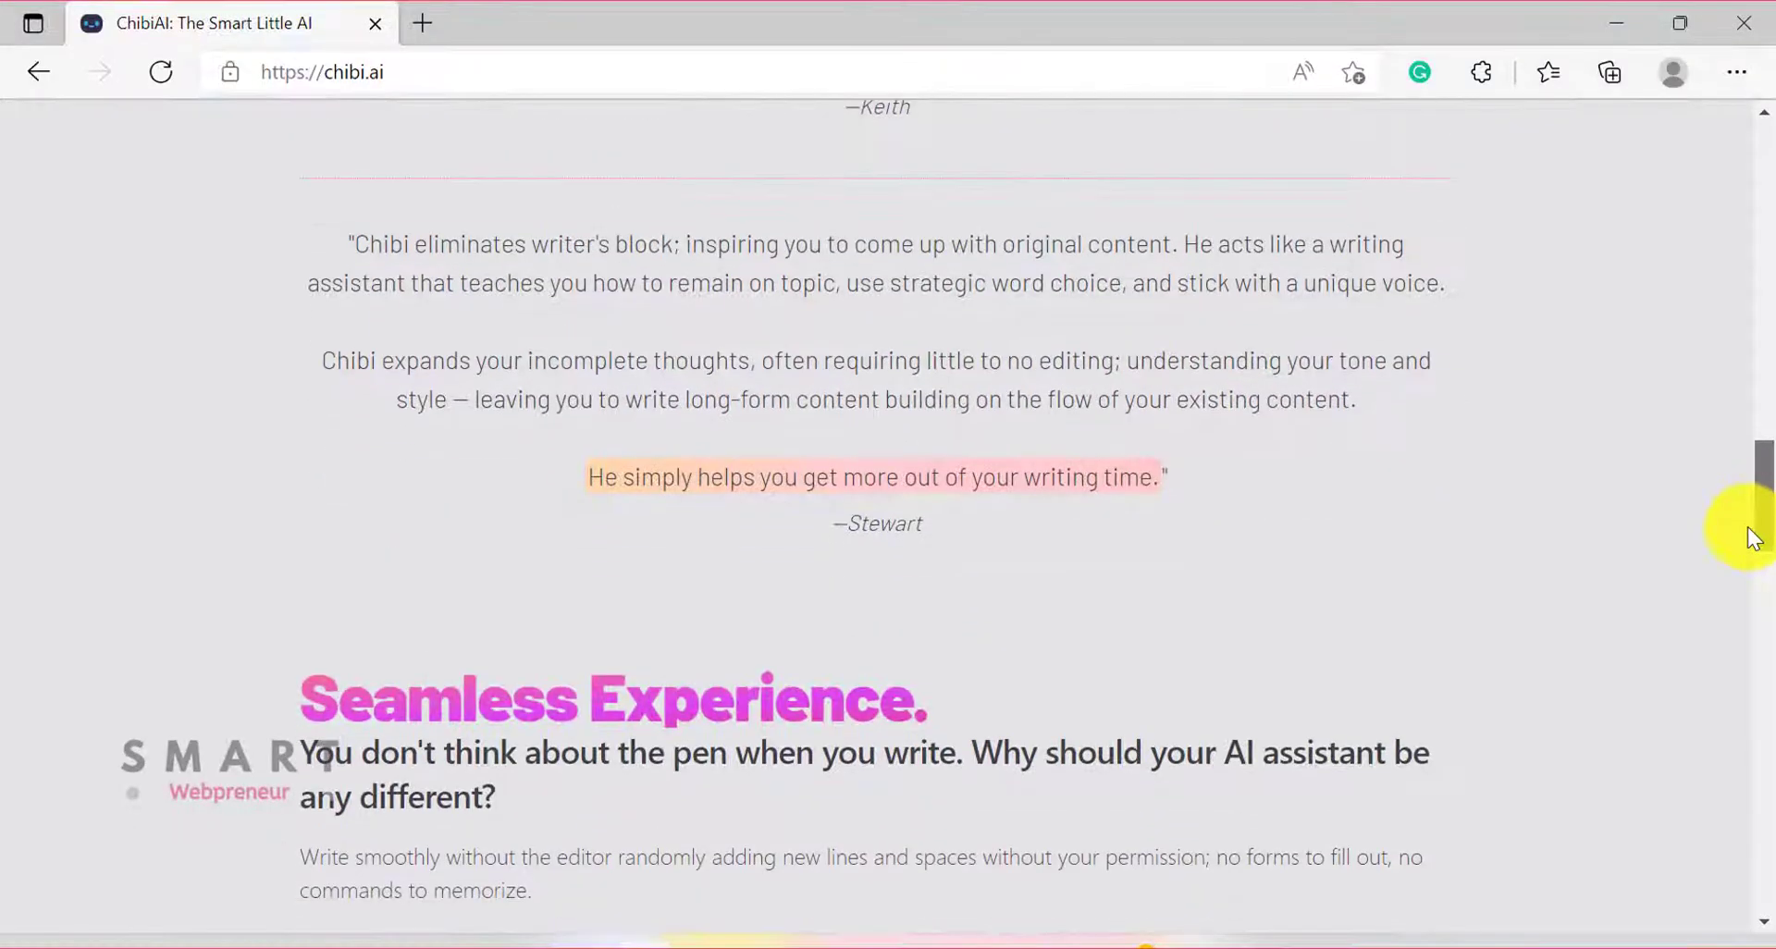
- Scroll through the homepage's feature sections and founder's letter, then go to the login page
scroll(1739, 555, "down", 3)
scroll(1735, 568, "down", 2)
scroll(1722, 601, "down", 2)
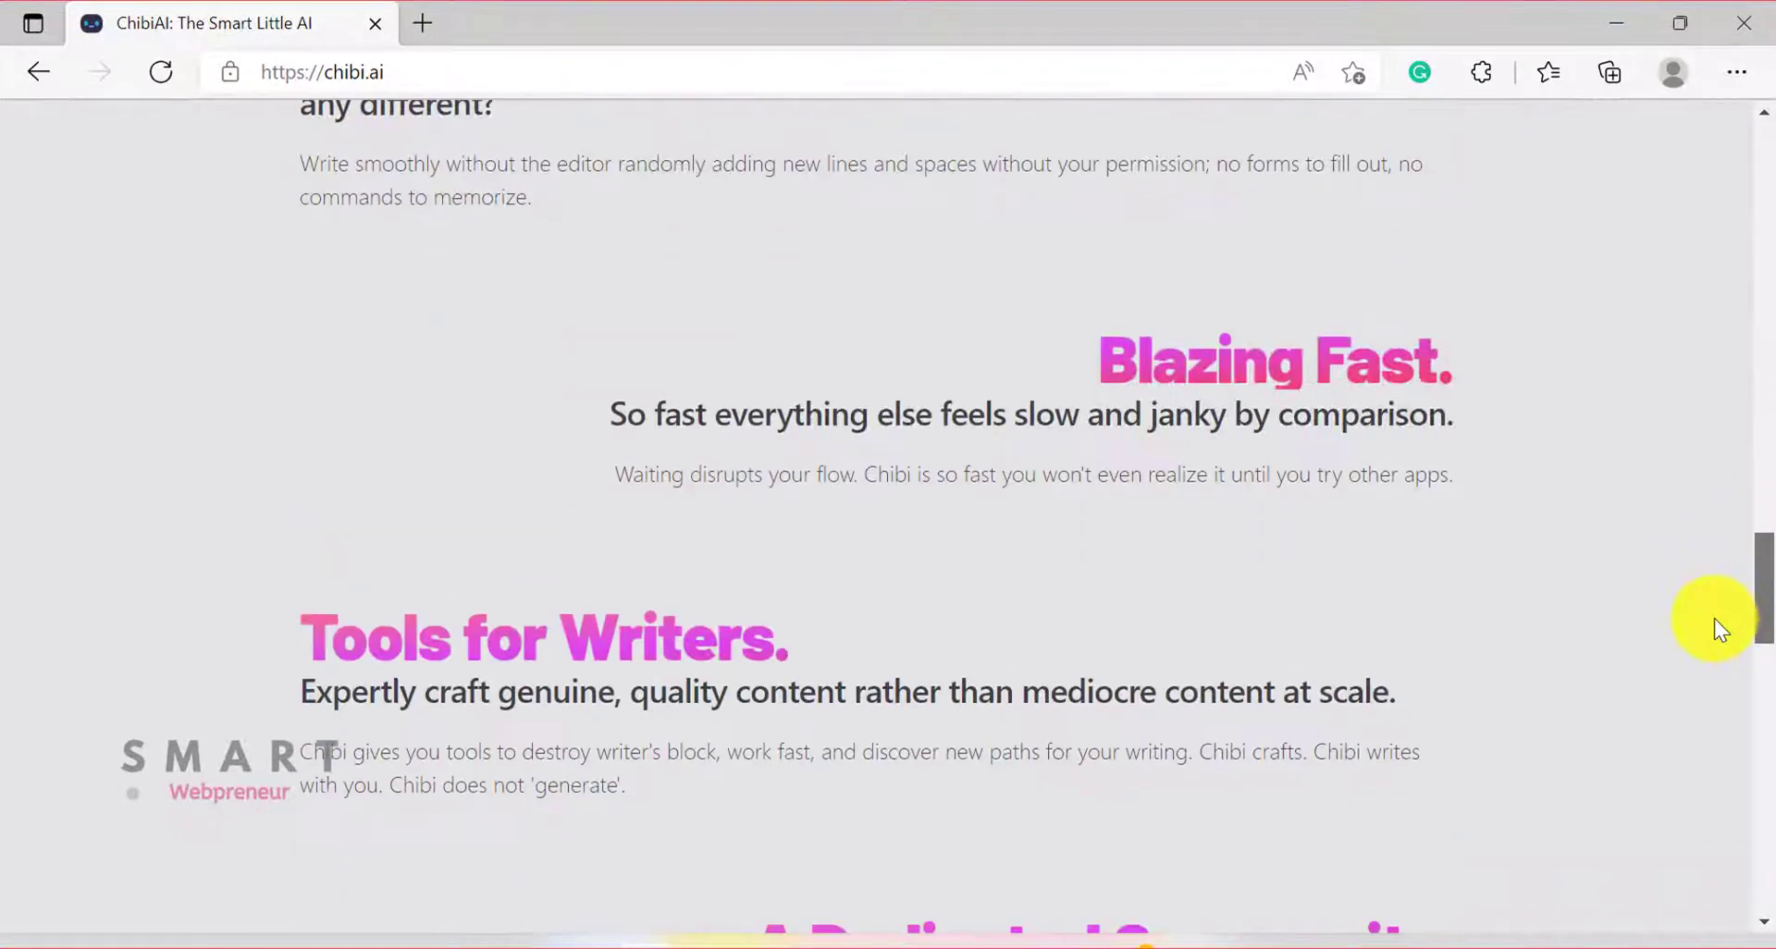
scroll(1713, 618, "down", 2)
scroll(1712, 646, "down", 2)
scroll(1703, 685, "down", 2)
scroll(1701, 696, "down", 2)
scroll(1698, 740, "down", 2)
scroll(1696, 754, "down", 1)
scroll(1695, 766, "down", 3)
scroll(1681, 801, "down", 1)
scroll(1684, 808, "down", 1)
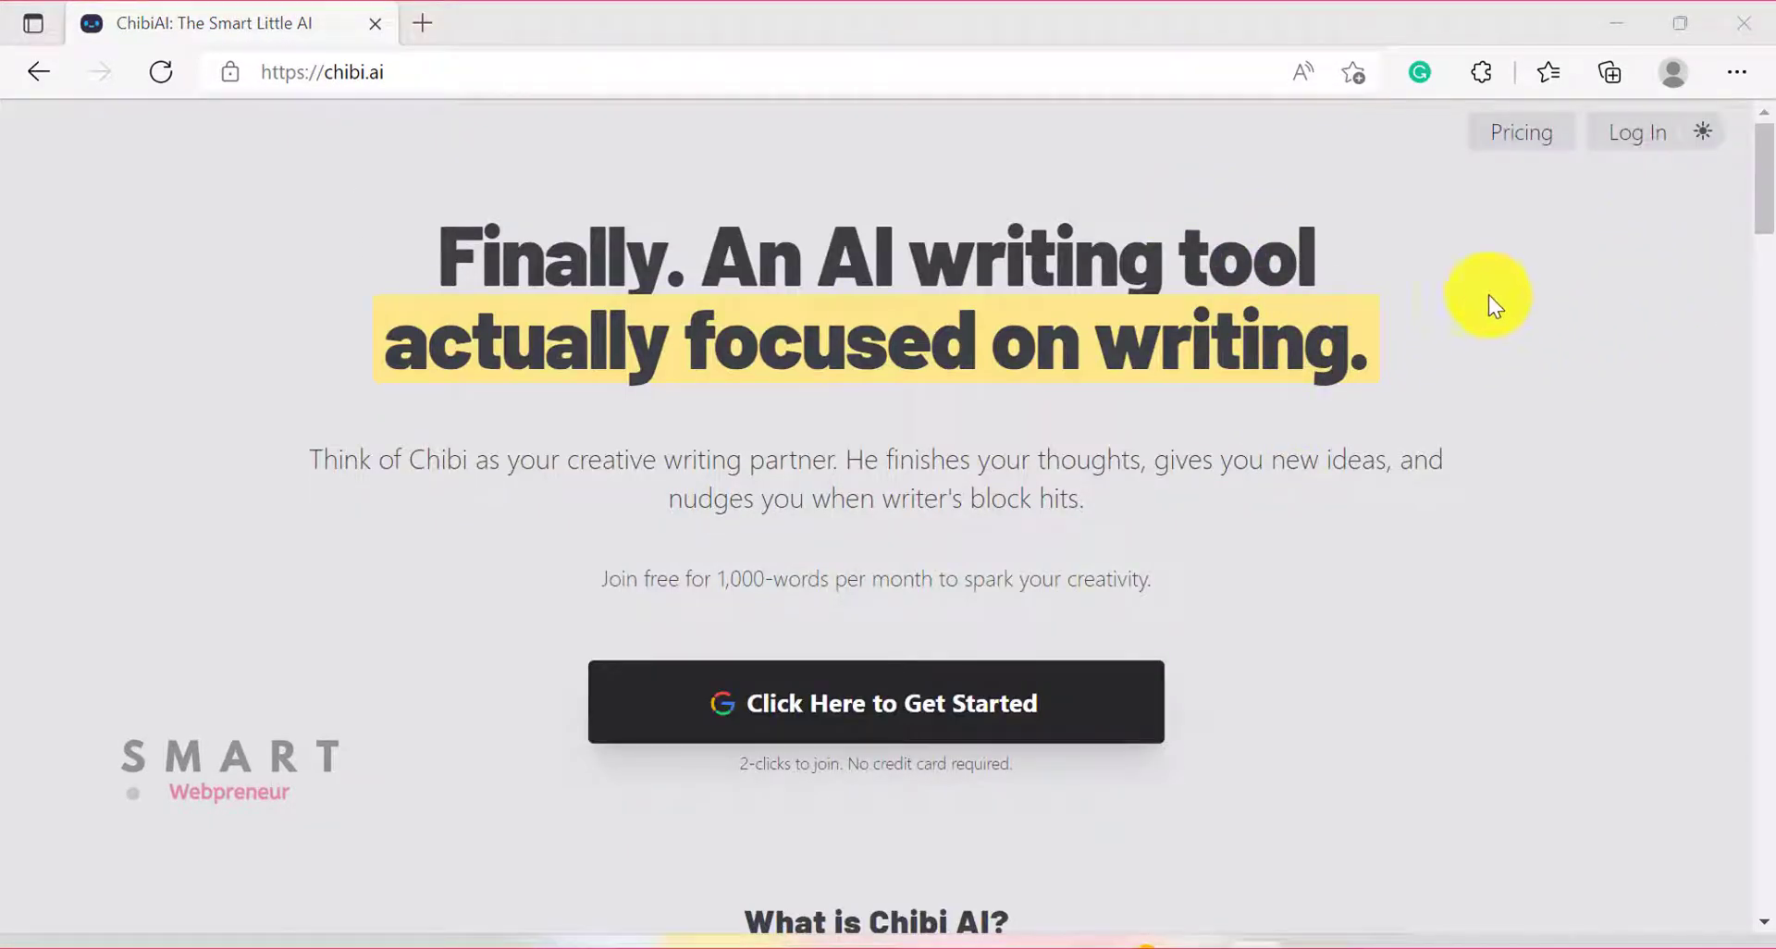
left_click(1628, 134)
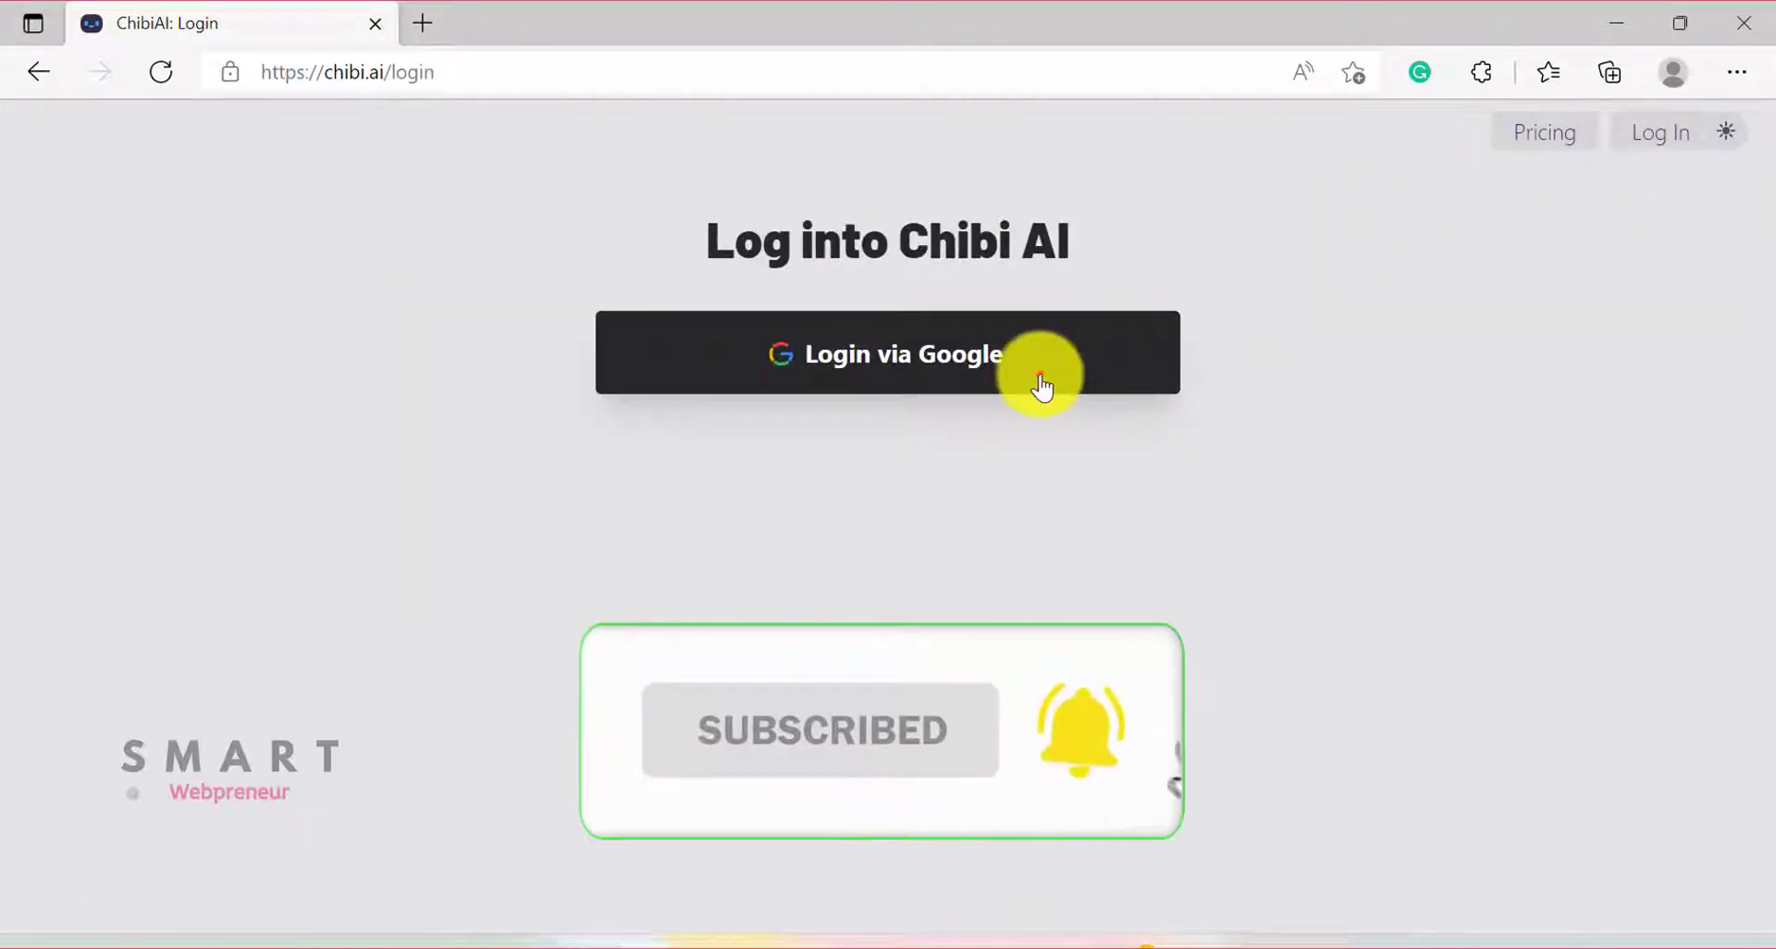
- Sign in via Google and go from Your Documents to the five saved templates
left_click(1042, 387)
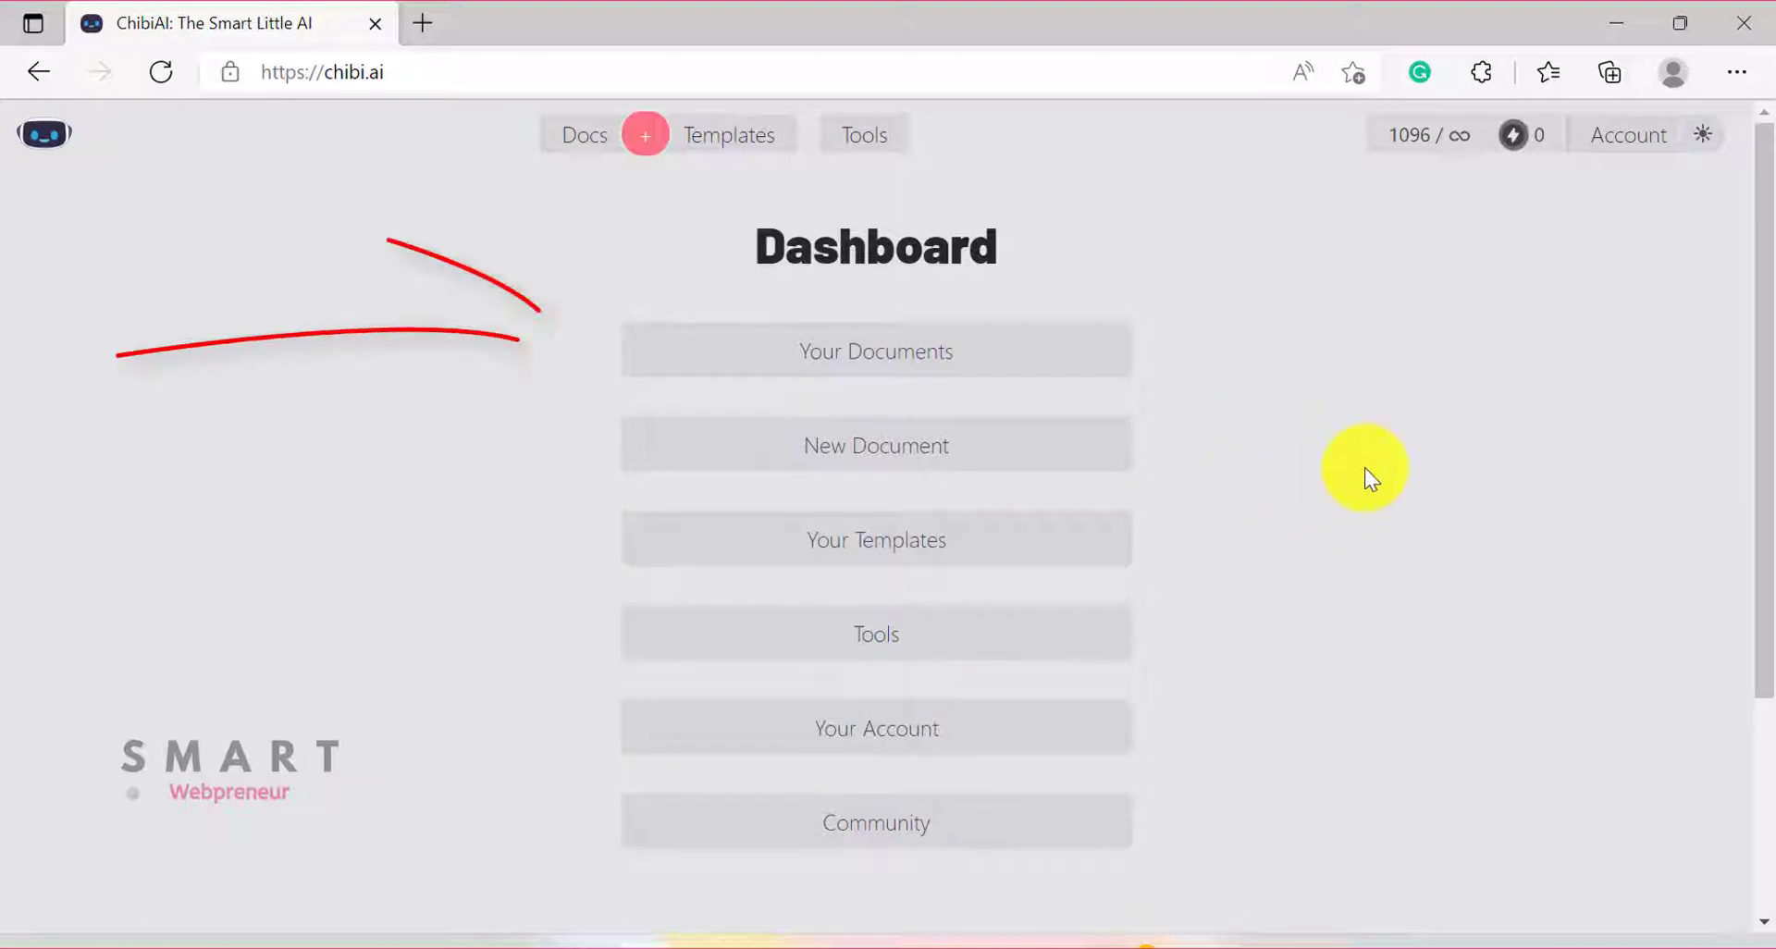
left_click(920, 353)
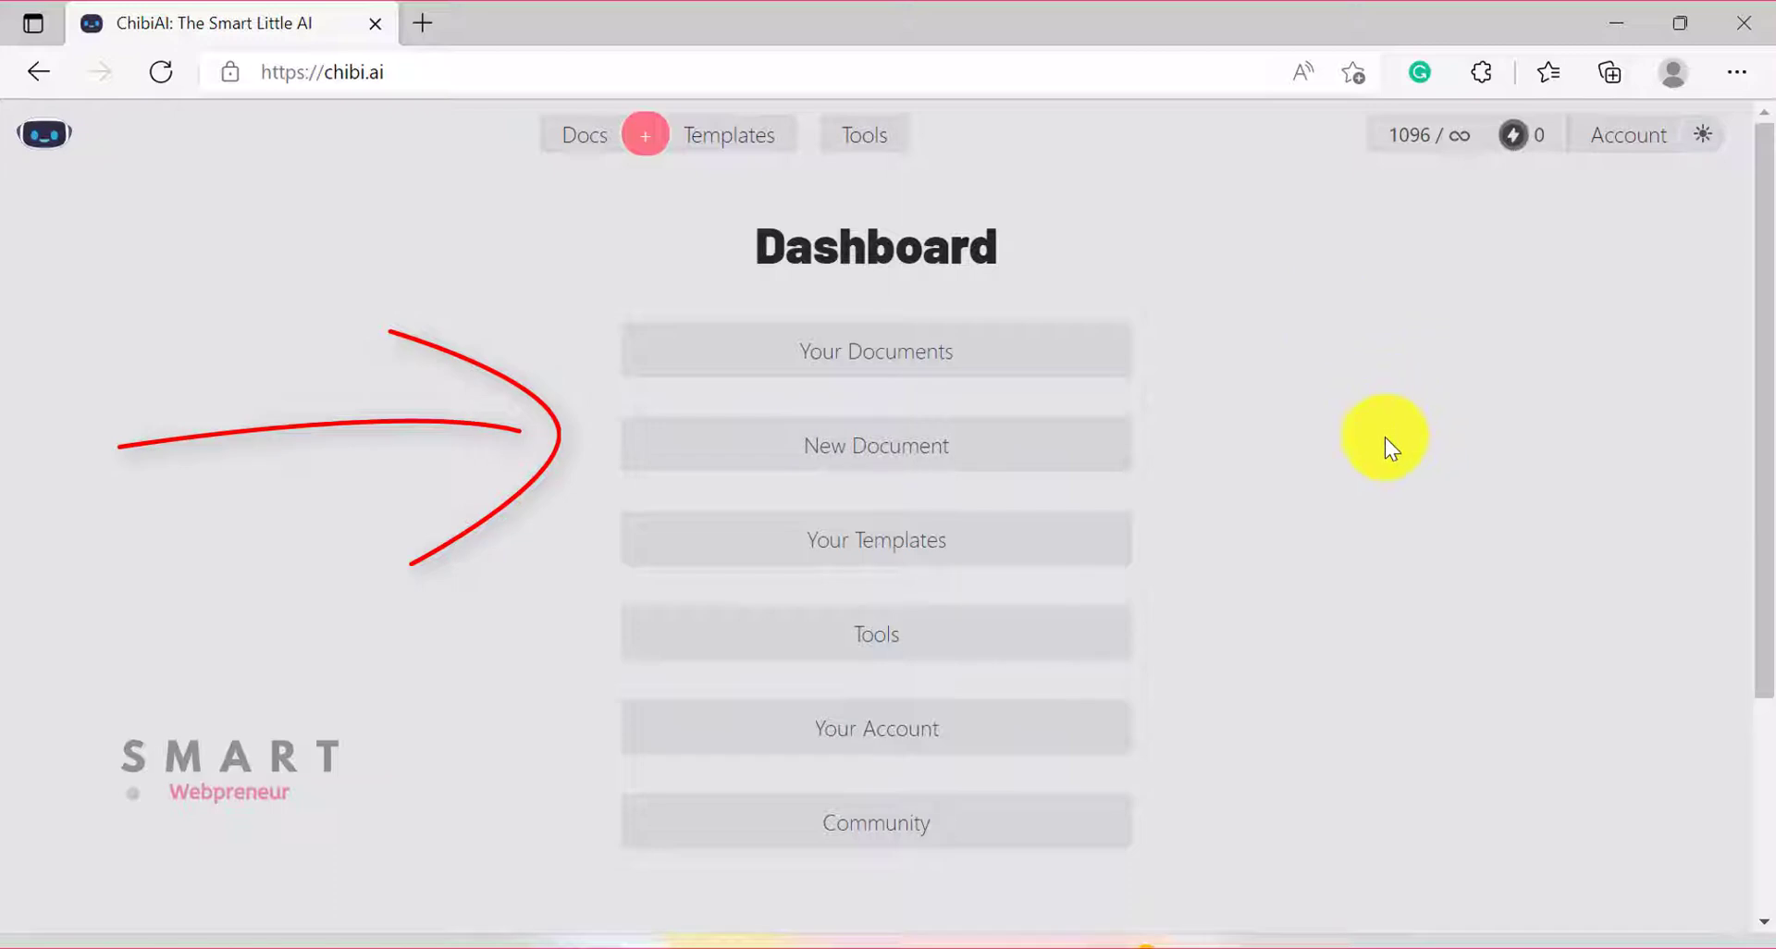
left_click(908, 540)
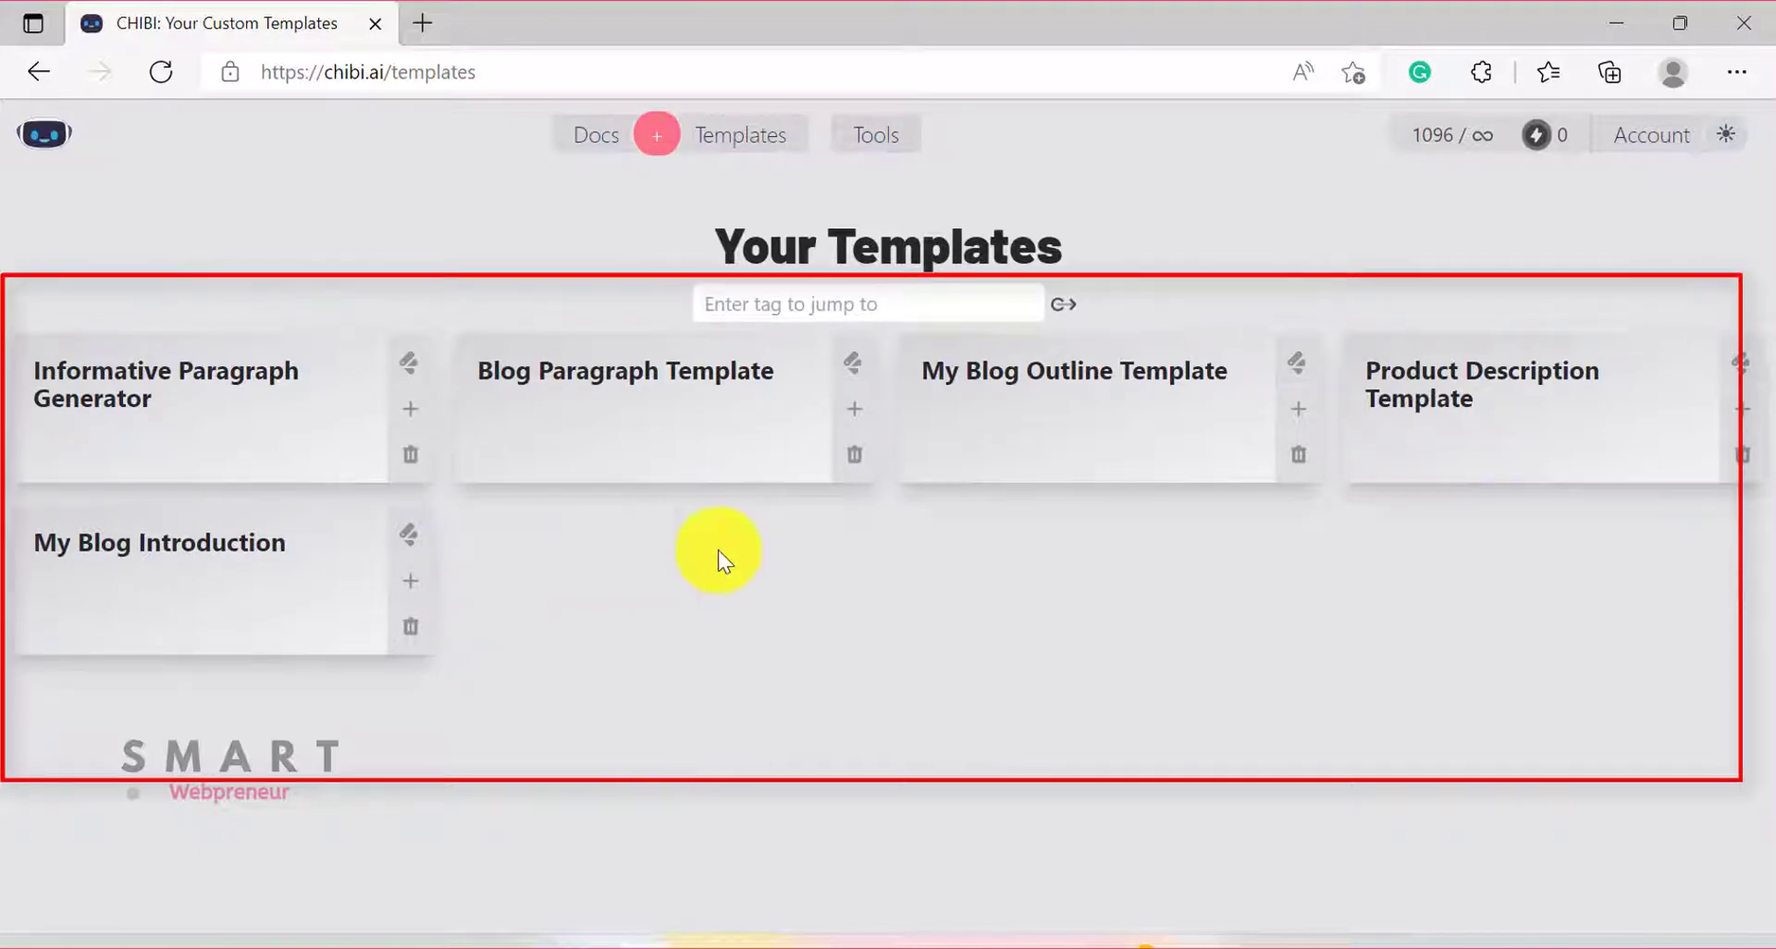
- Open My Blog Outline Template and scroll through its few-shot outline examples
left_click(1062, 385)
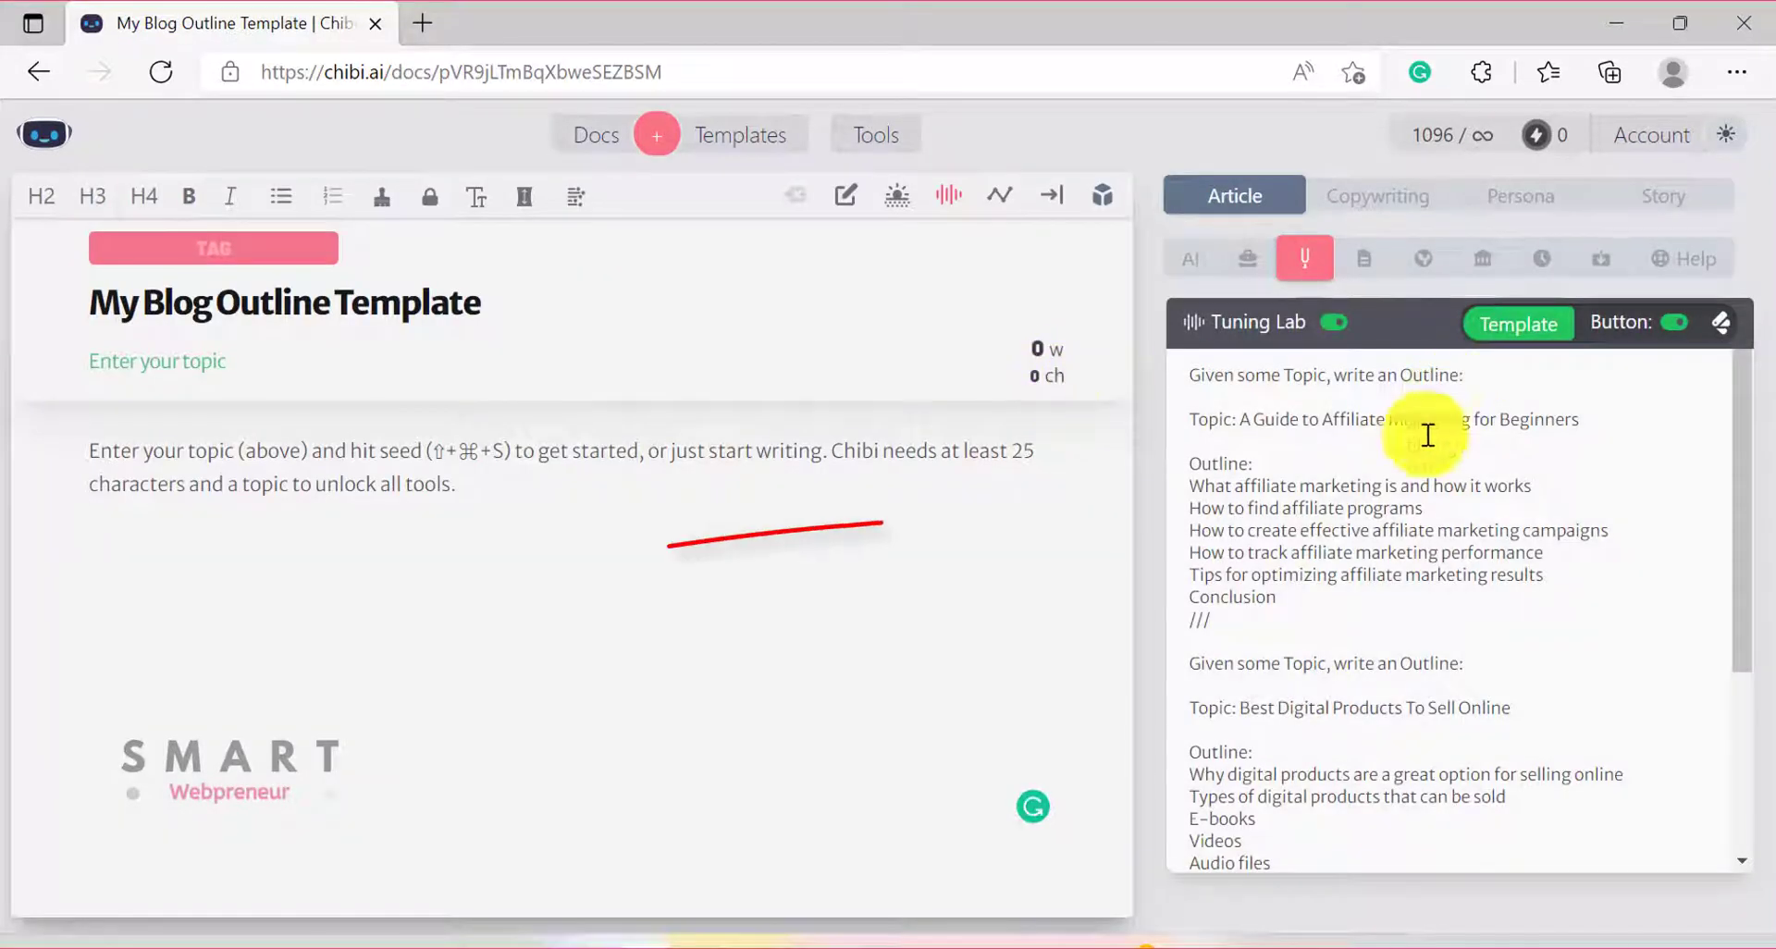
scroll(1475, 500, "down", 1)
scroll(1411, 629, "down", 2)
scroll(1411, 629, "up", 1)
scroll(1411, 624, "up", 2)
scroll(1411, 617, "up", 1)
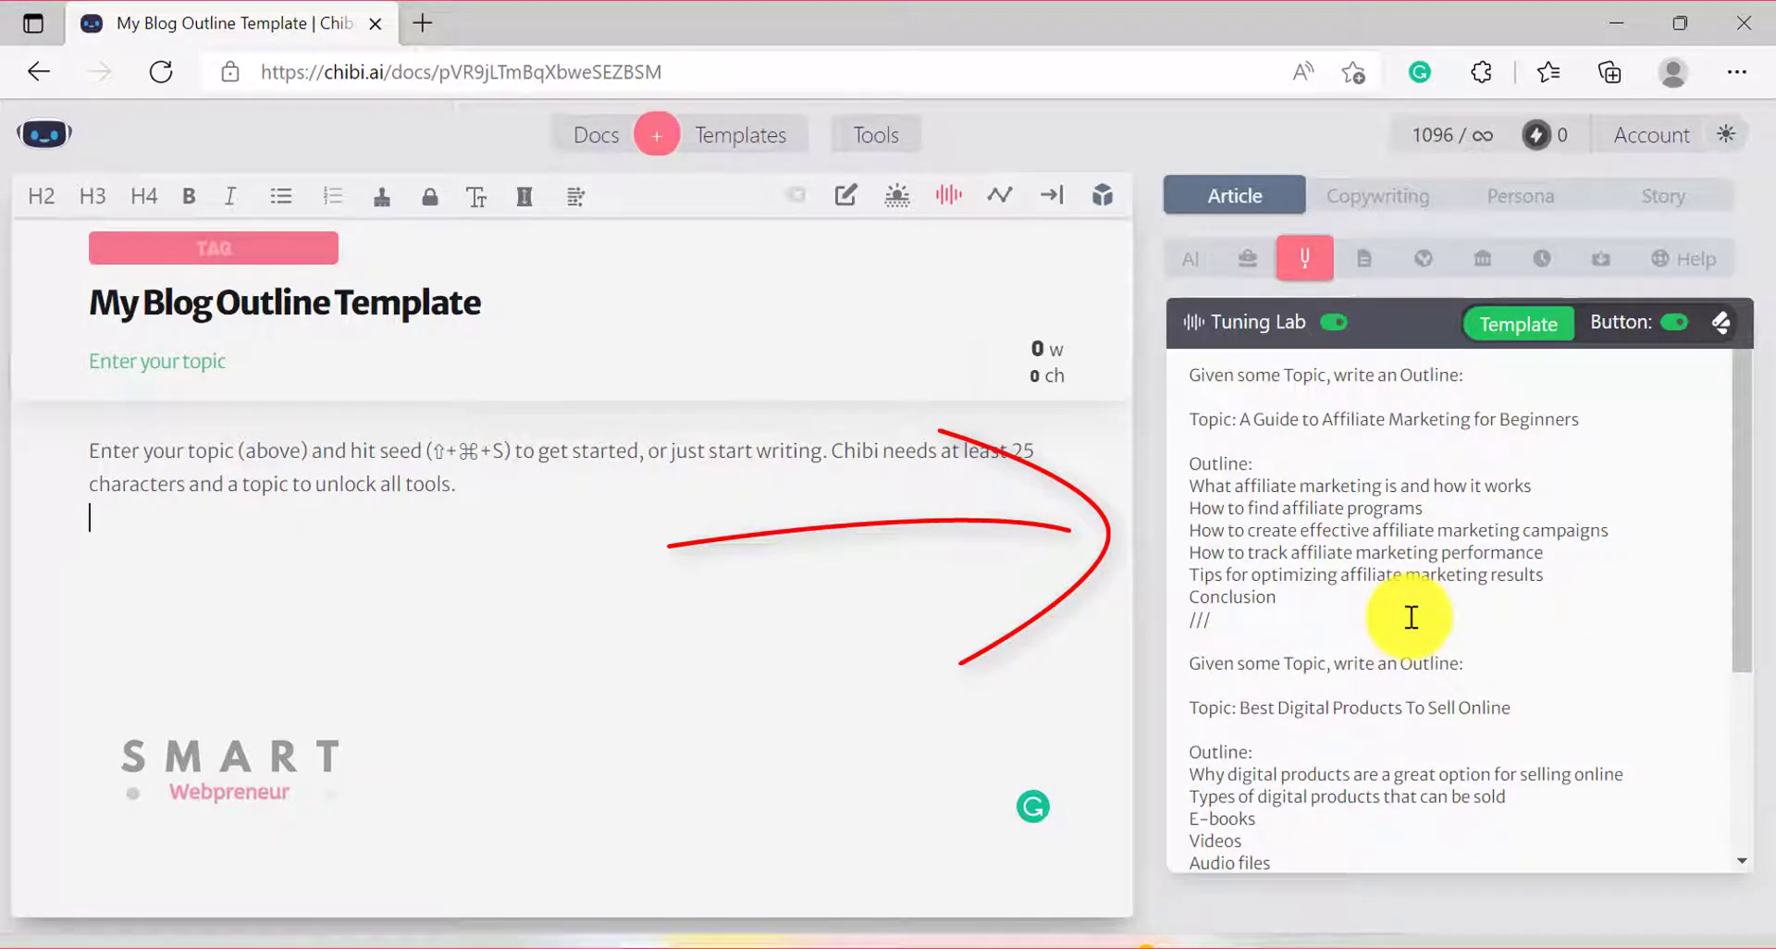
scroll(1414, 606, "down", 3)
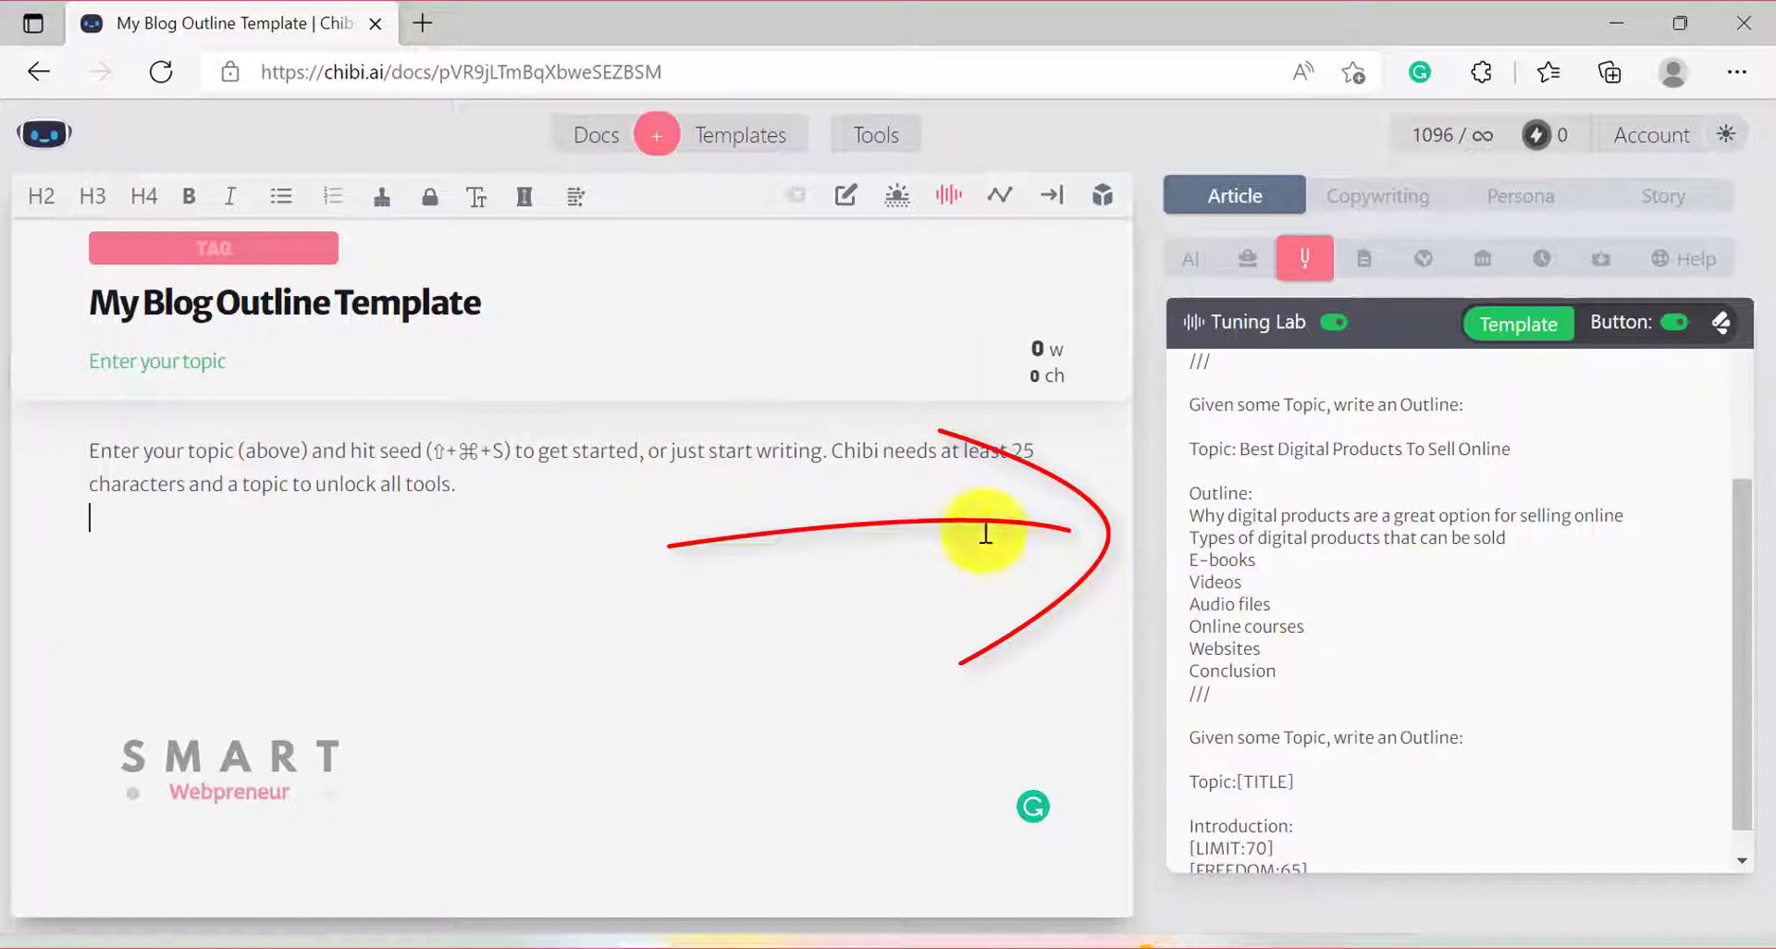
- Browse the Tools grid of short-form writing tools, then return to the dashboard
left_click(32, 139)
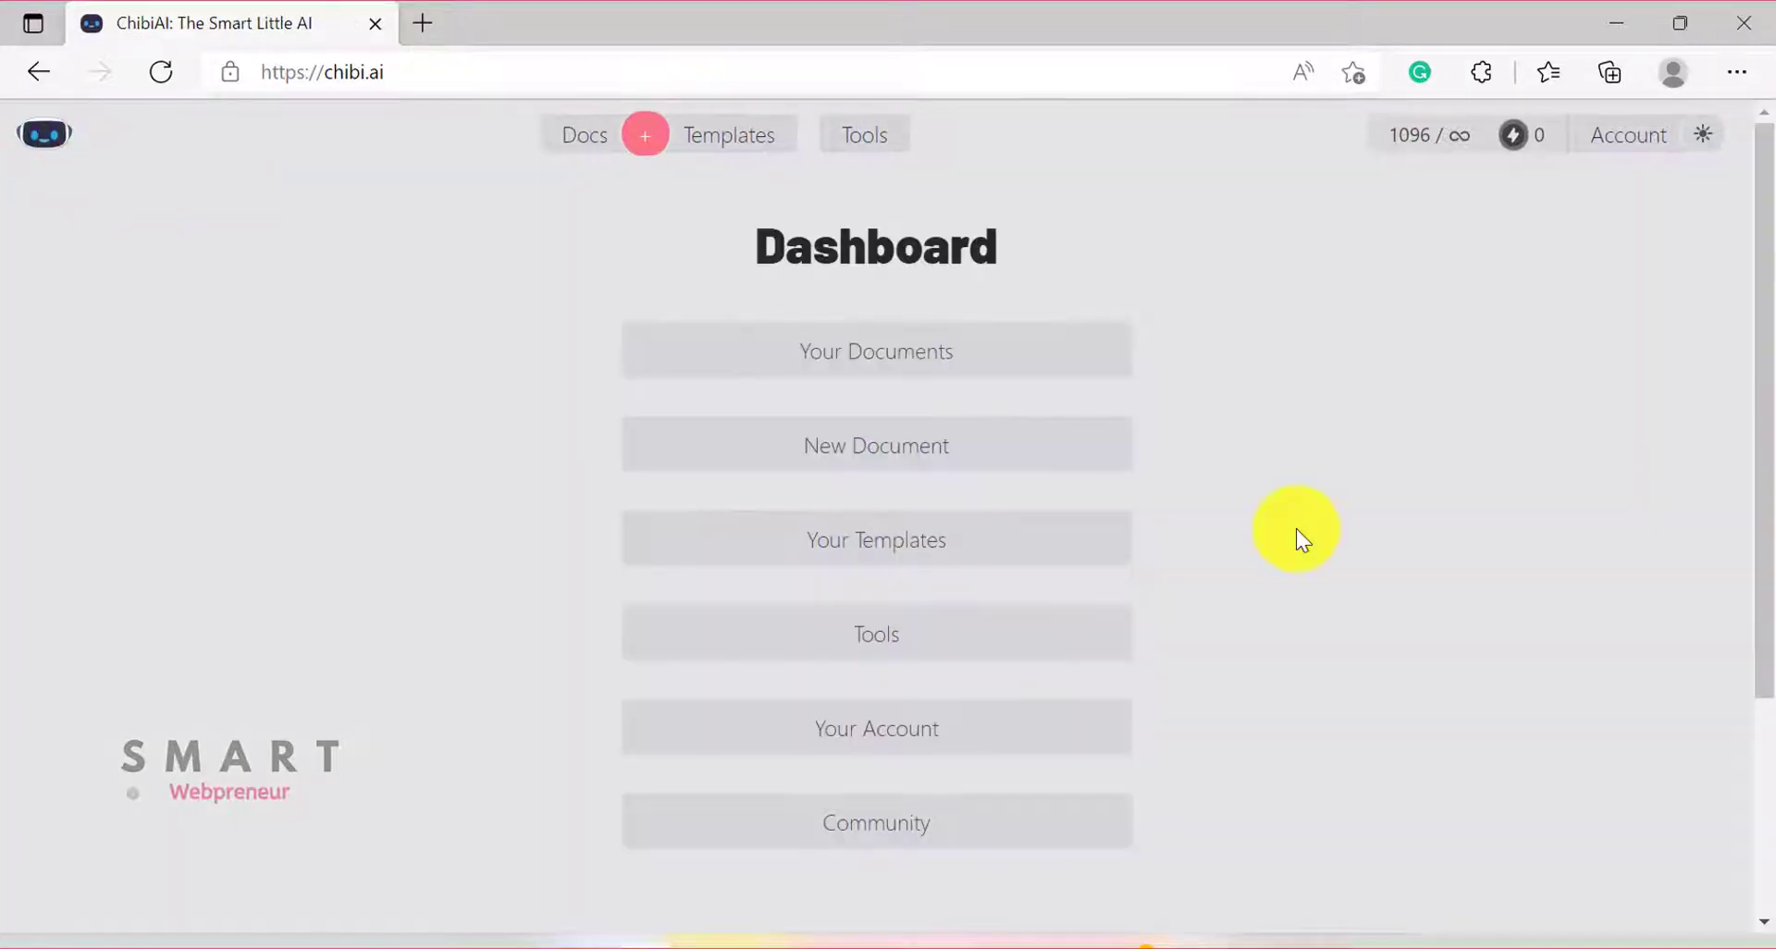
left_click(916, 633)
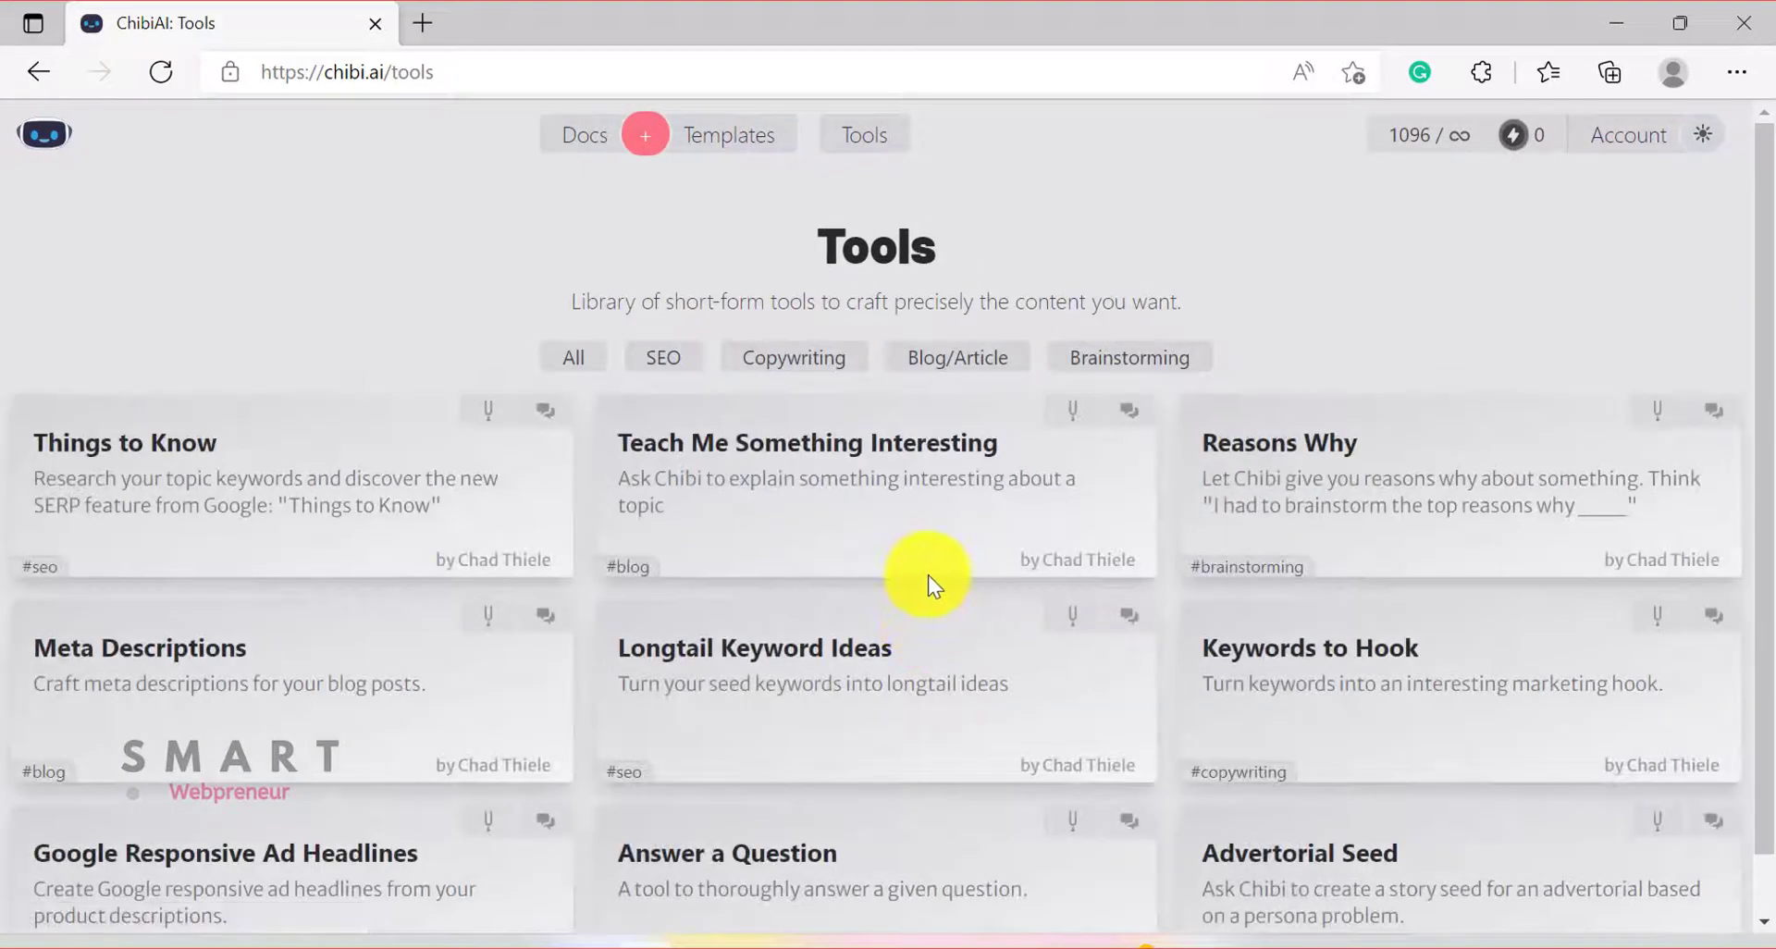
scroll(1223, 572, "down", 1)
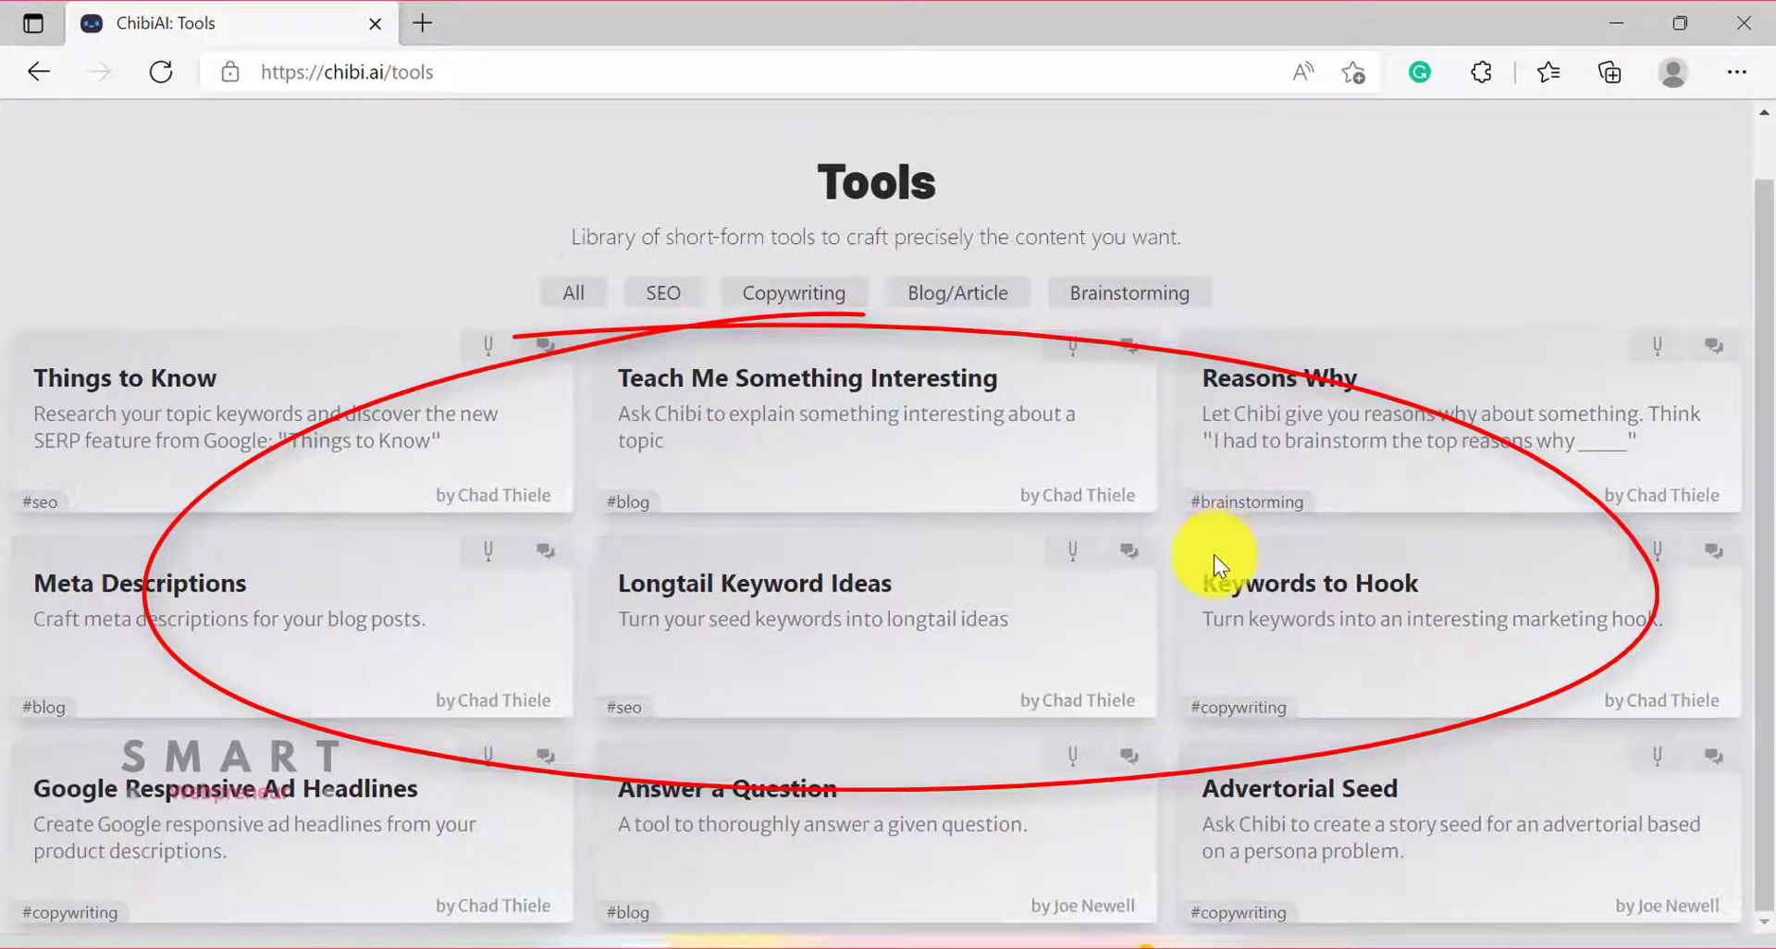
scroll(1175, 581, "up", 1)
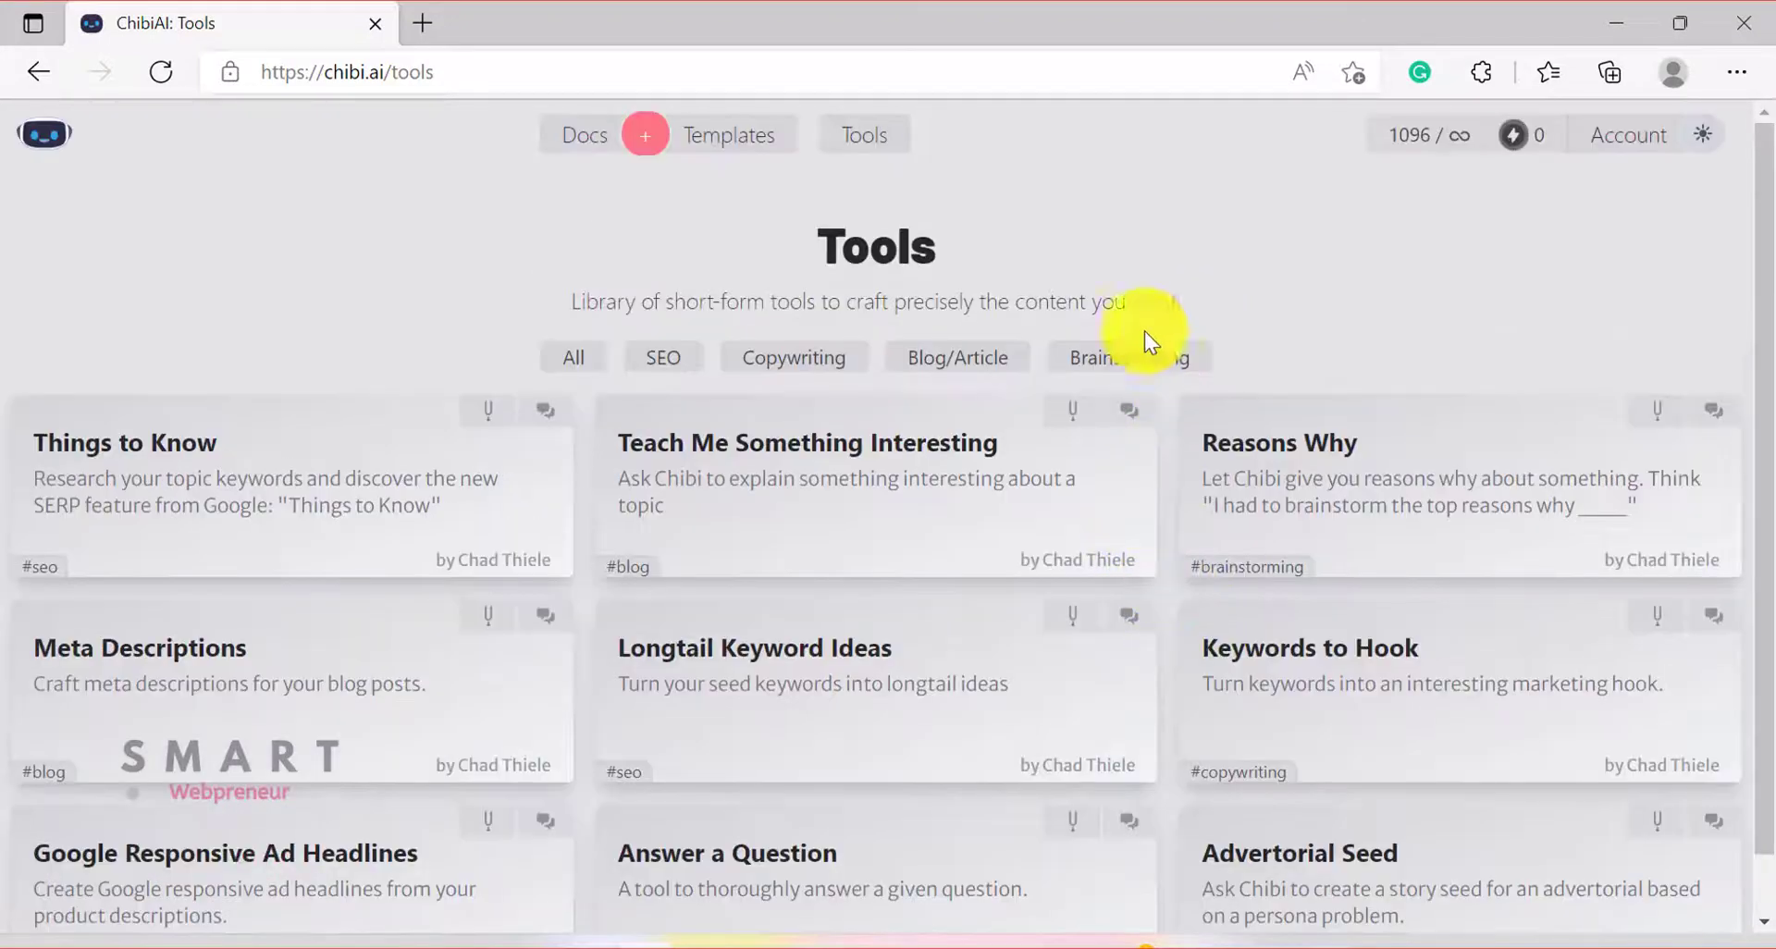
left_click(41, 136)
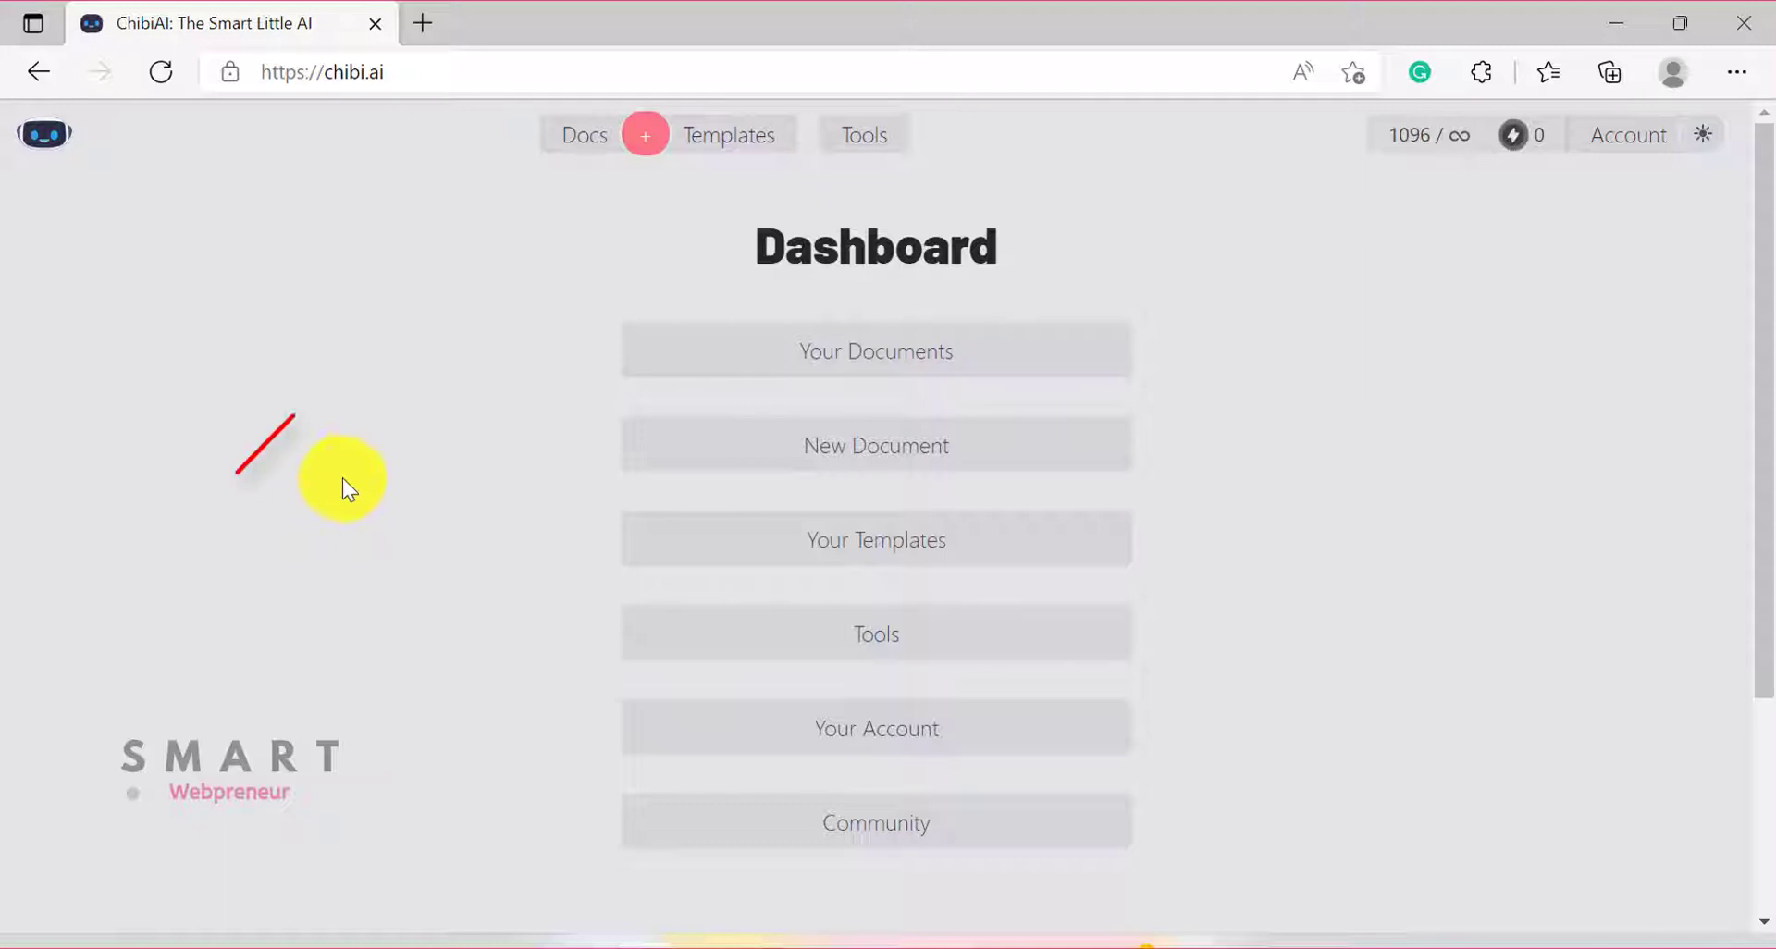
- Create a blank document, then switch to the dark theme and back to light
left_click(639, 139)
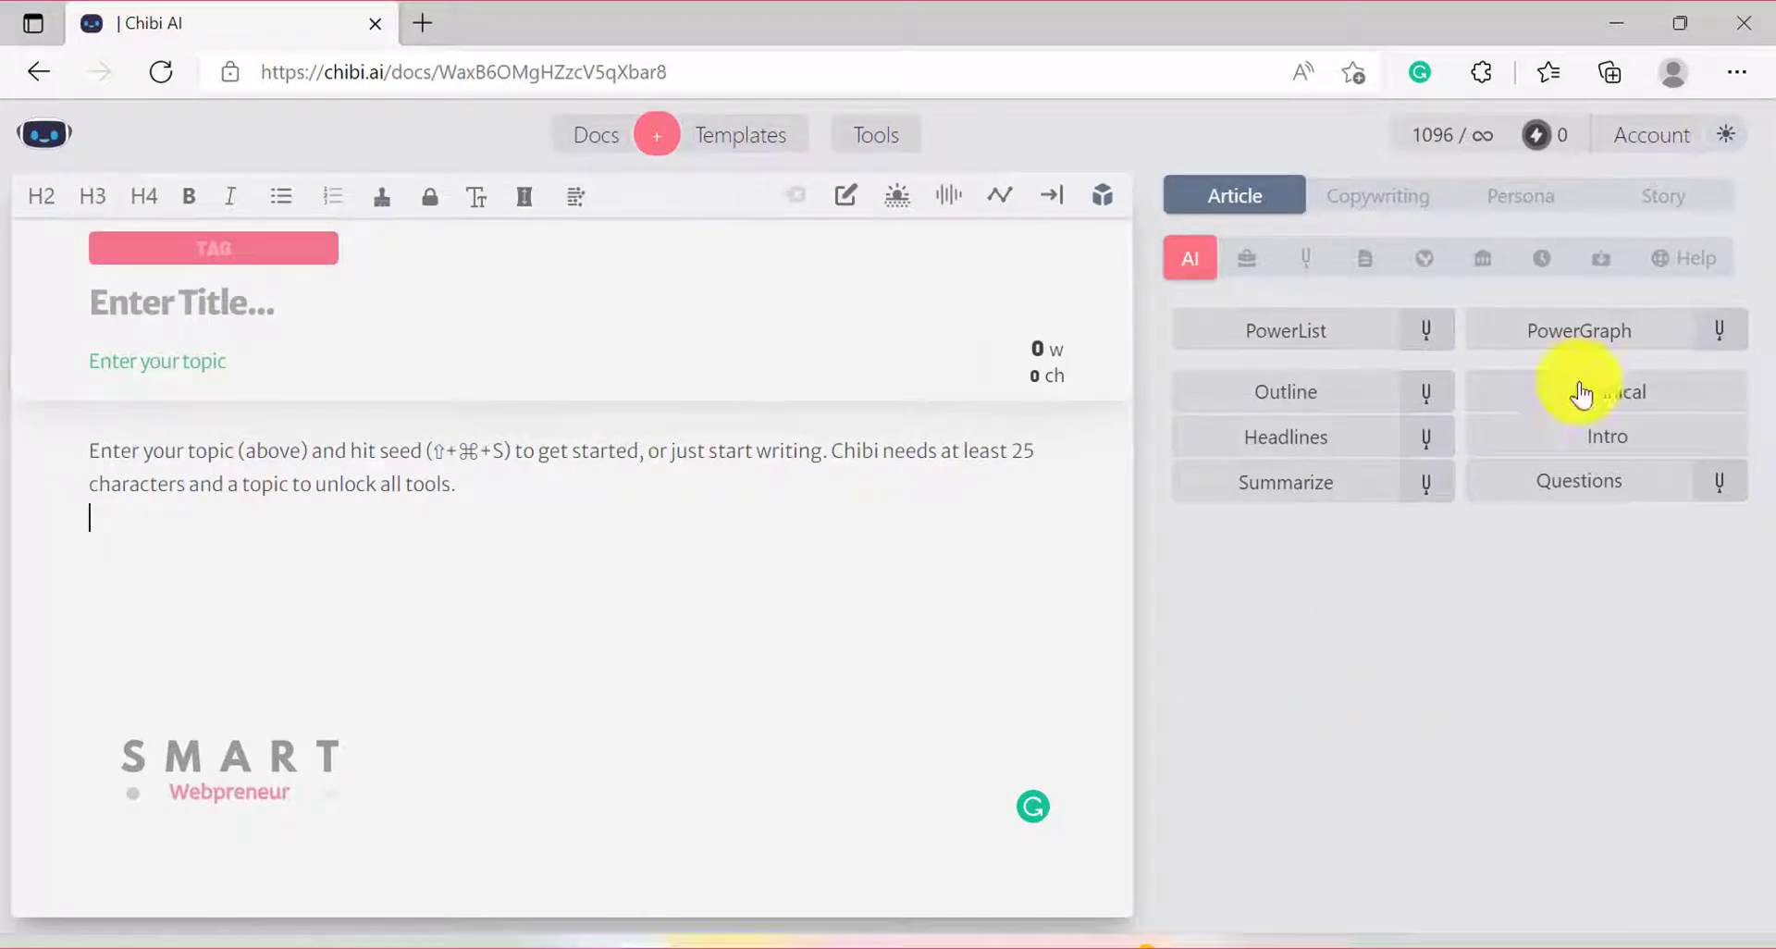
left_click(1731, 137)
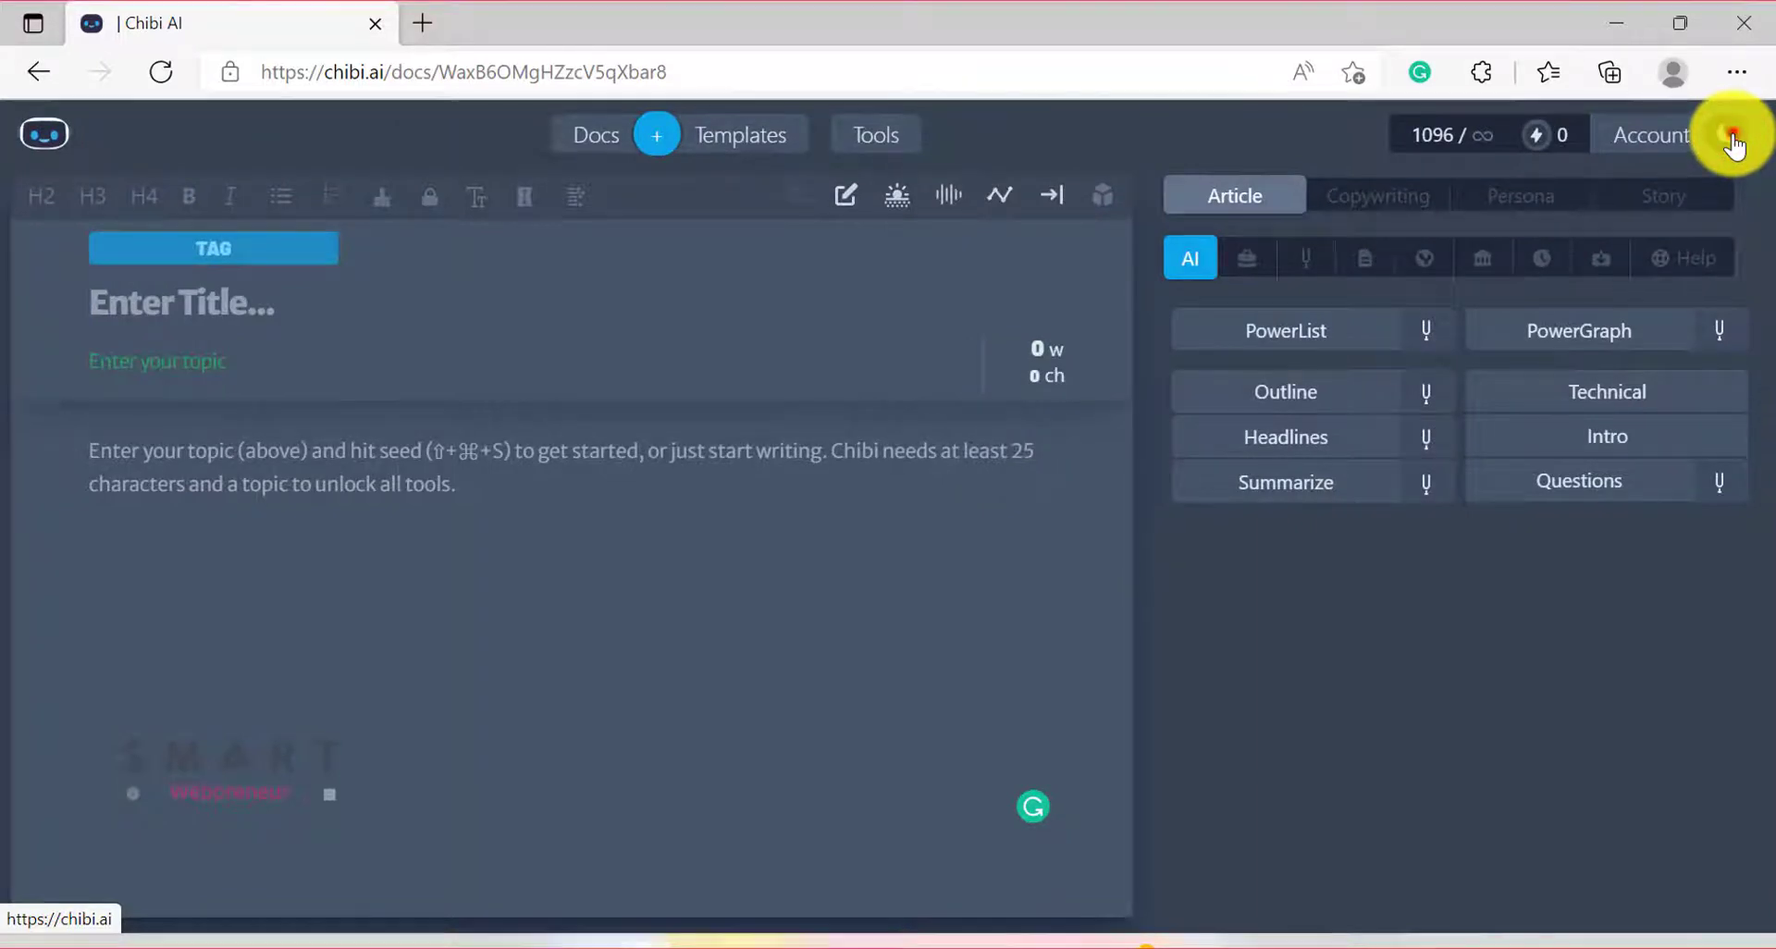
left_click(1731, 137)
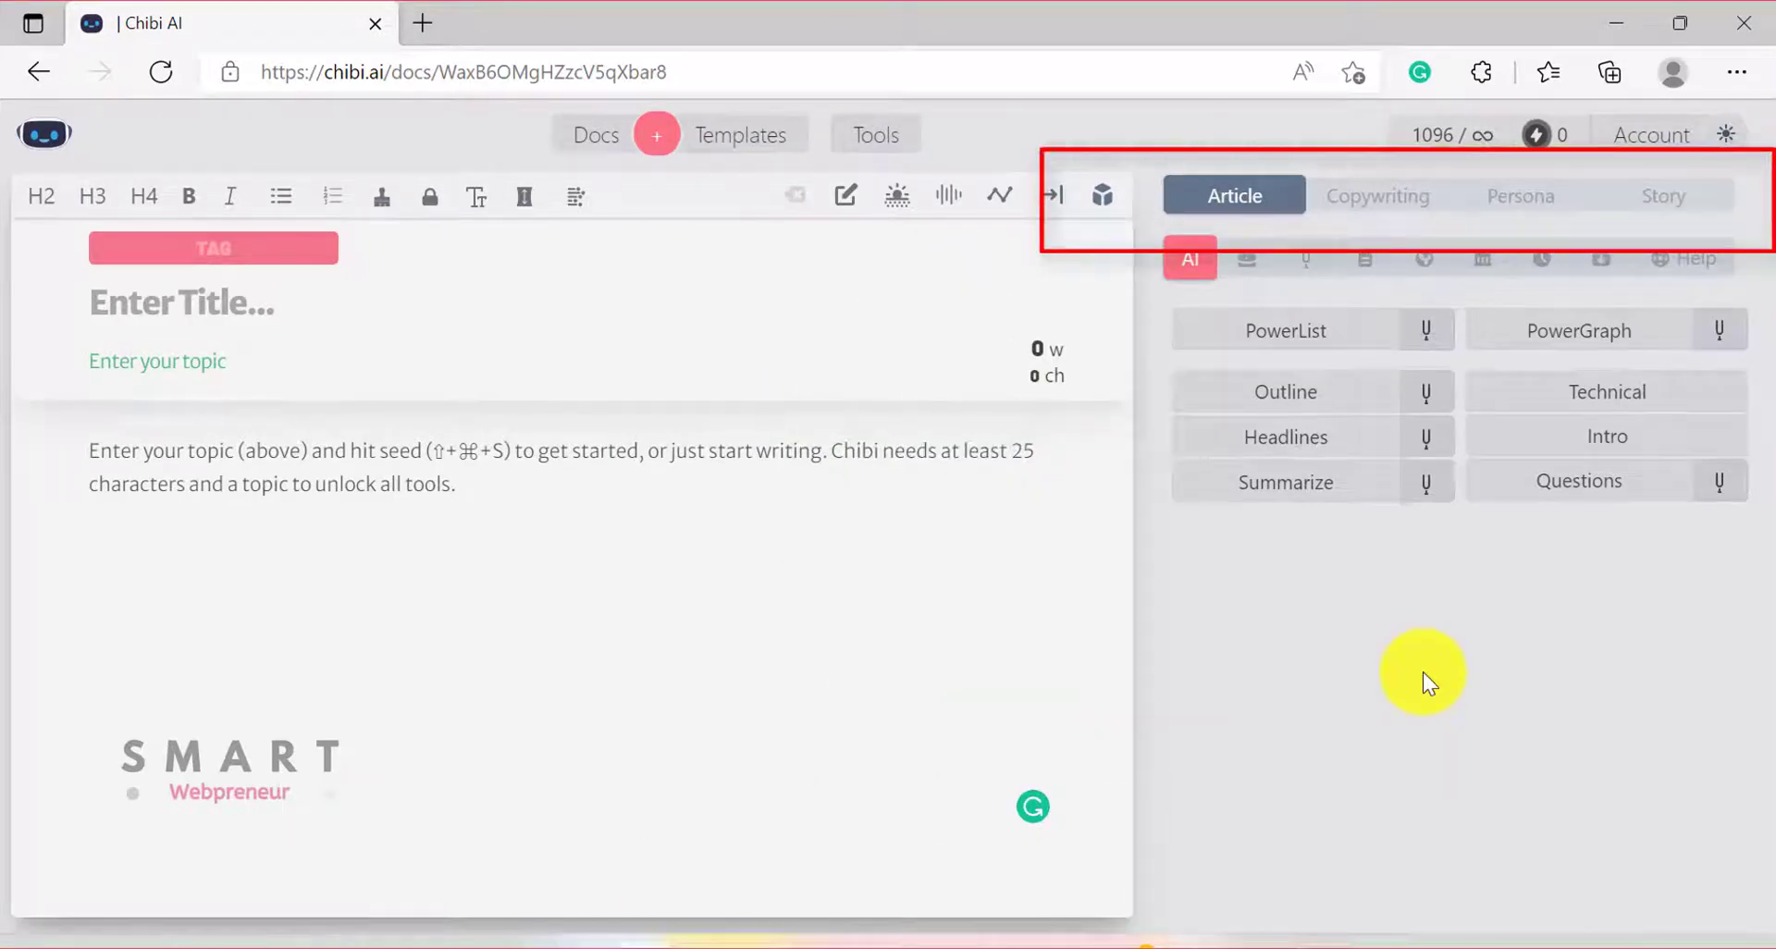
- Cycle through Persona, Story and Article modes, ending in Copywriting mode with AIDA, PAS, BAB
left_click(1360, 197)
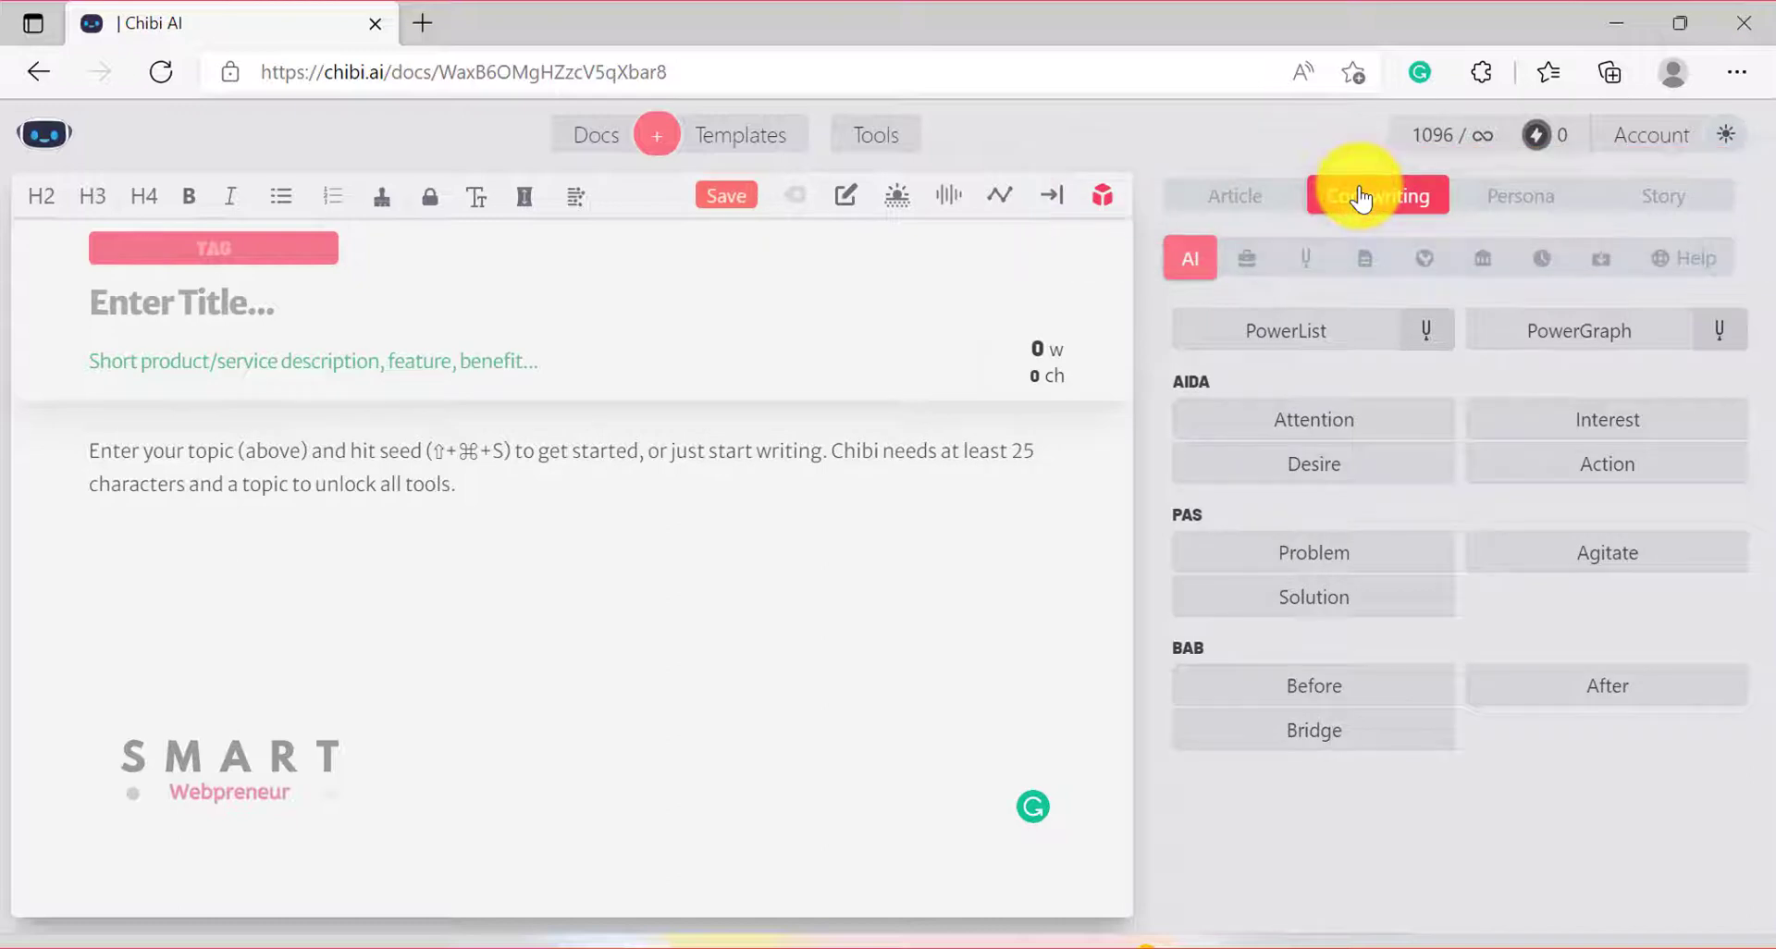
left_click(1538, 205)
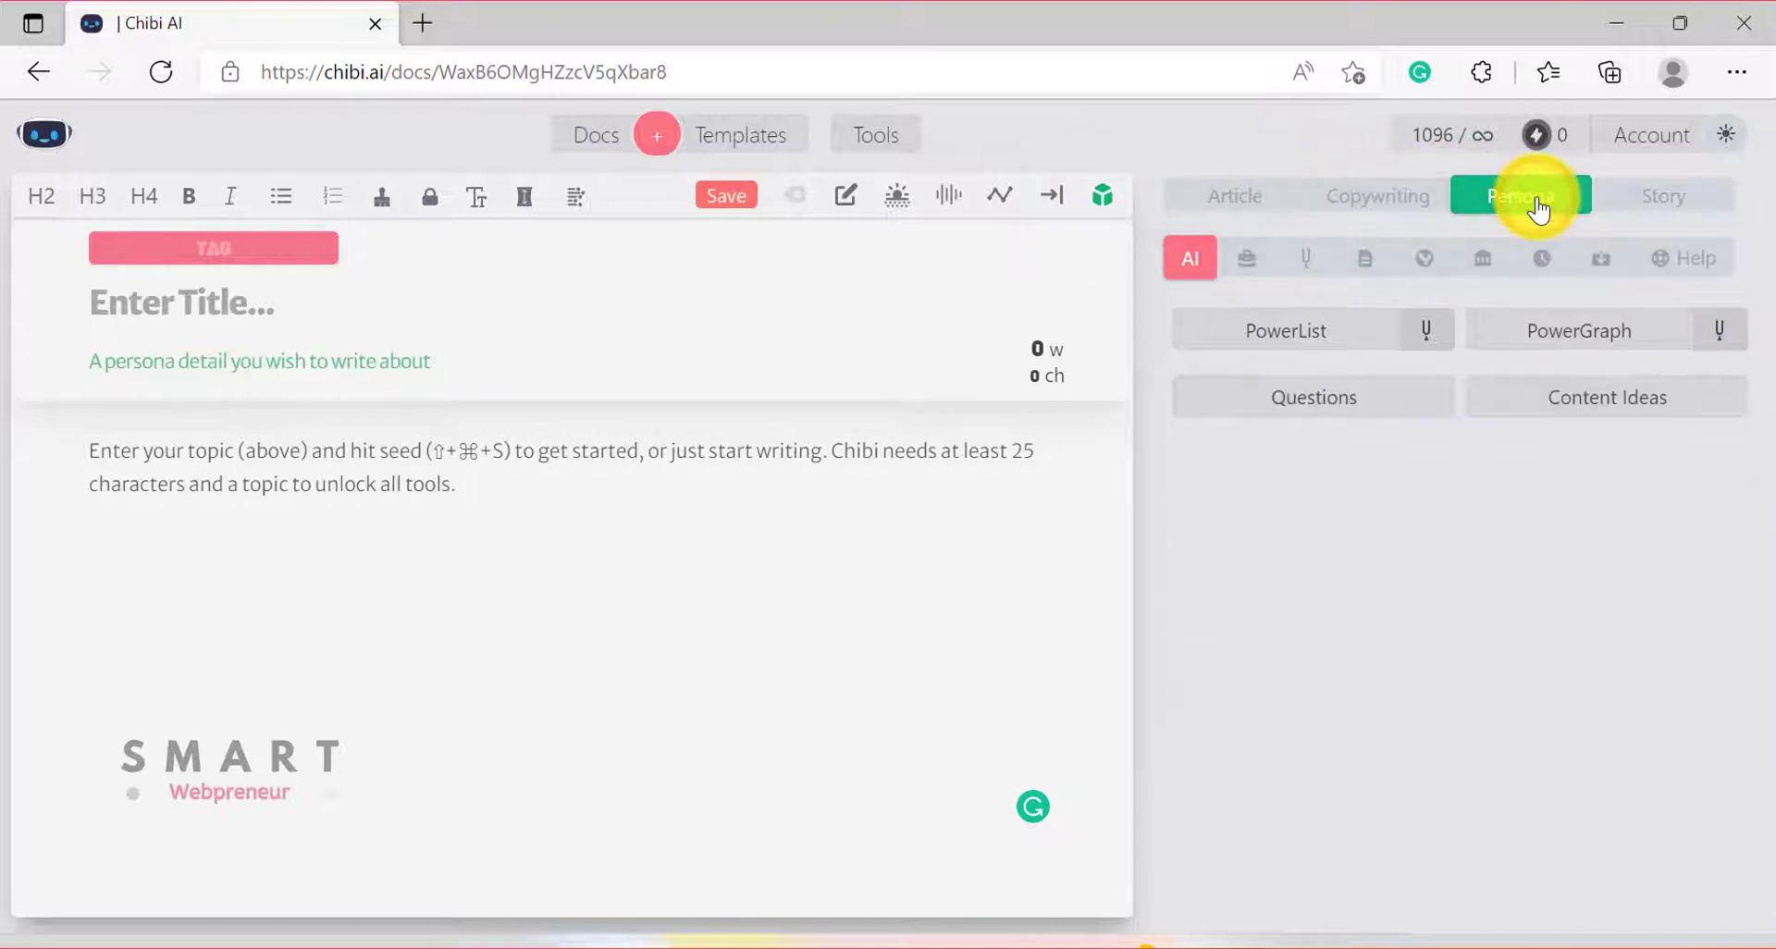
left_click(1688, 202)
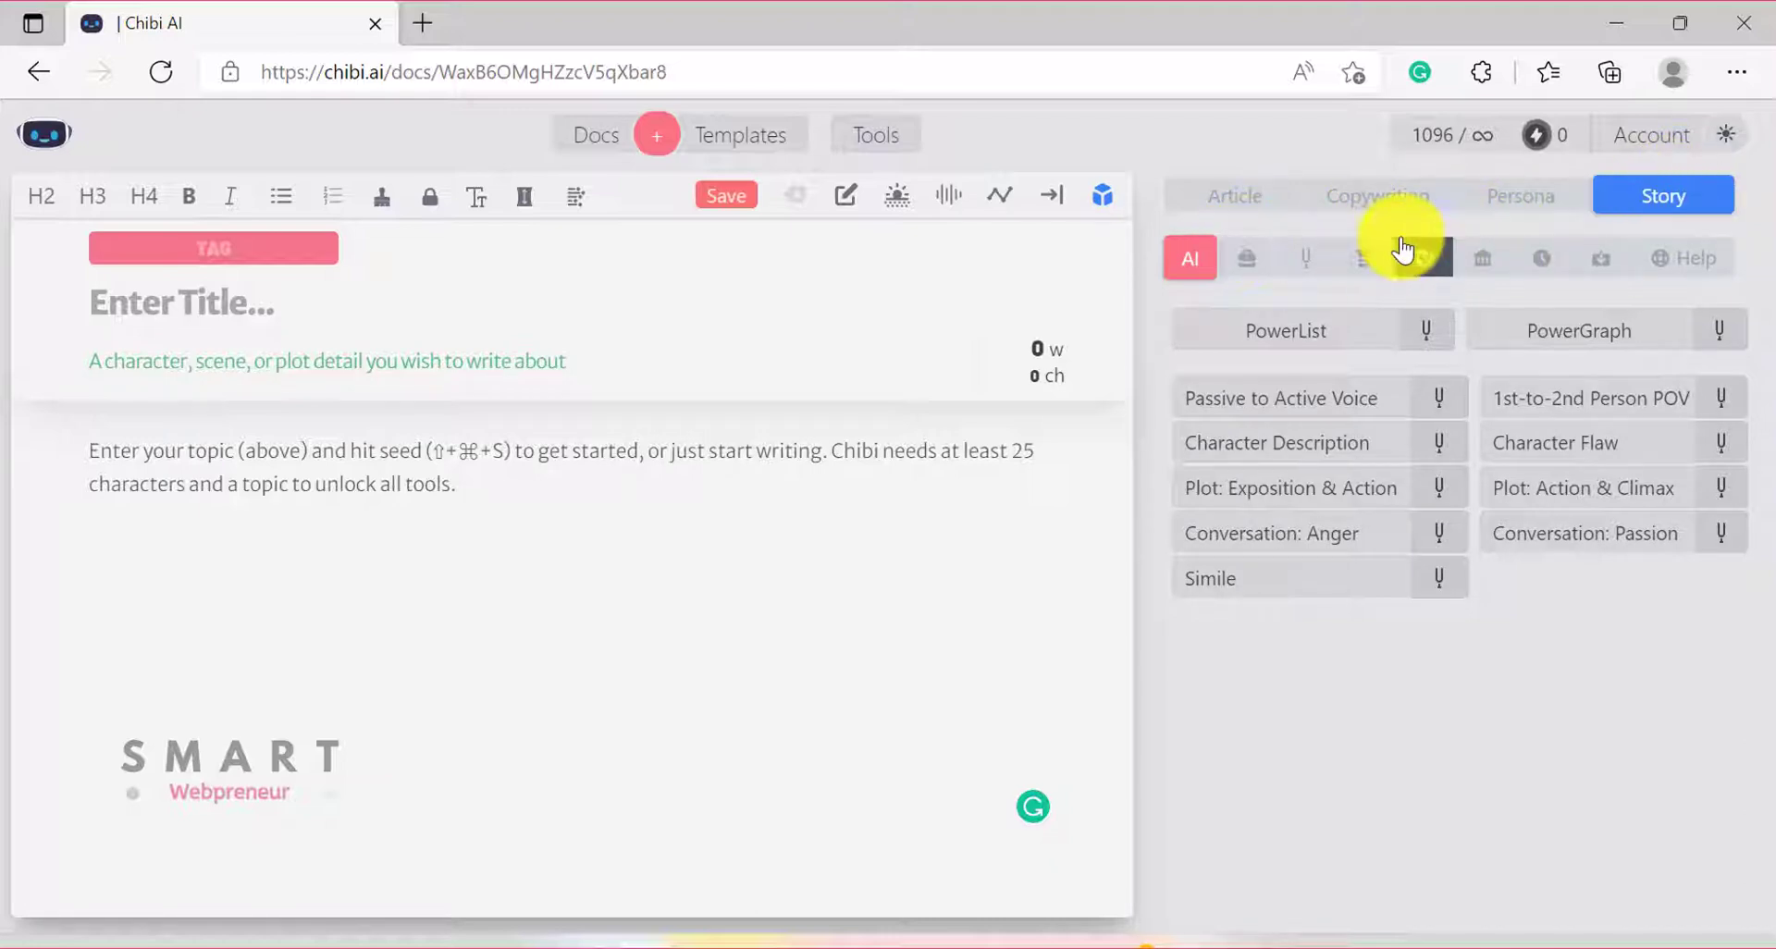
left_click(1515, 206)
left_click(1380, 213)
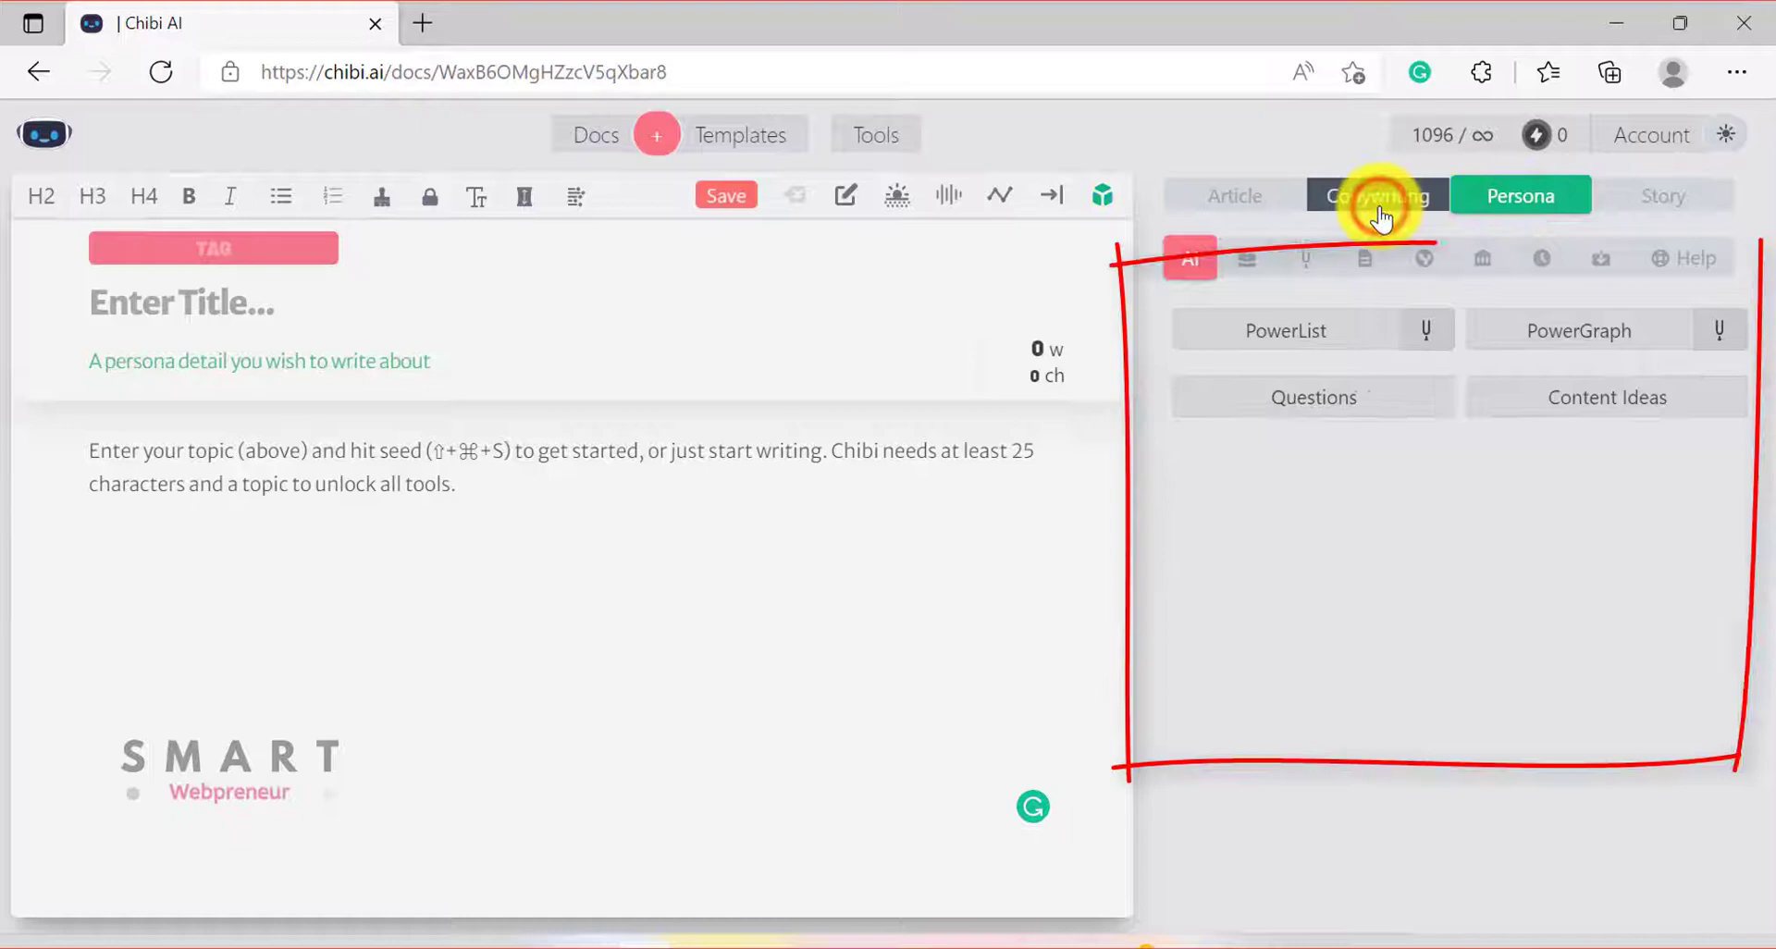
left_click(1284, 205)
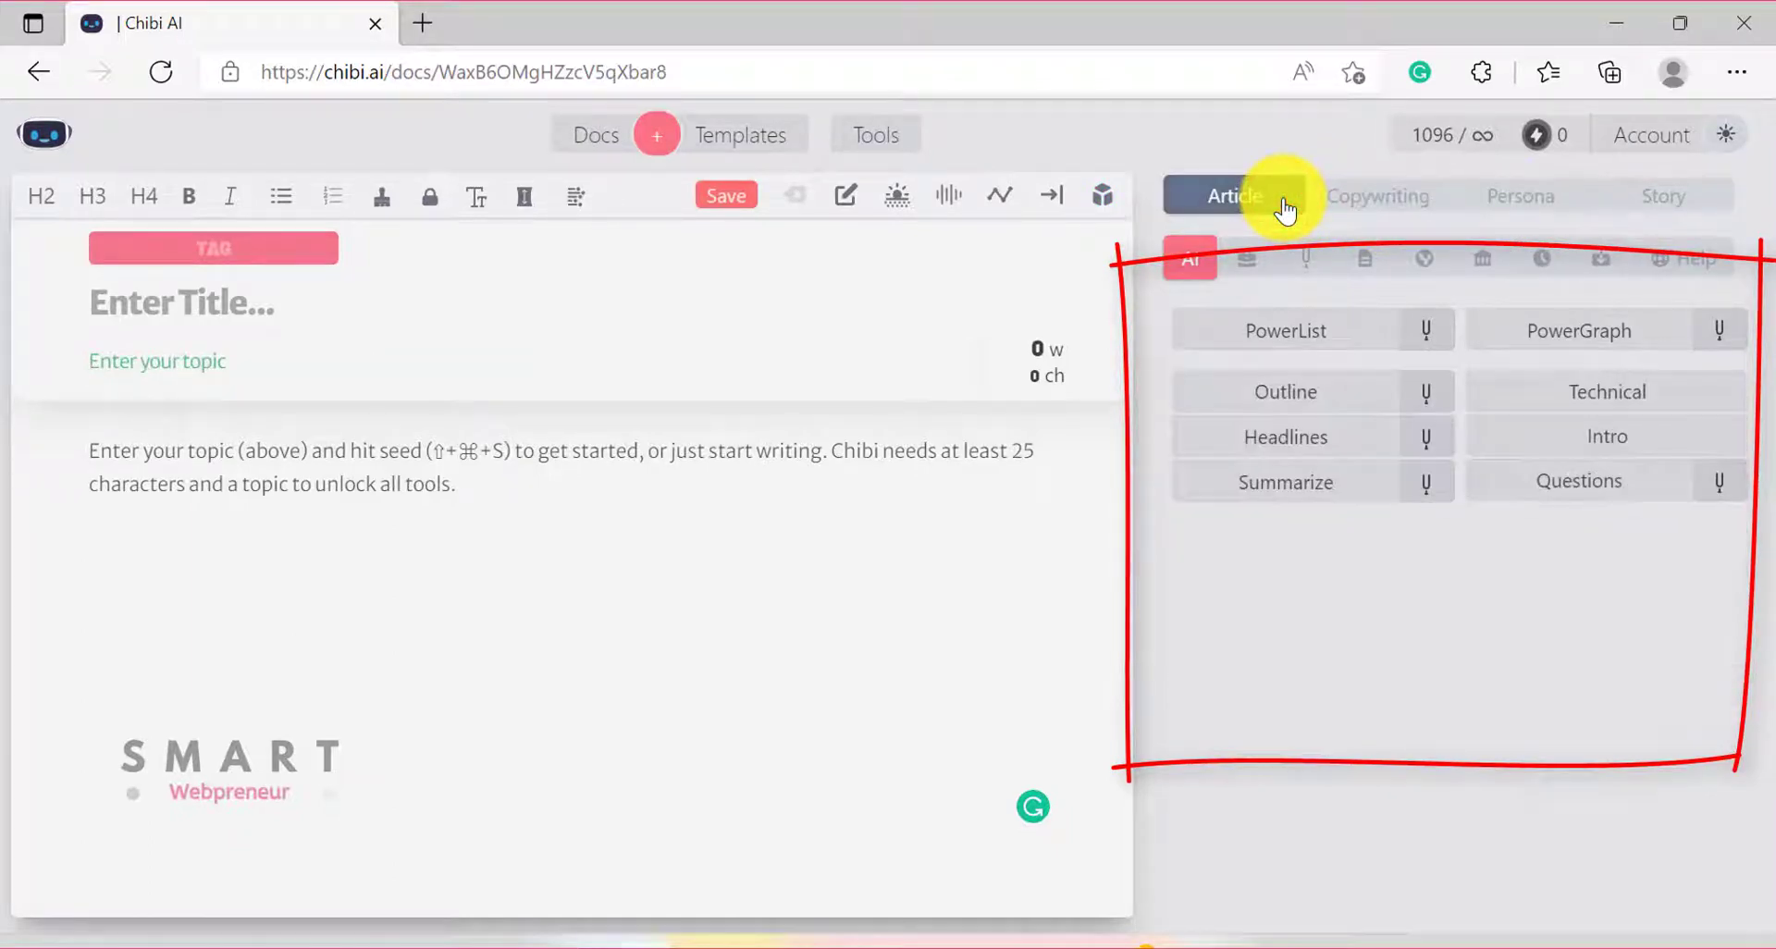
left_click(1368, 206)
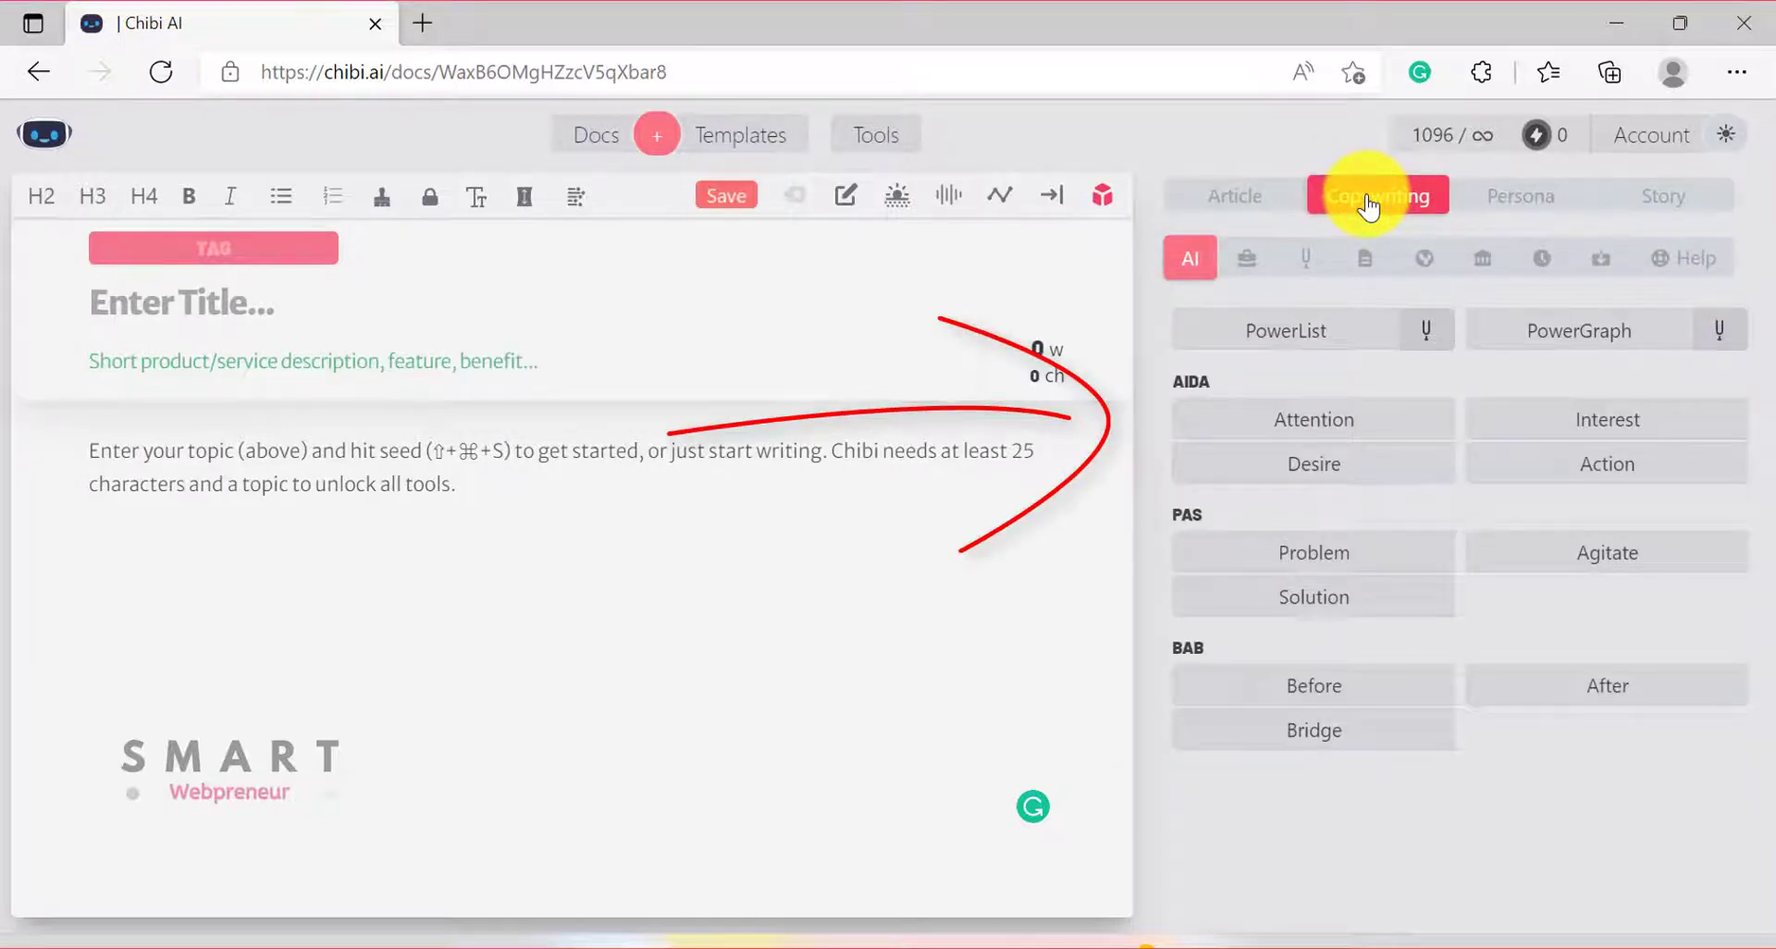
- Return to article mode and lock the paragraph beginning 'Freelance writing allows'
left_click(1238, 202)
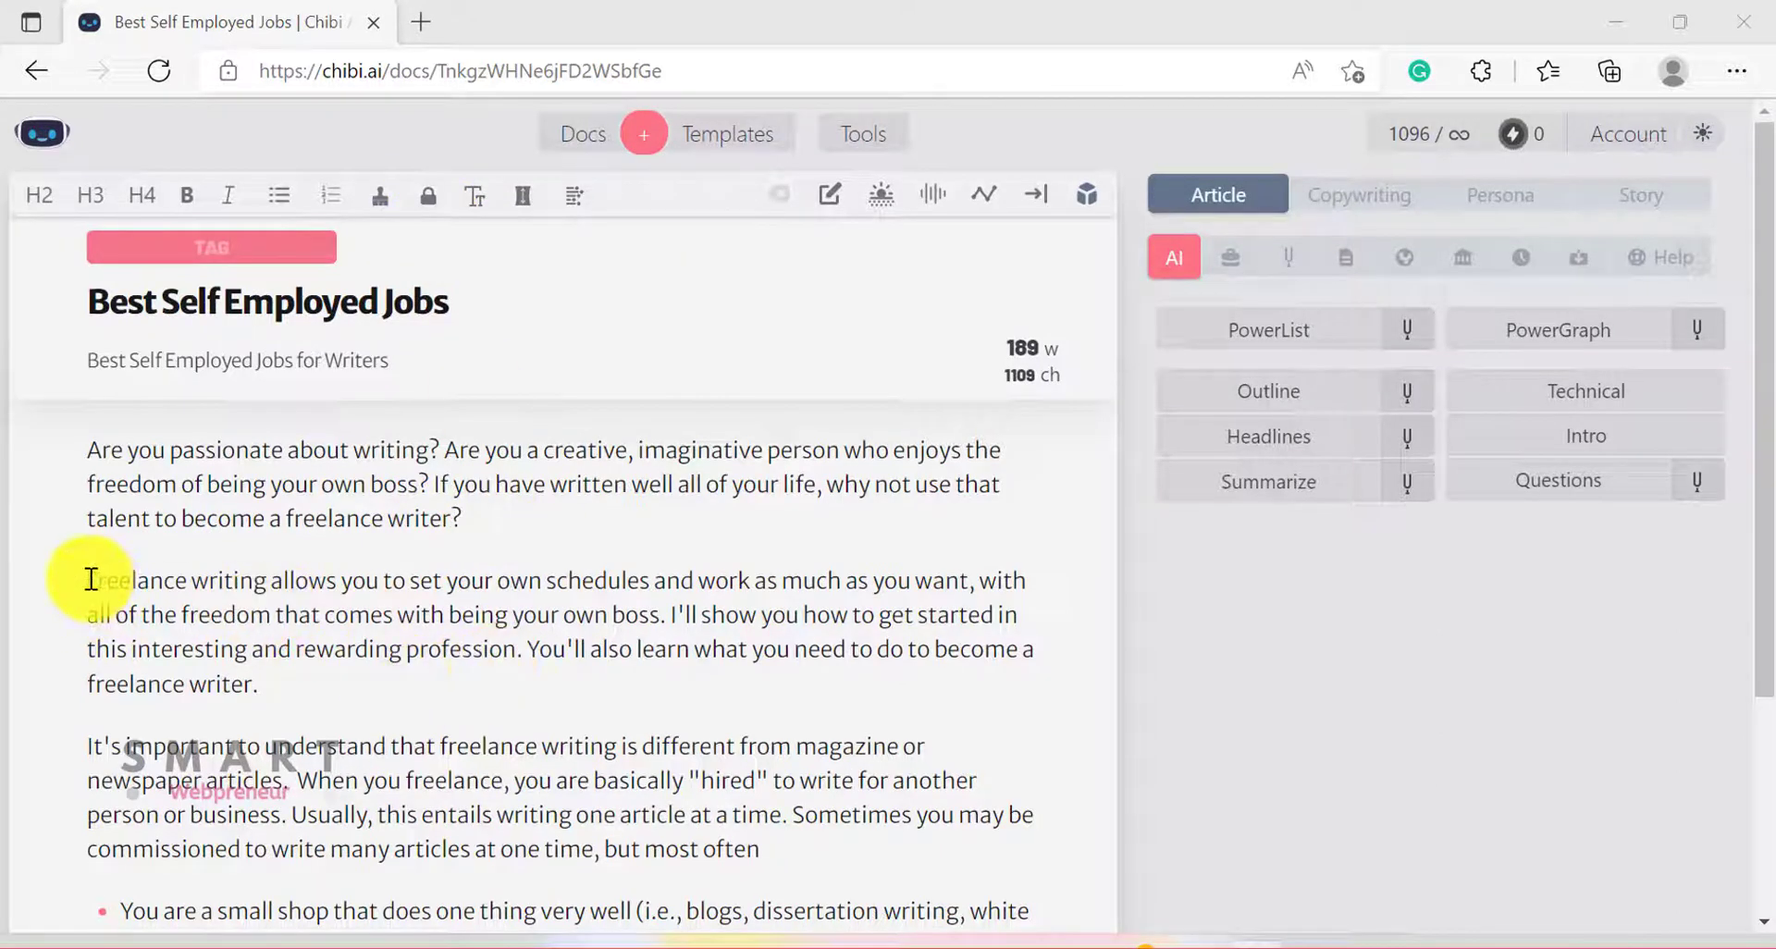
left_click_drag(87, 578, 268, 685)
left_click(421, 211)
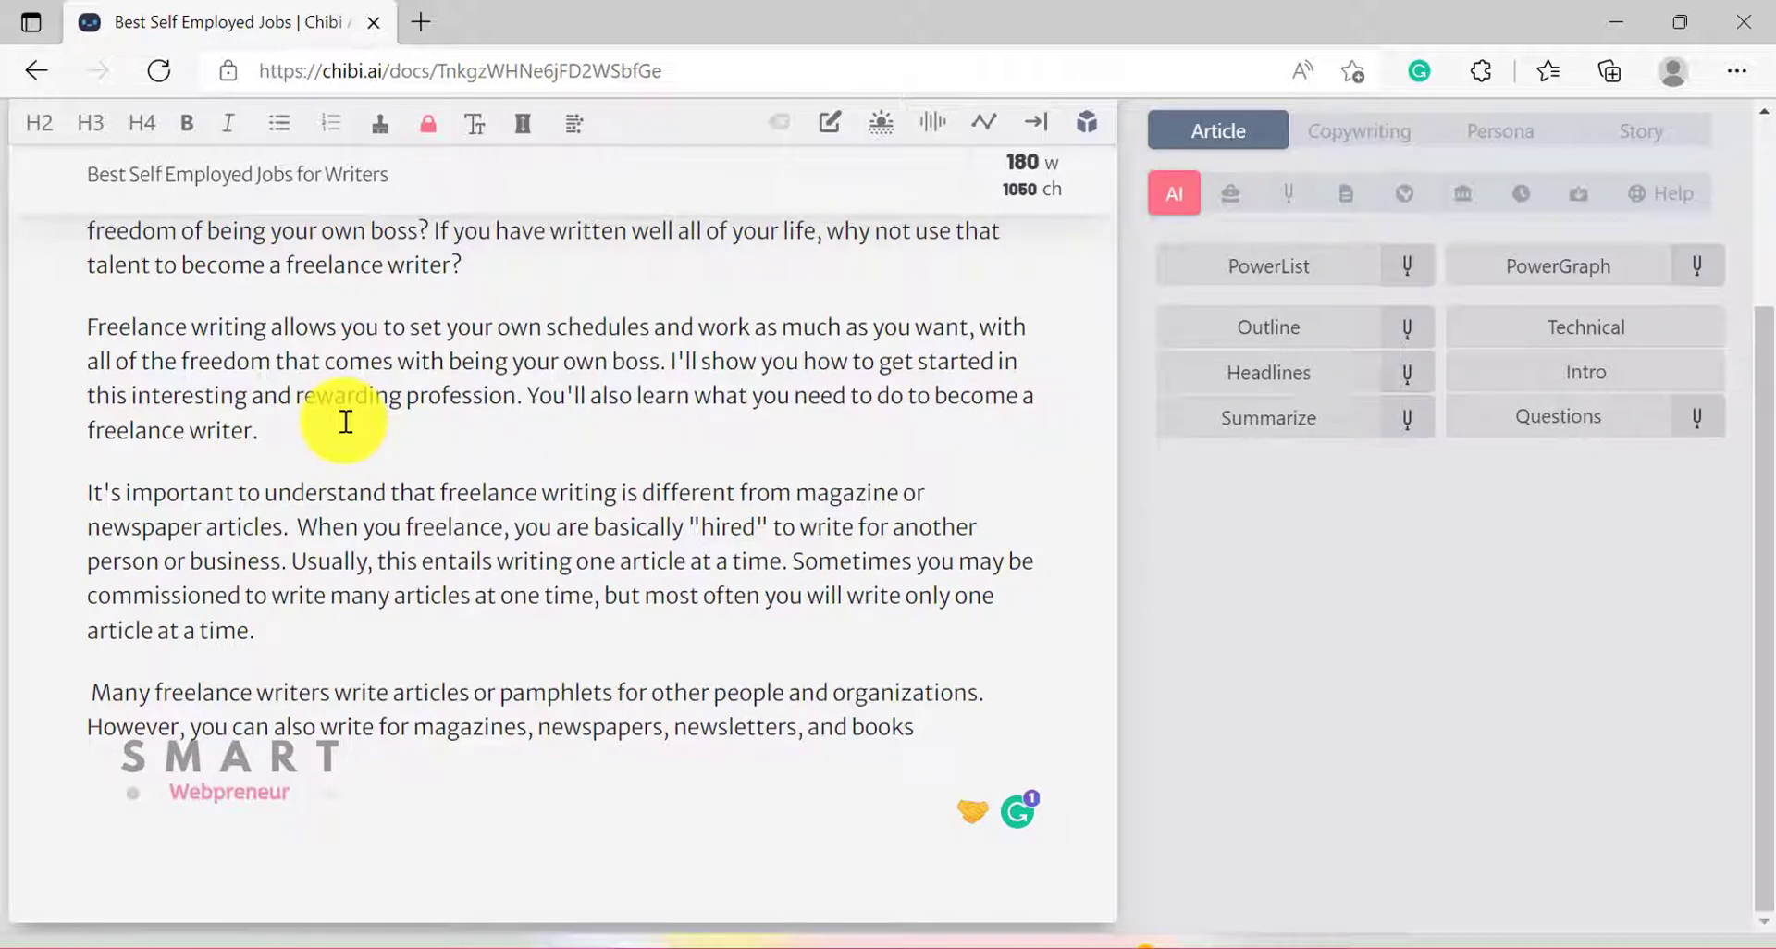
- Select the whole Best Self Employed Jobs article and split it into short paragraphs
key("ctrl+a")
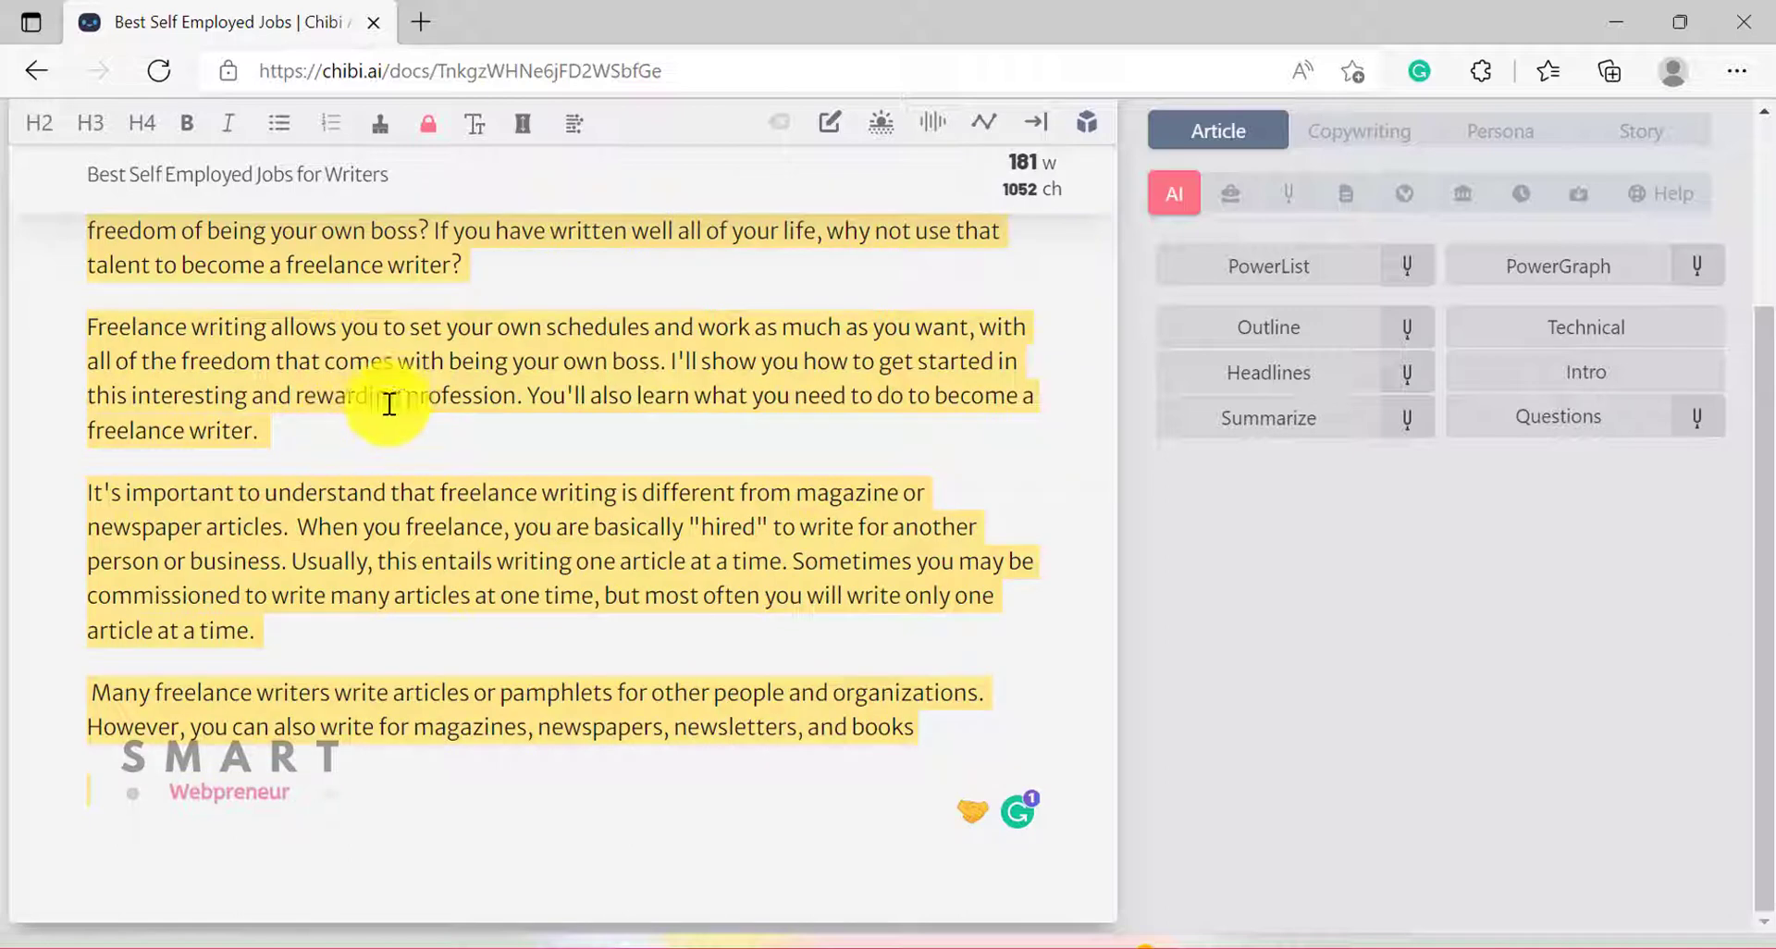
left_click(524, 130)
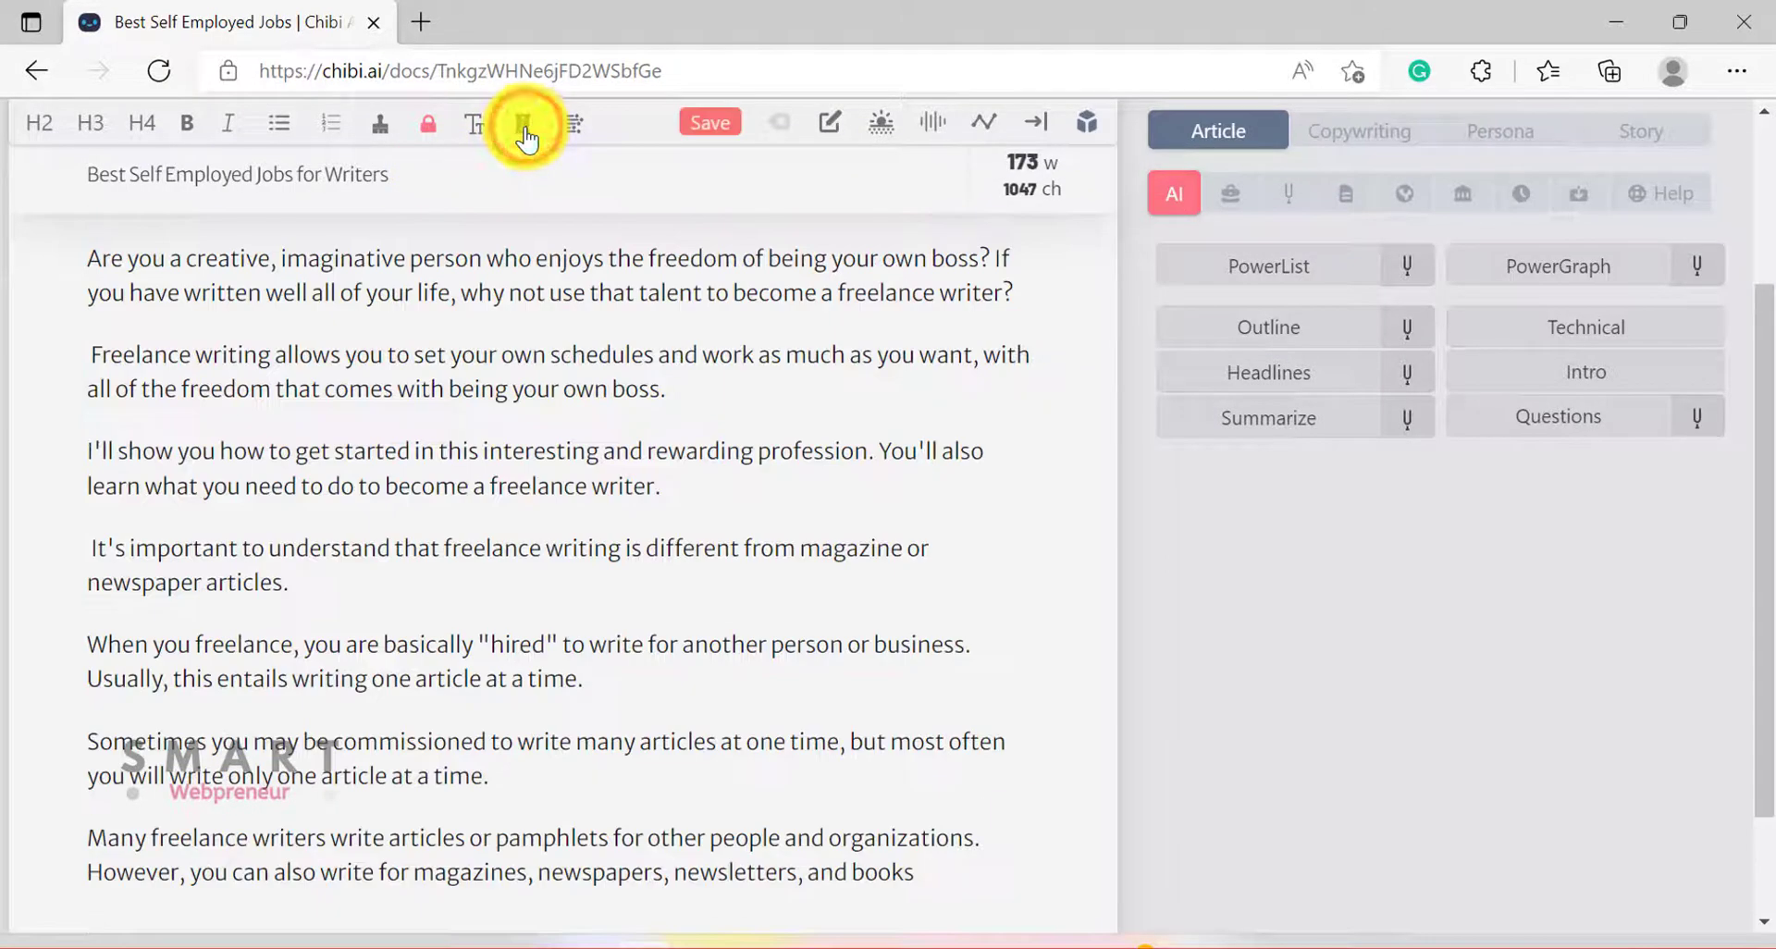
scroll(640, 472, "up", 3)
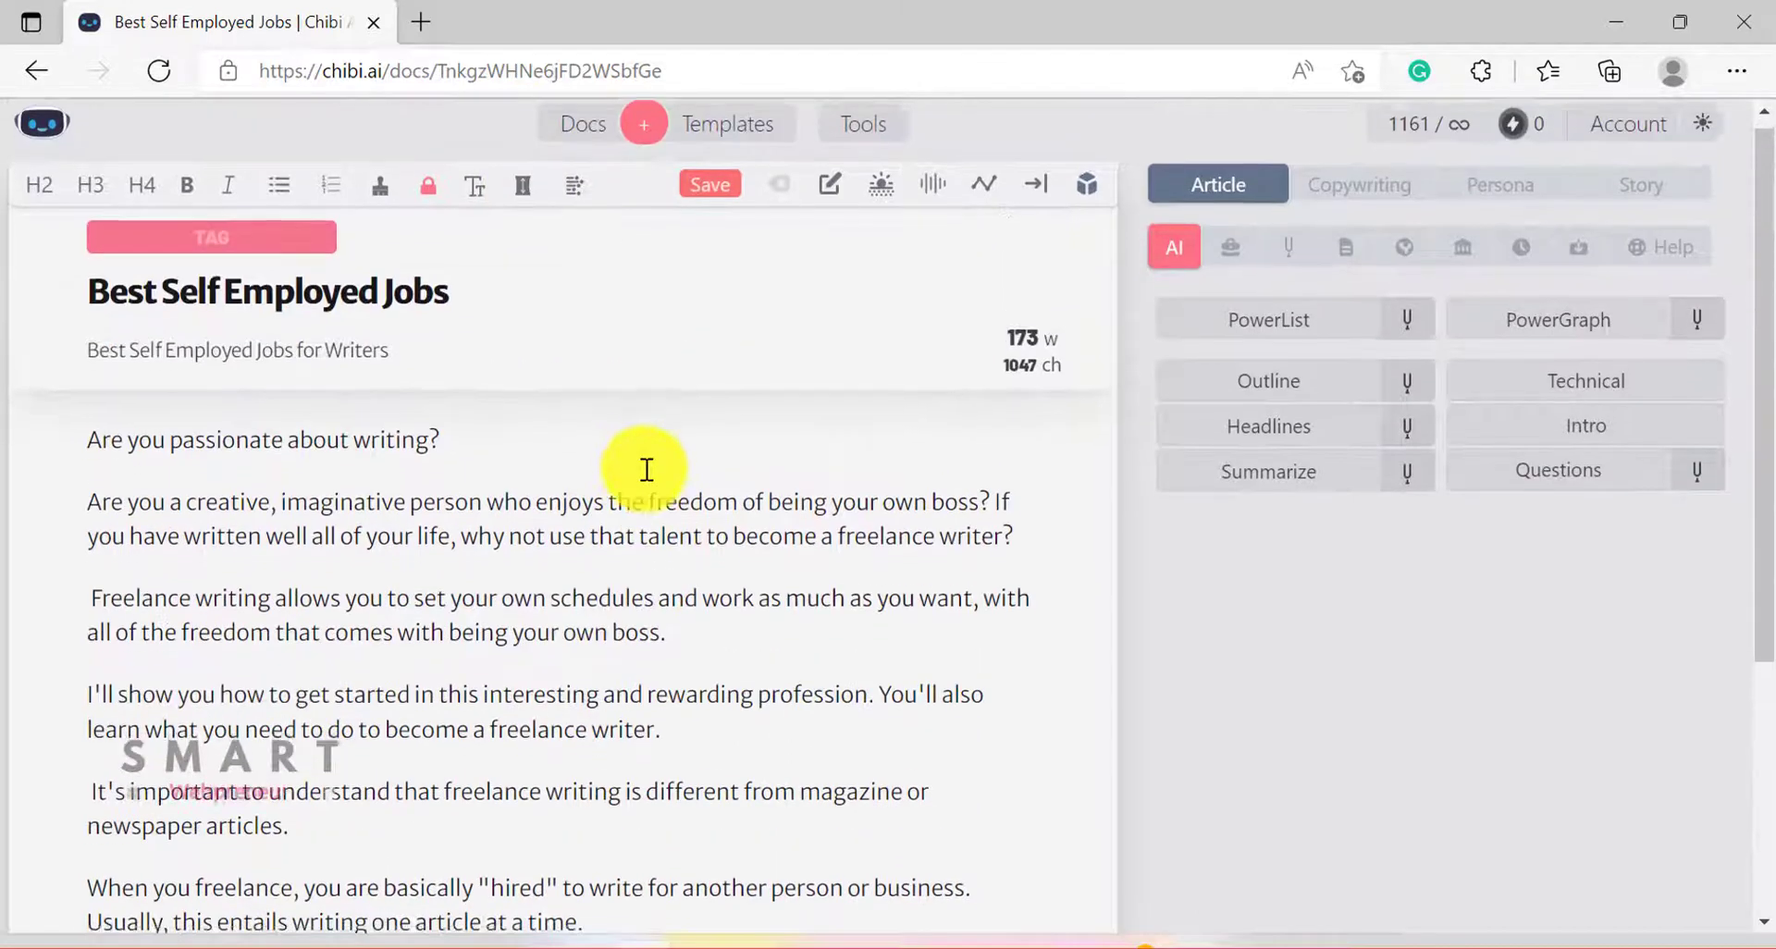
scroll(643, 471, "down", 3)
scroll(646, 470, "down", 2)
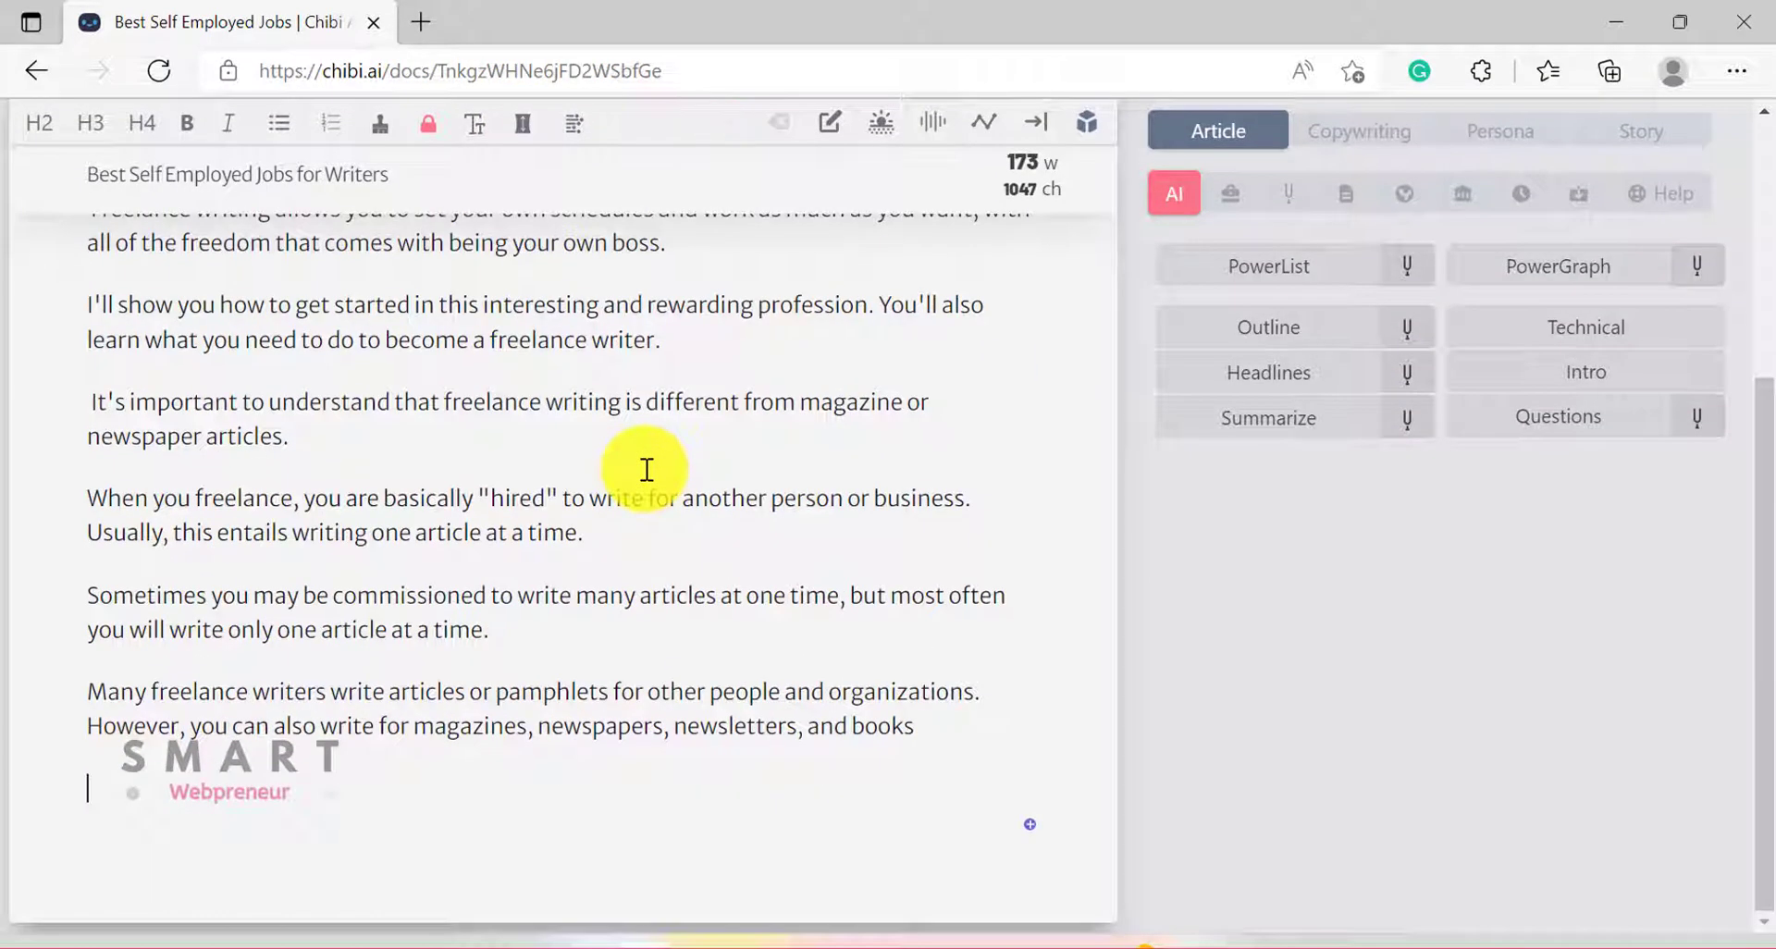
scroll(647, 469, "up", 3)
scroll(647, 470, "up", 2)
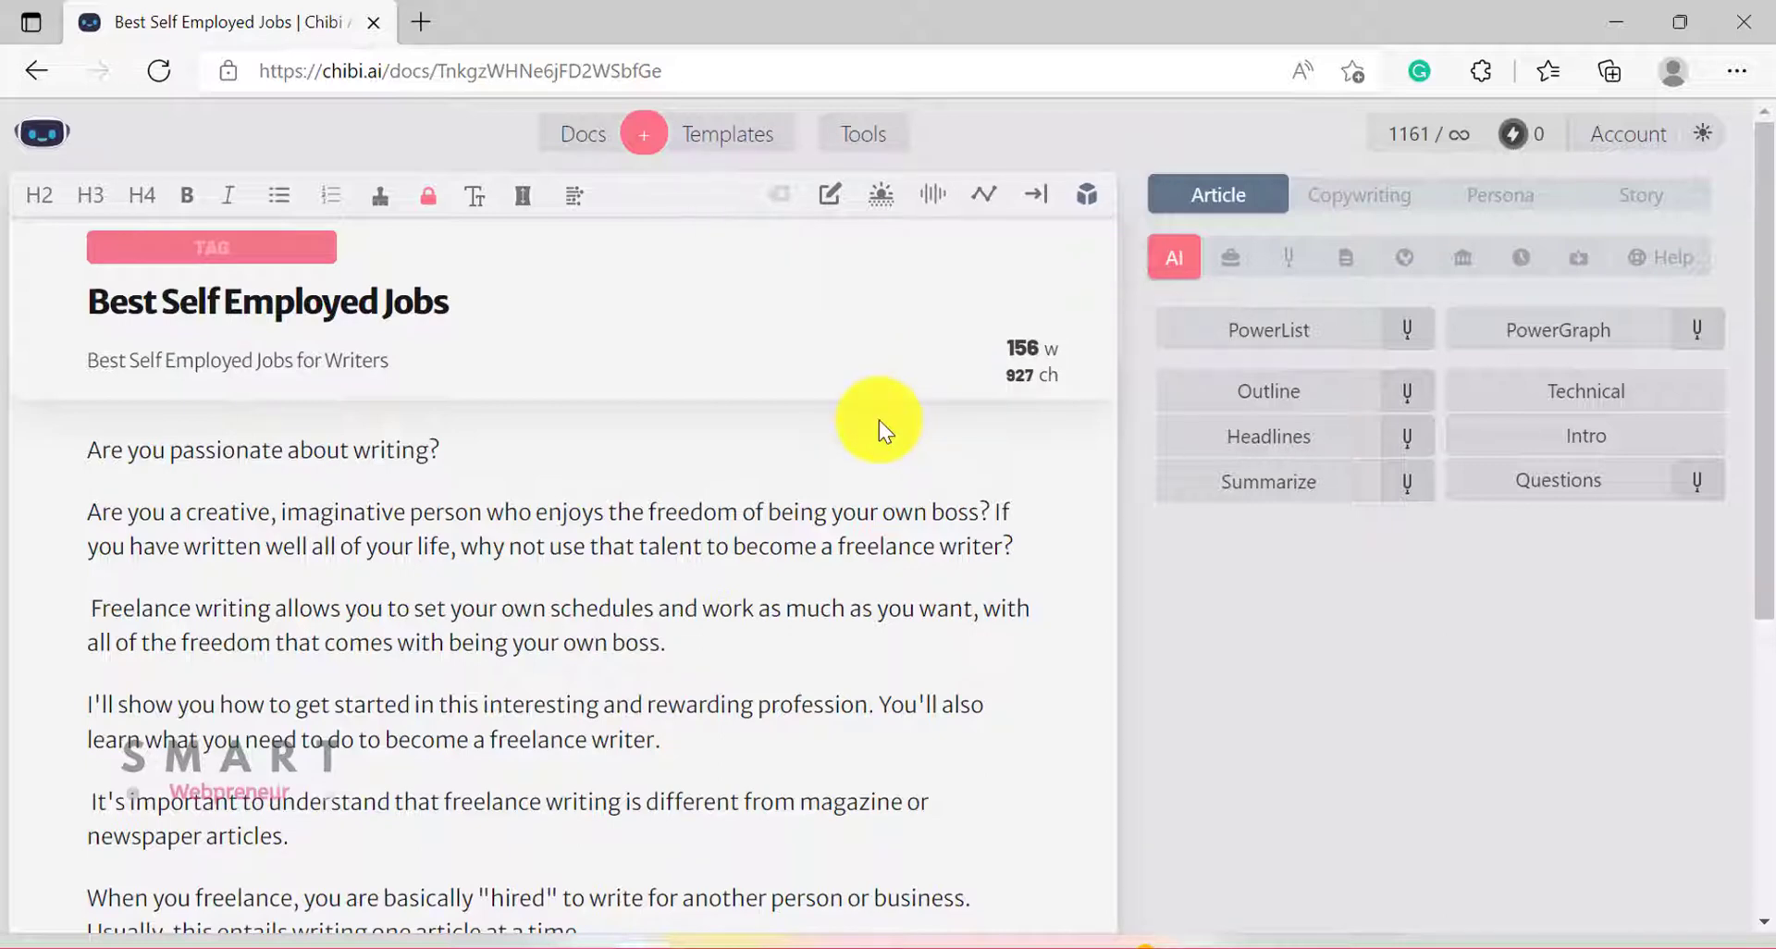
left_click(1088, 192)
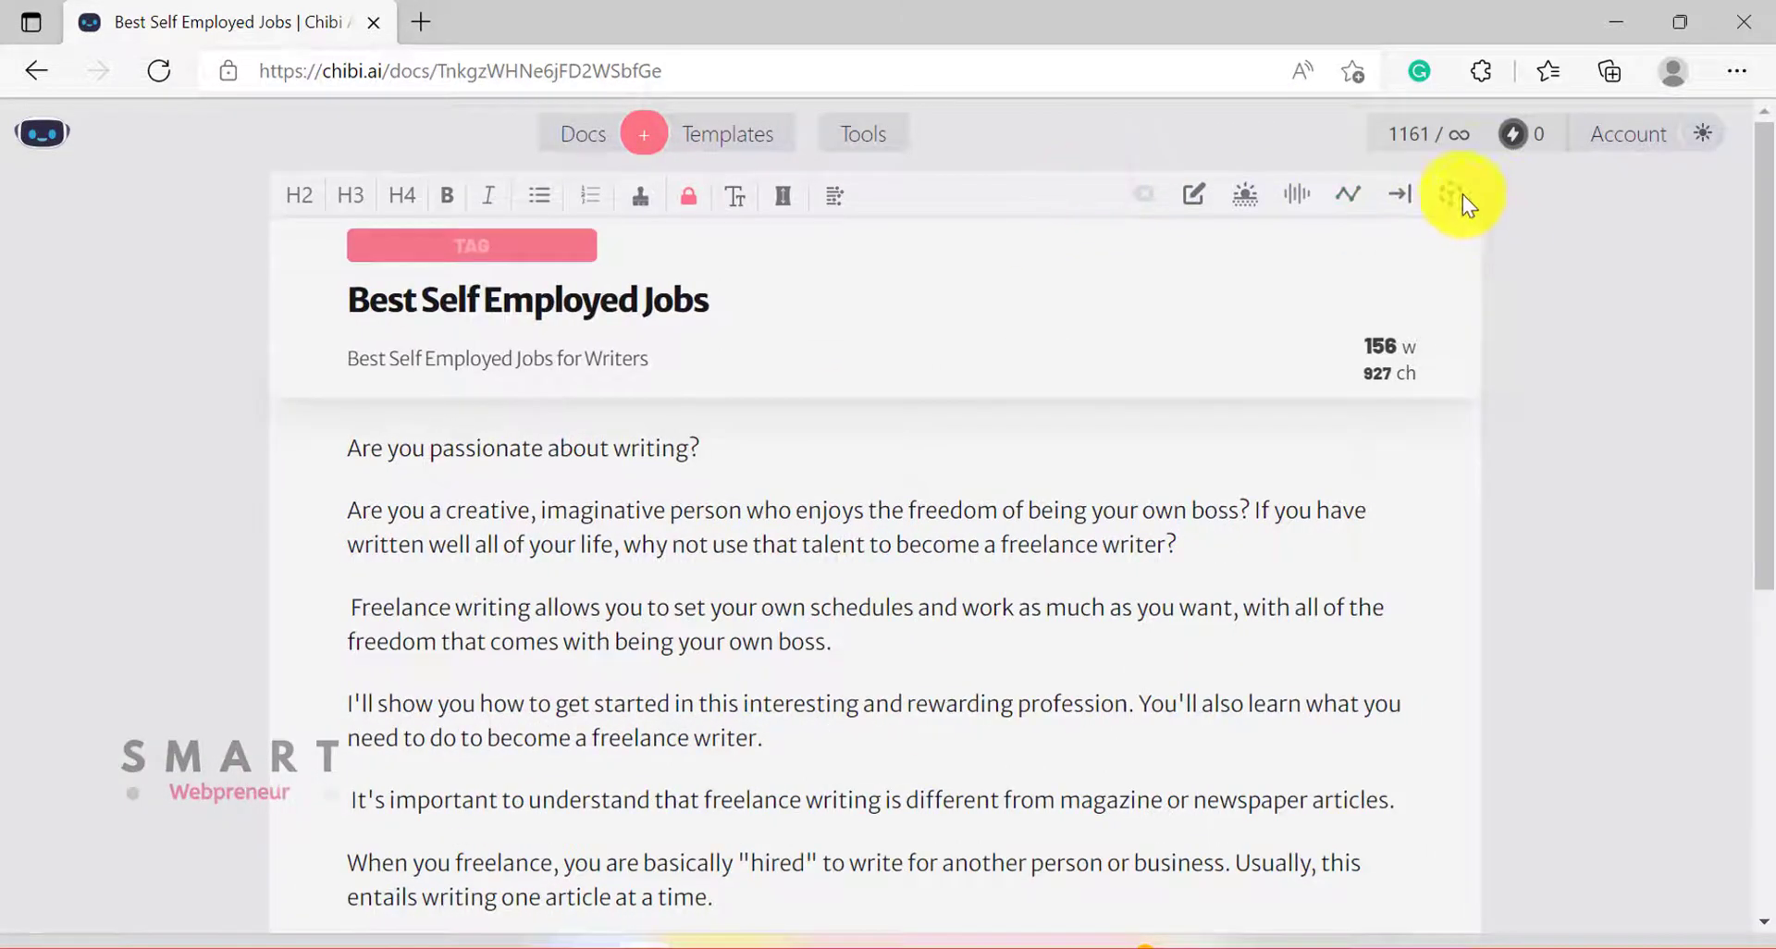
left_click(1450, 195)
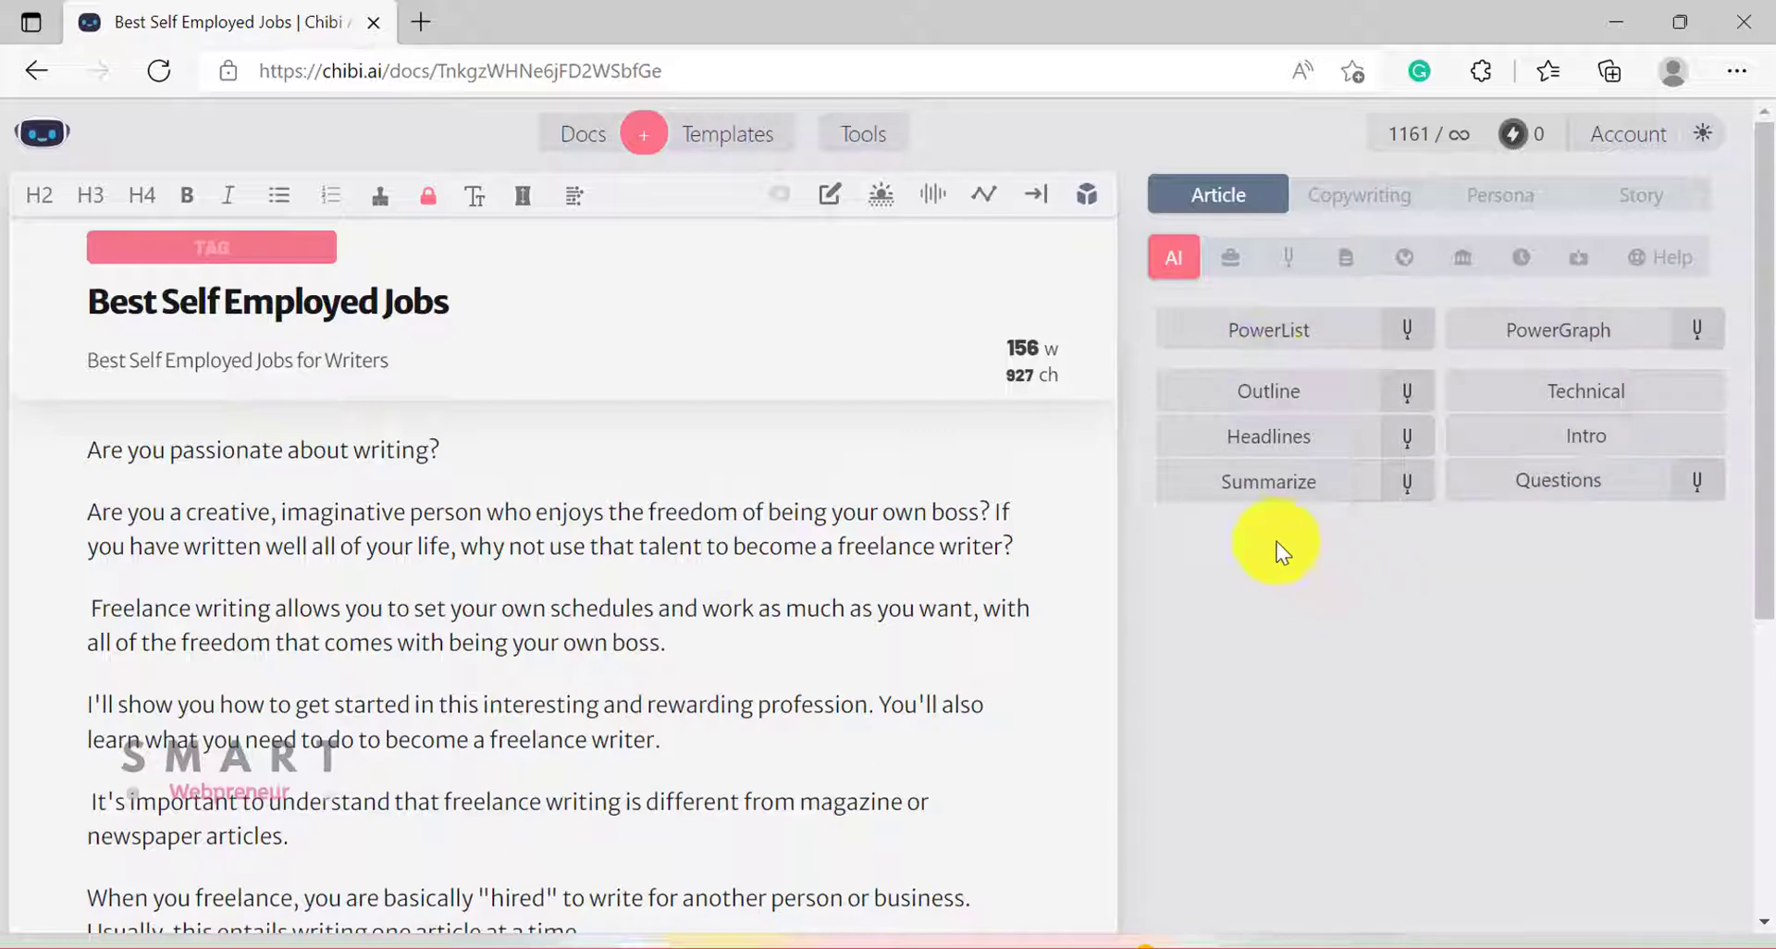
- Check the templates and Tuning Lab tabs, then open Blog Paragraph Template from Your Templates
left_click(1239, 248)
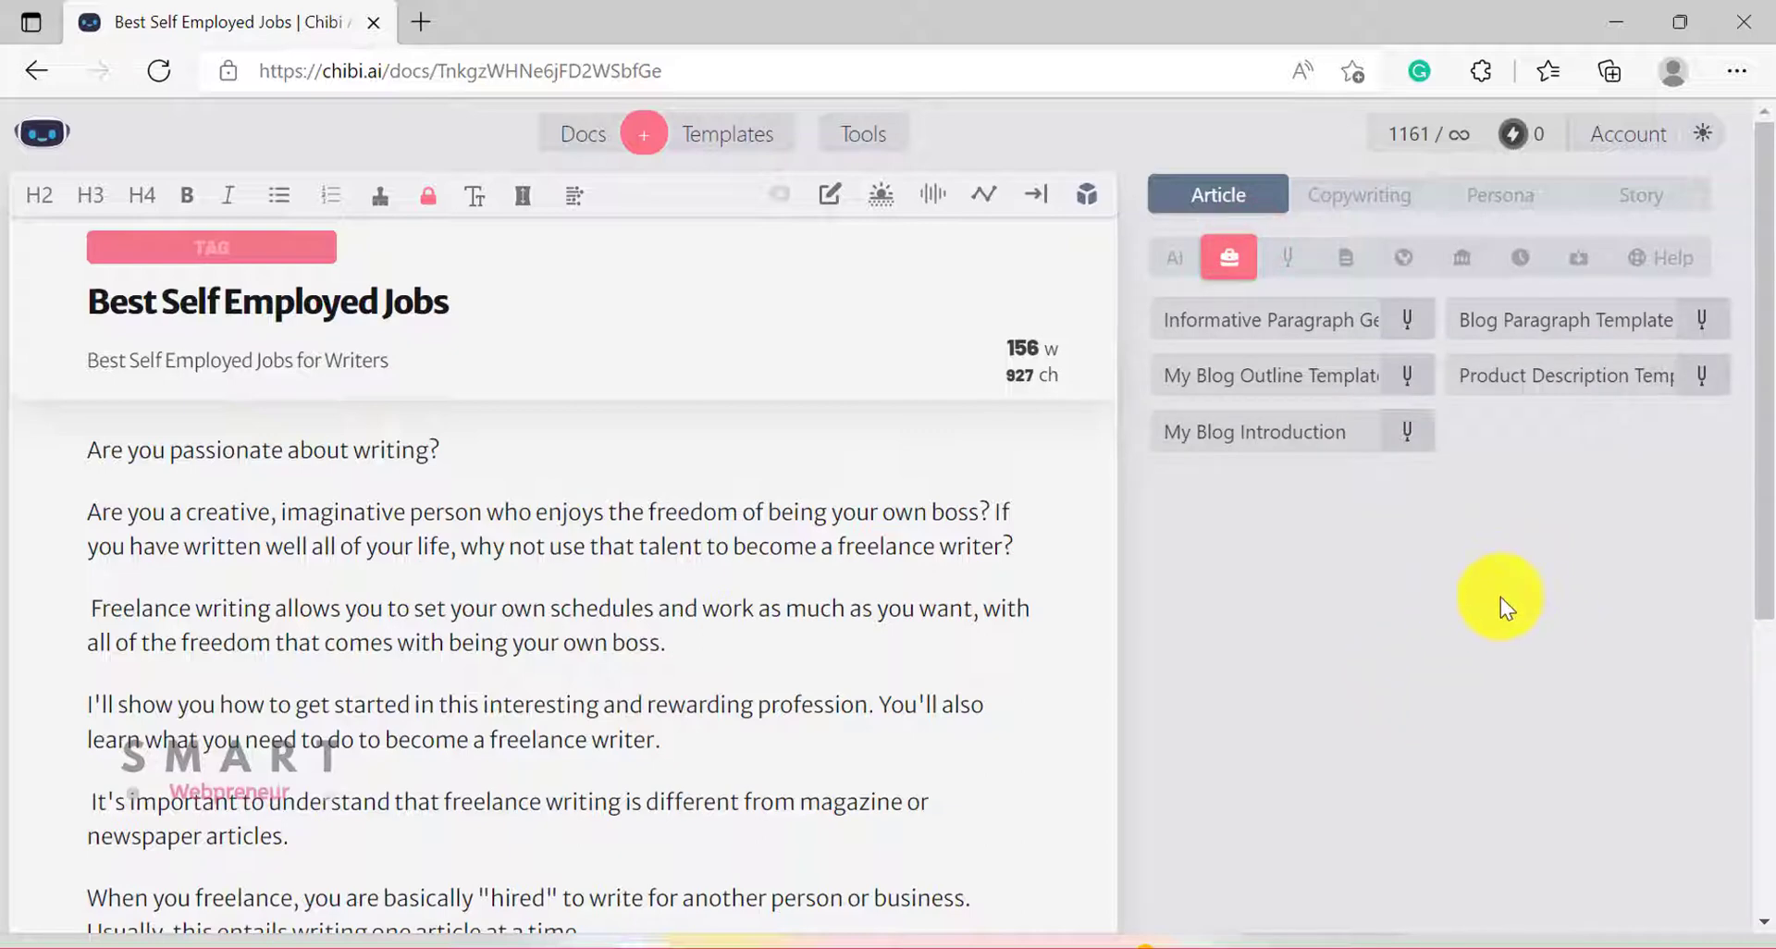
left_click(1287, 258)
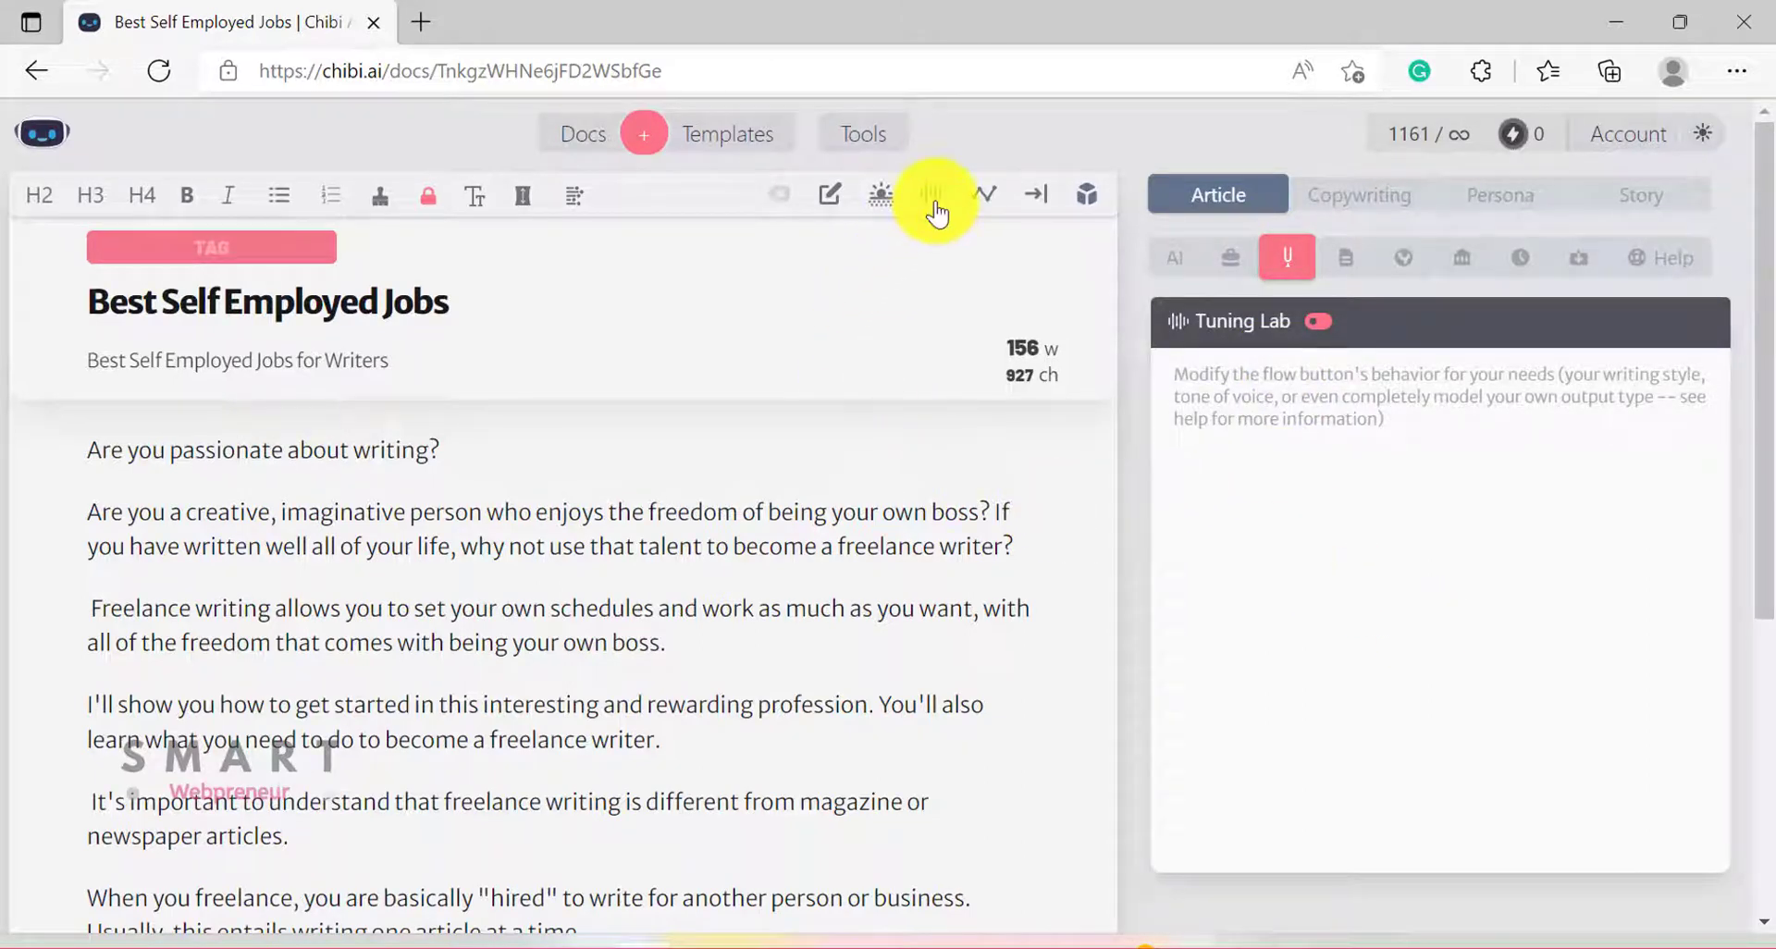
left_click(42, 129)
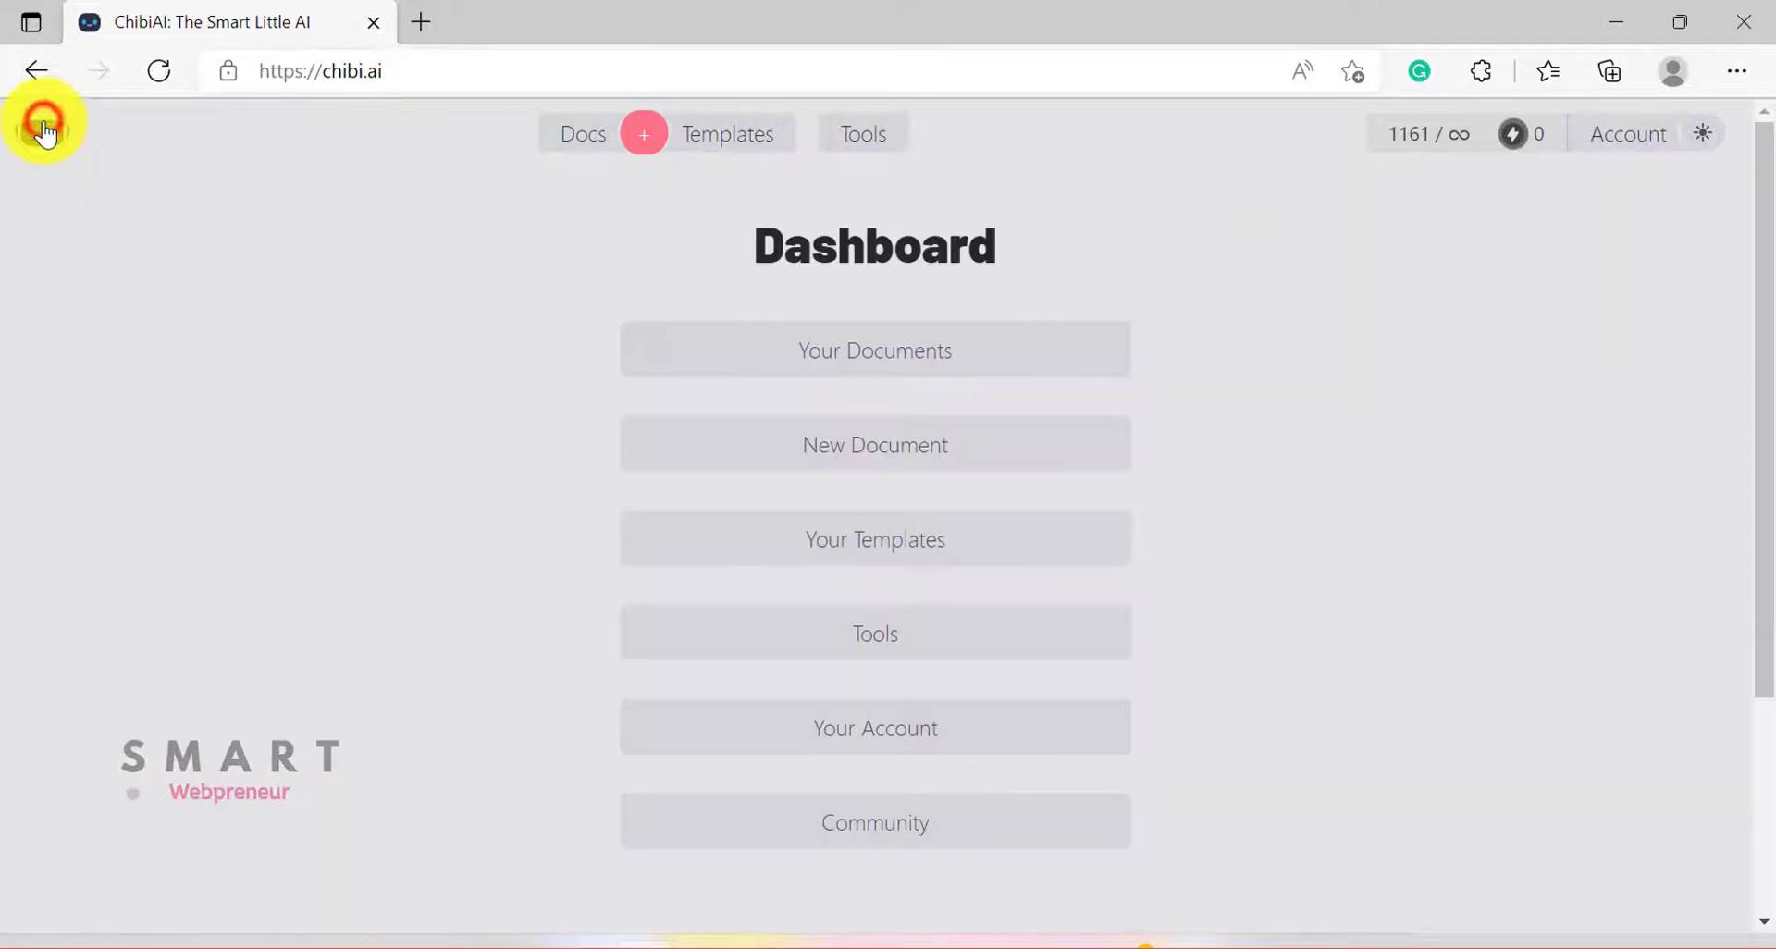
left_click(898, 536)
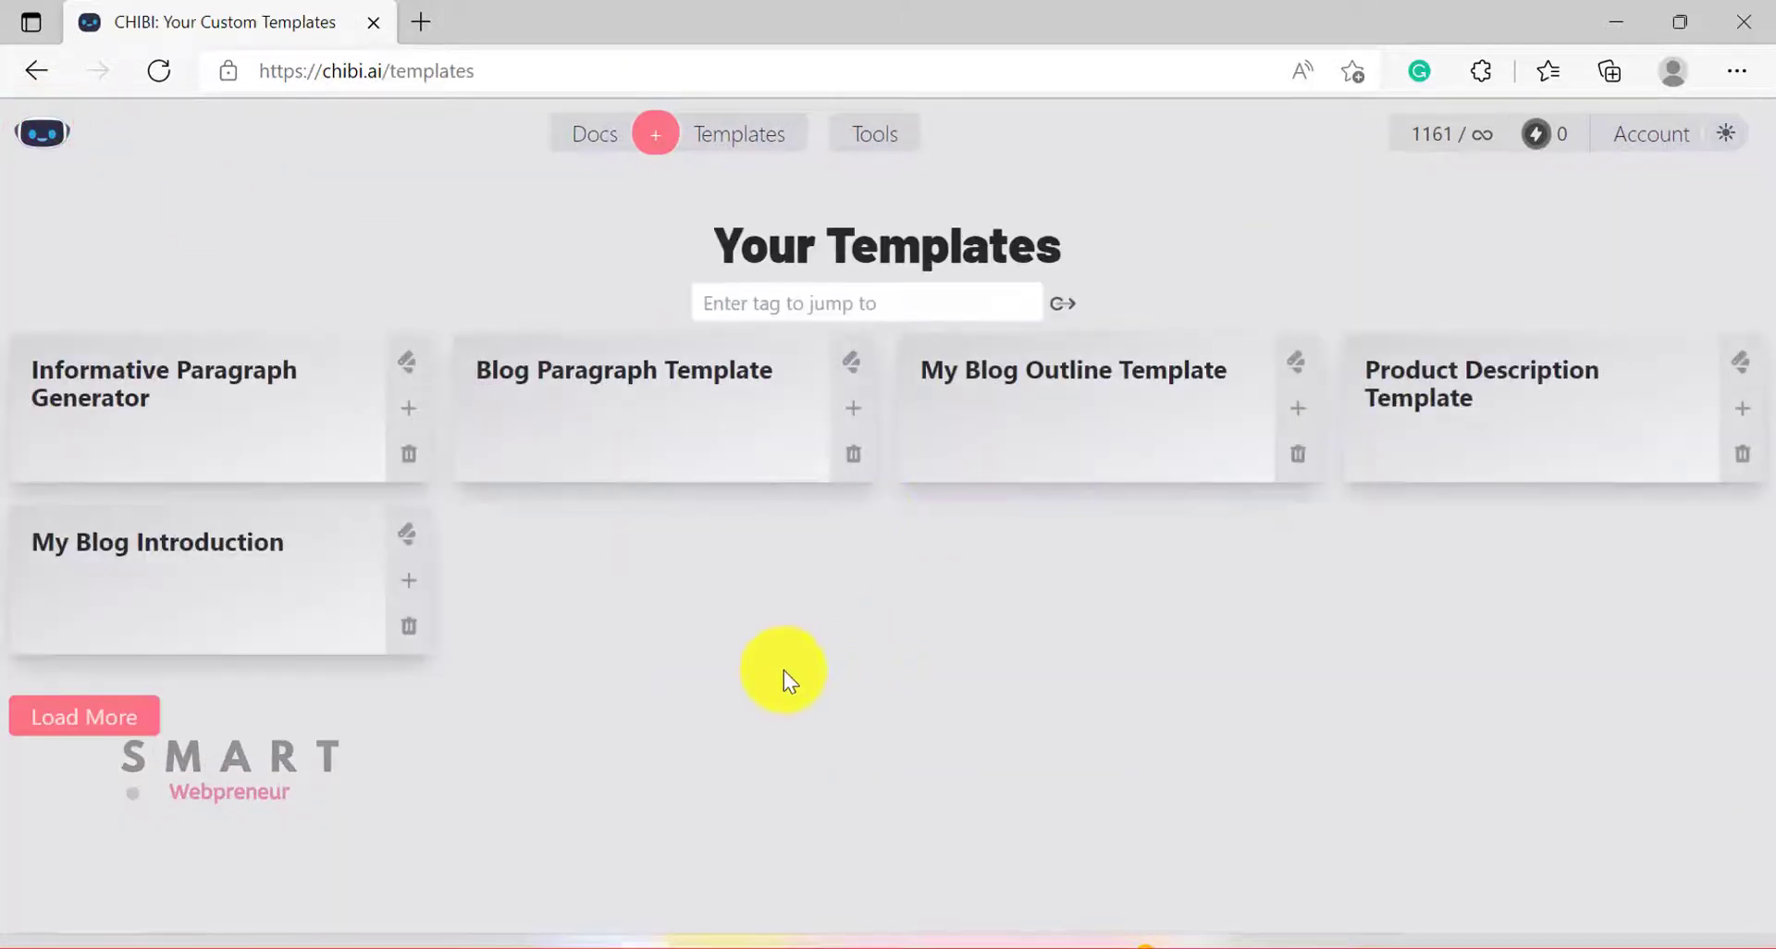
left_click(662, 396)
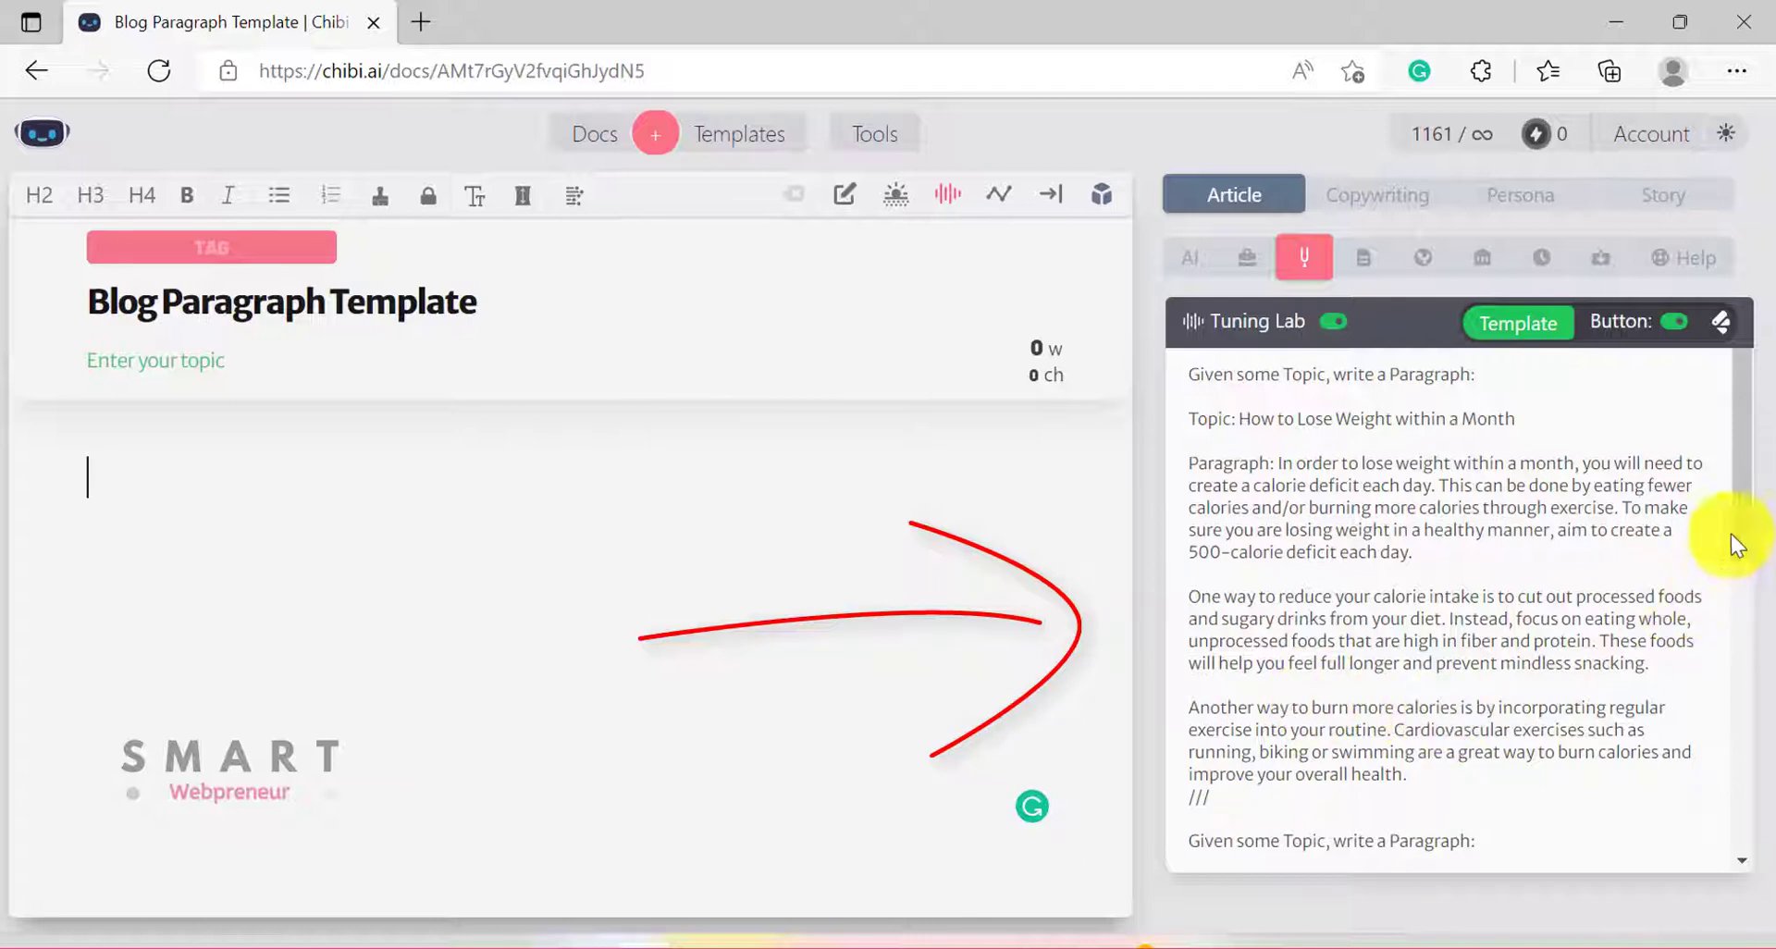
- Scroll the Tuning Lab panel to review the template's photography-blog example
mouse_move(1742, 516)
left_mouse_down()
mouse_move(1743, 684)
mouse_move(1745, 495)
left_mouse_up()
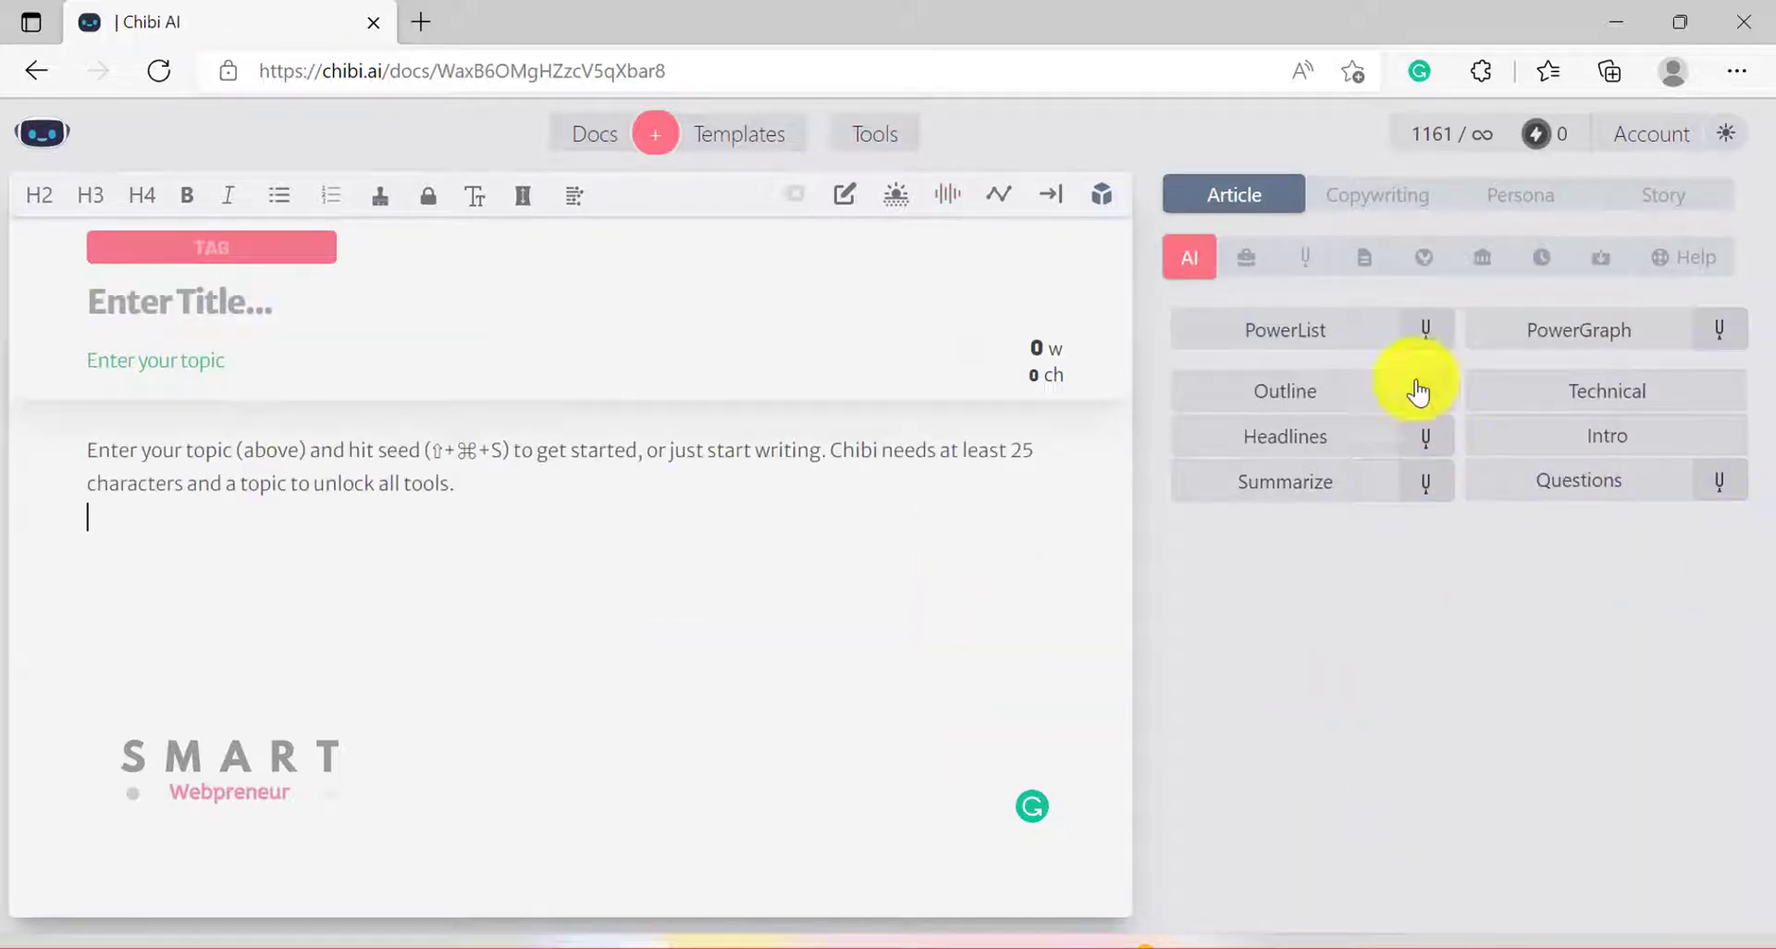
left_click(1372, 267)
left_click(1432, 270)
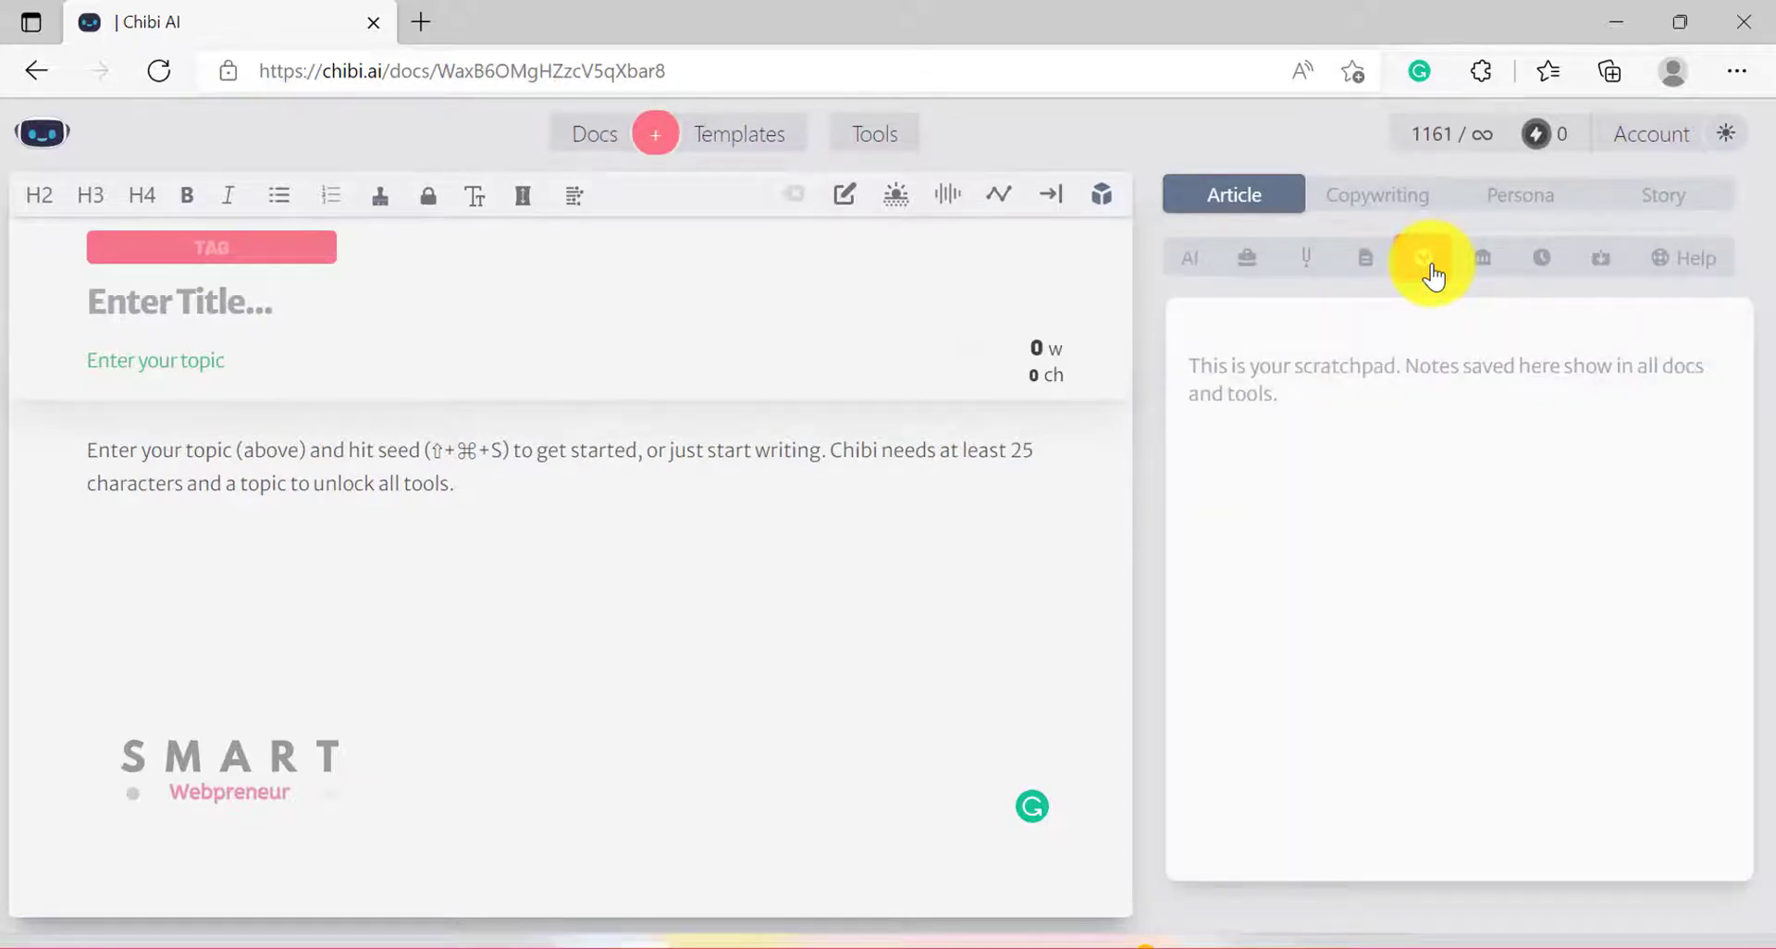
left_click(1371, 253)
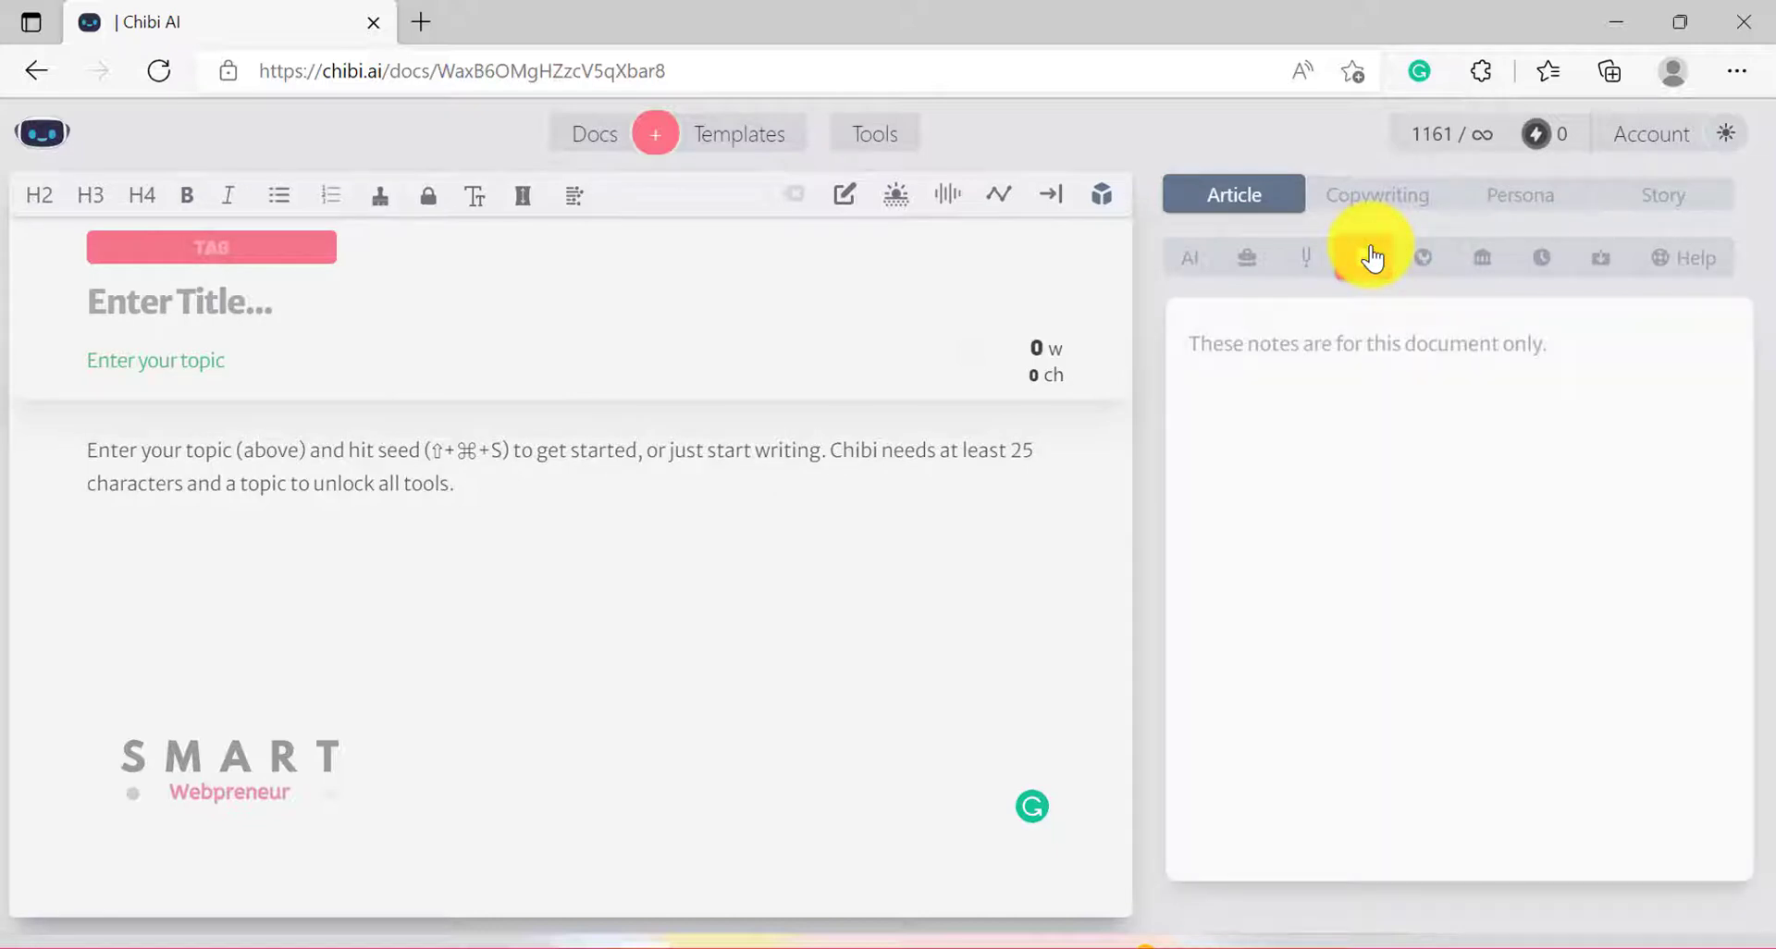
left_click(1542, 258)
left_click(1601, 259)
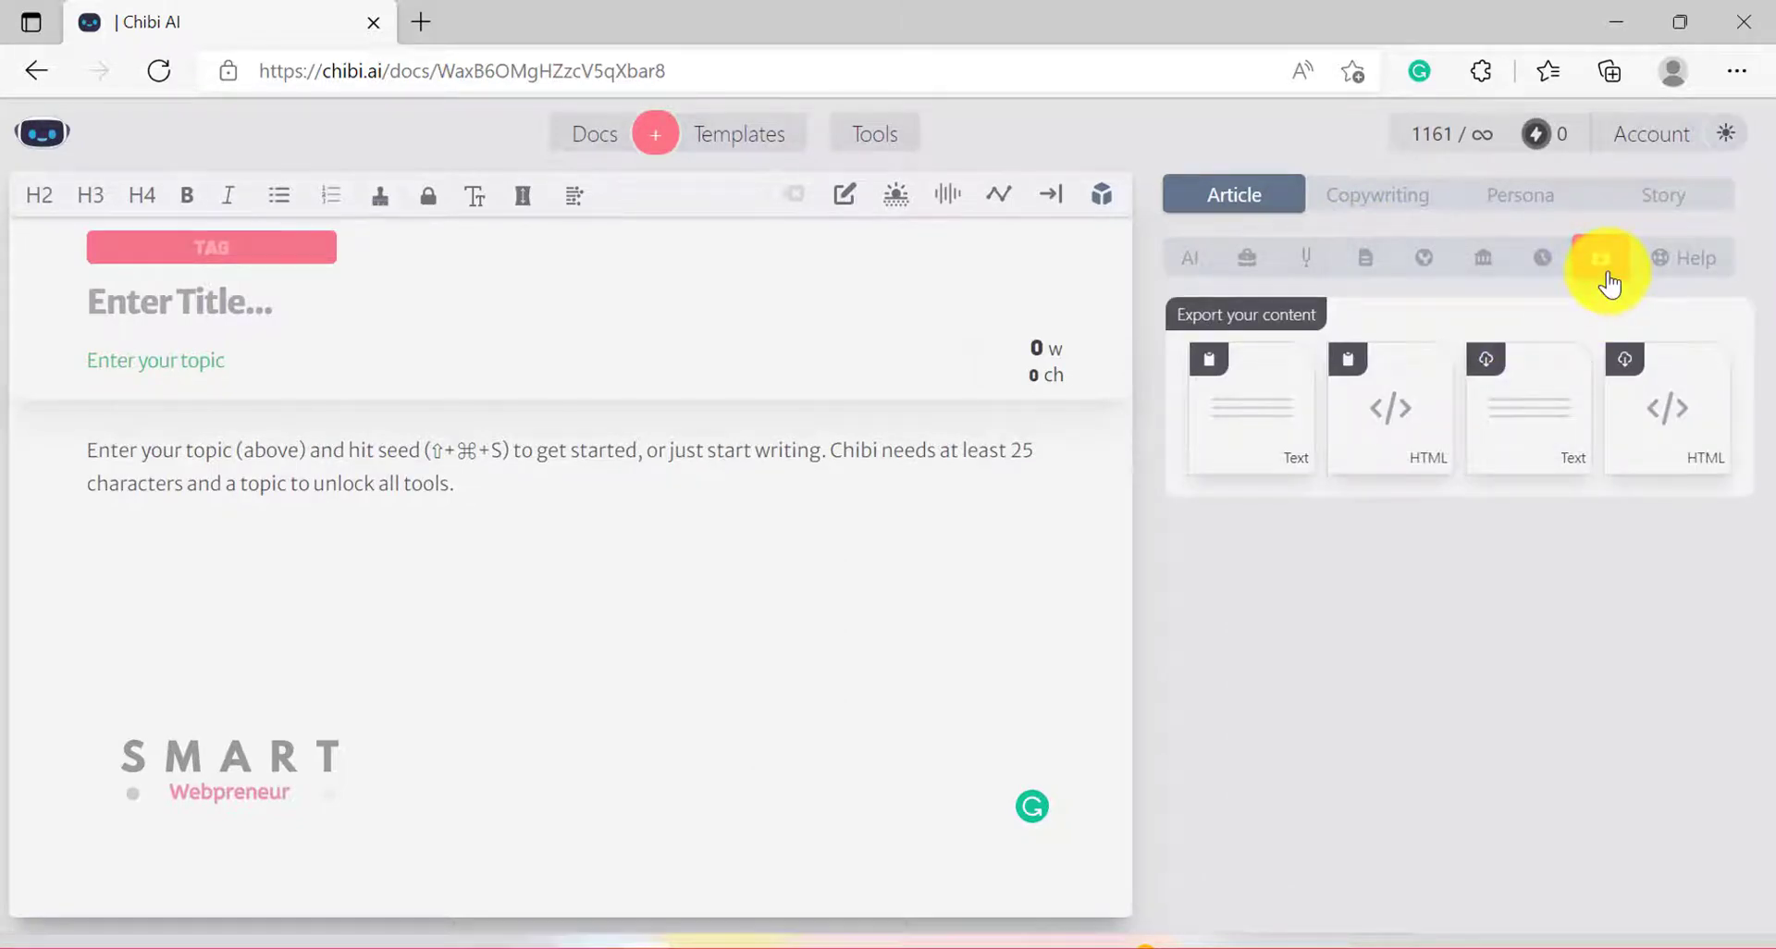
- Title the document 'The Importance of Essential Vitamins'
left_click(177, 294)
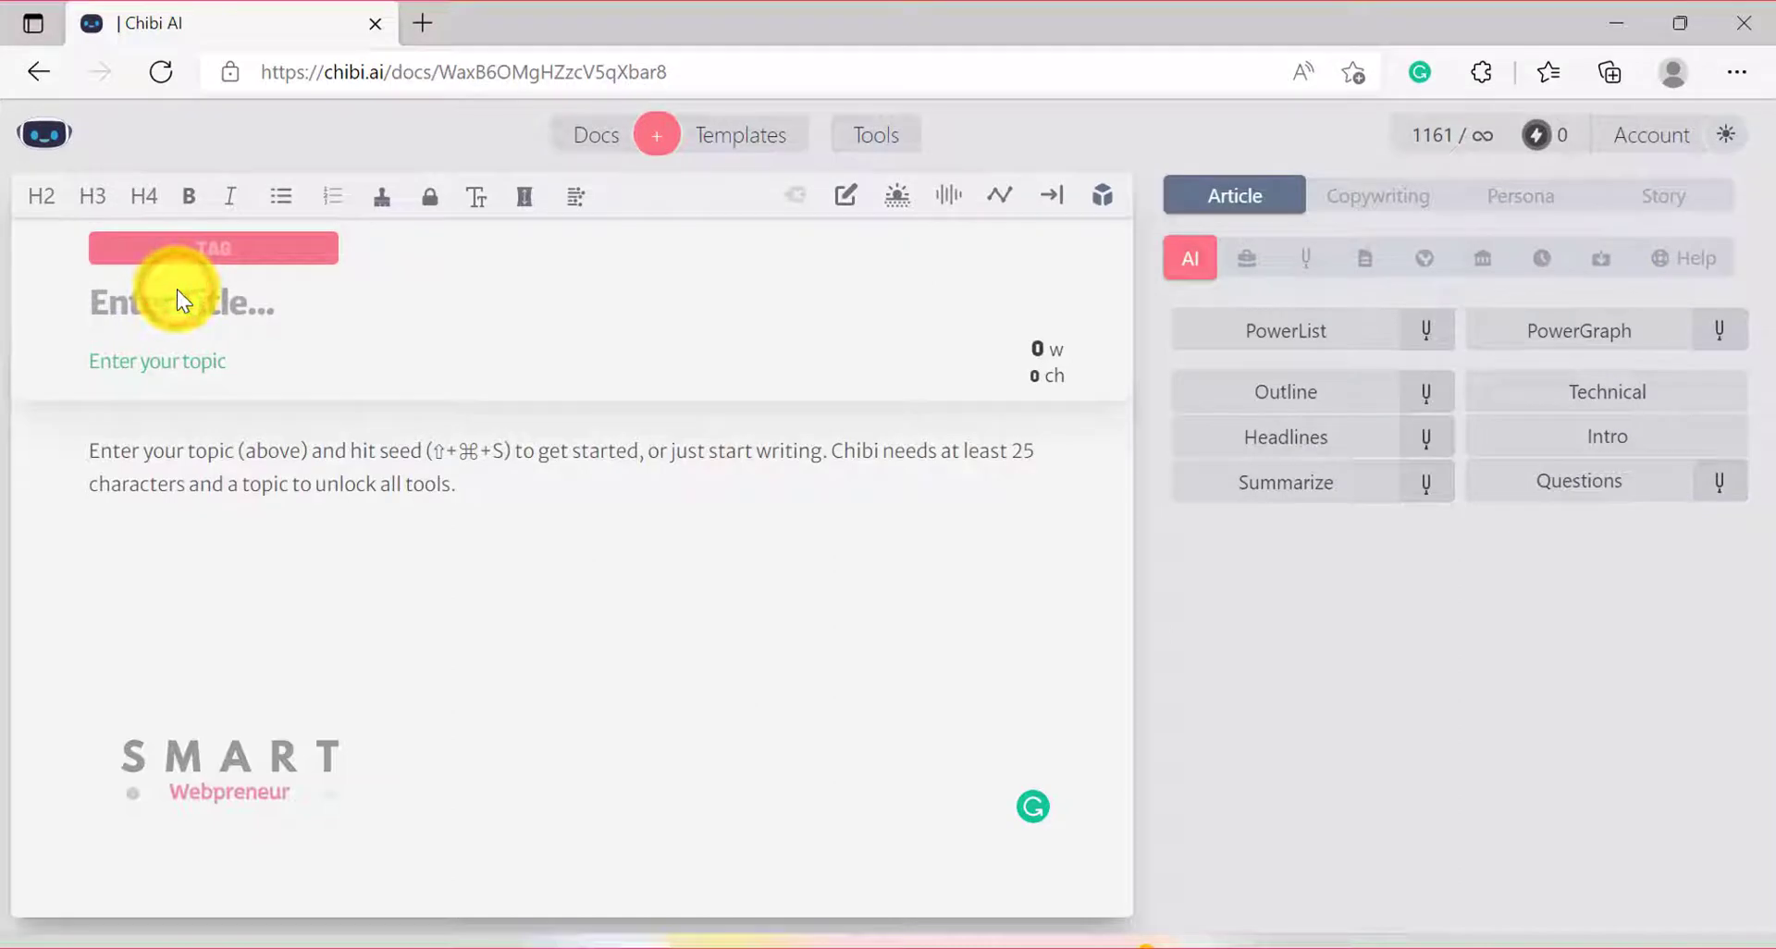
type("The Importance of Essentia")
key("BackSpace")
type("ial Vitamins")
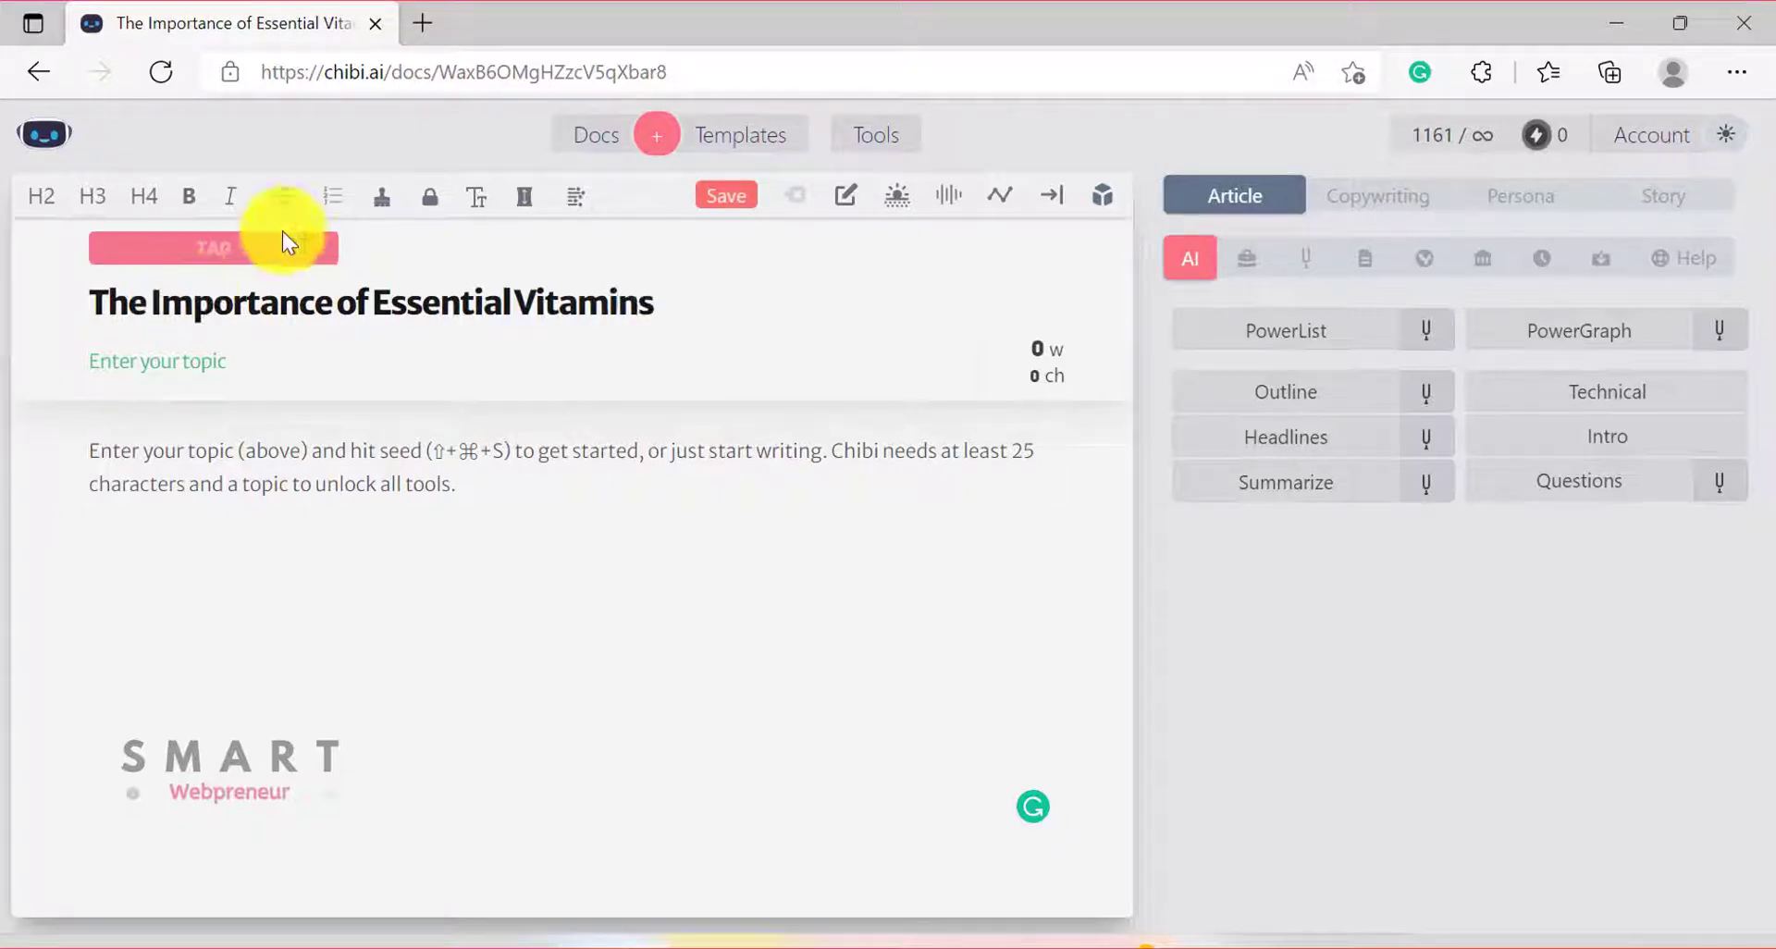
- Enter a topic about essential vitamins and start writing in the article body
left_click(165, 359)
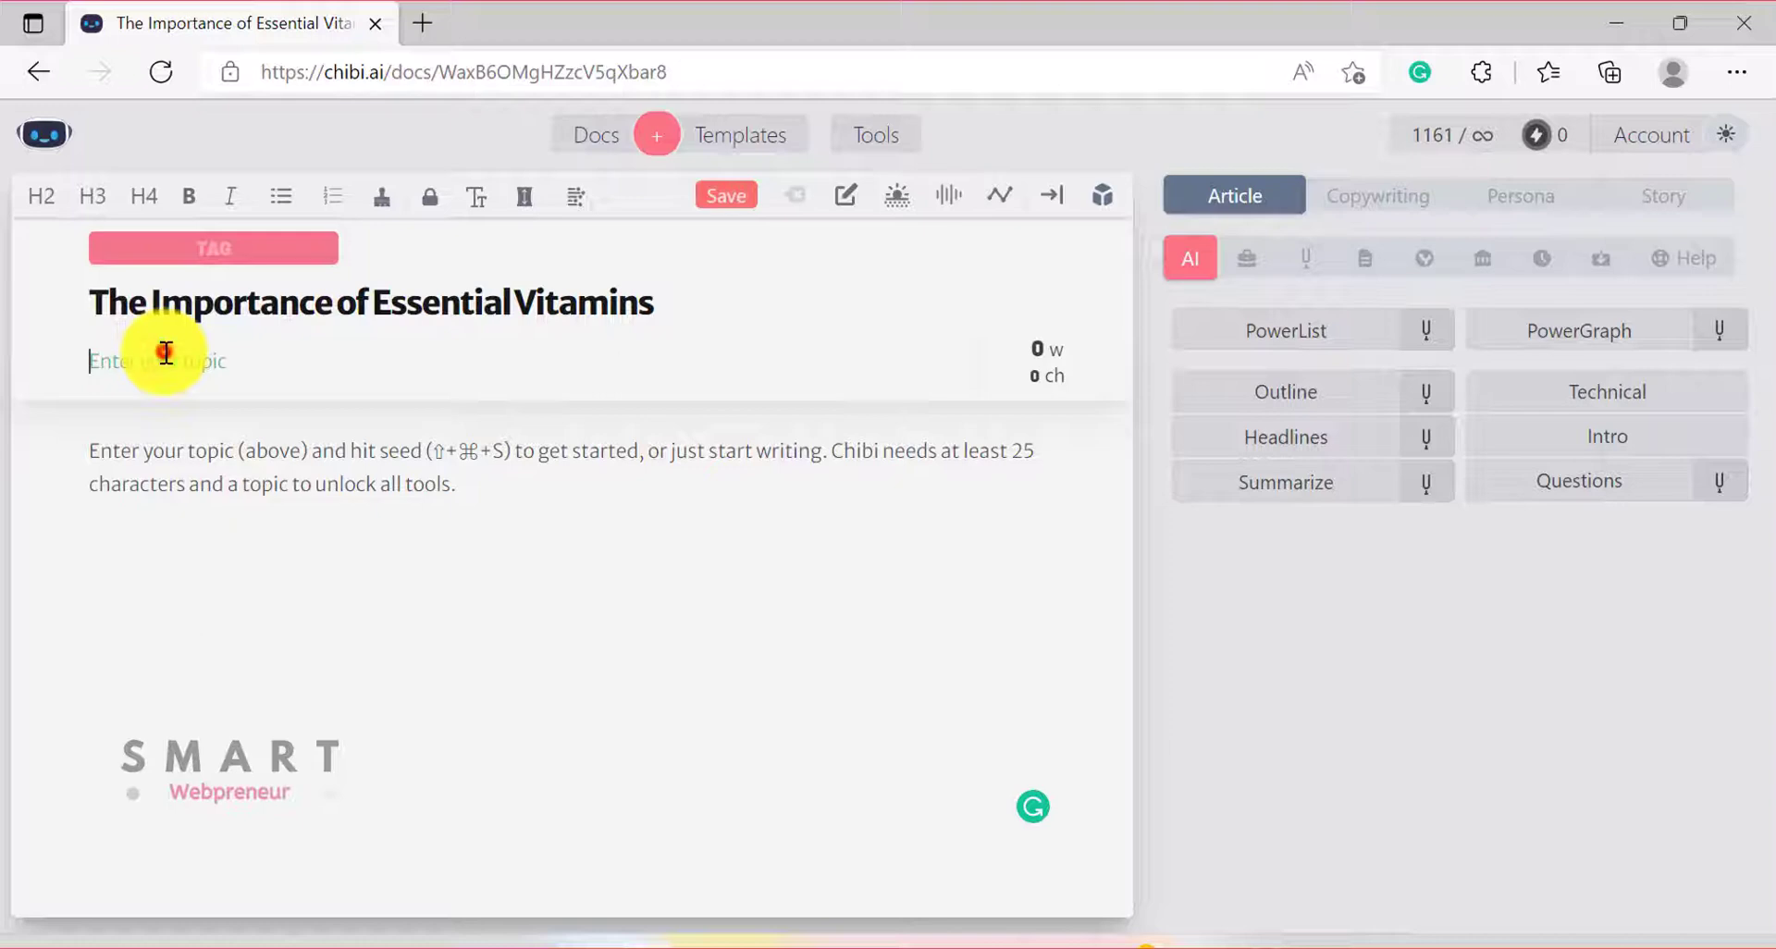
type("Wiit")
type("e about ")
type("essential vi")
type("tamins")
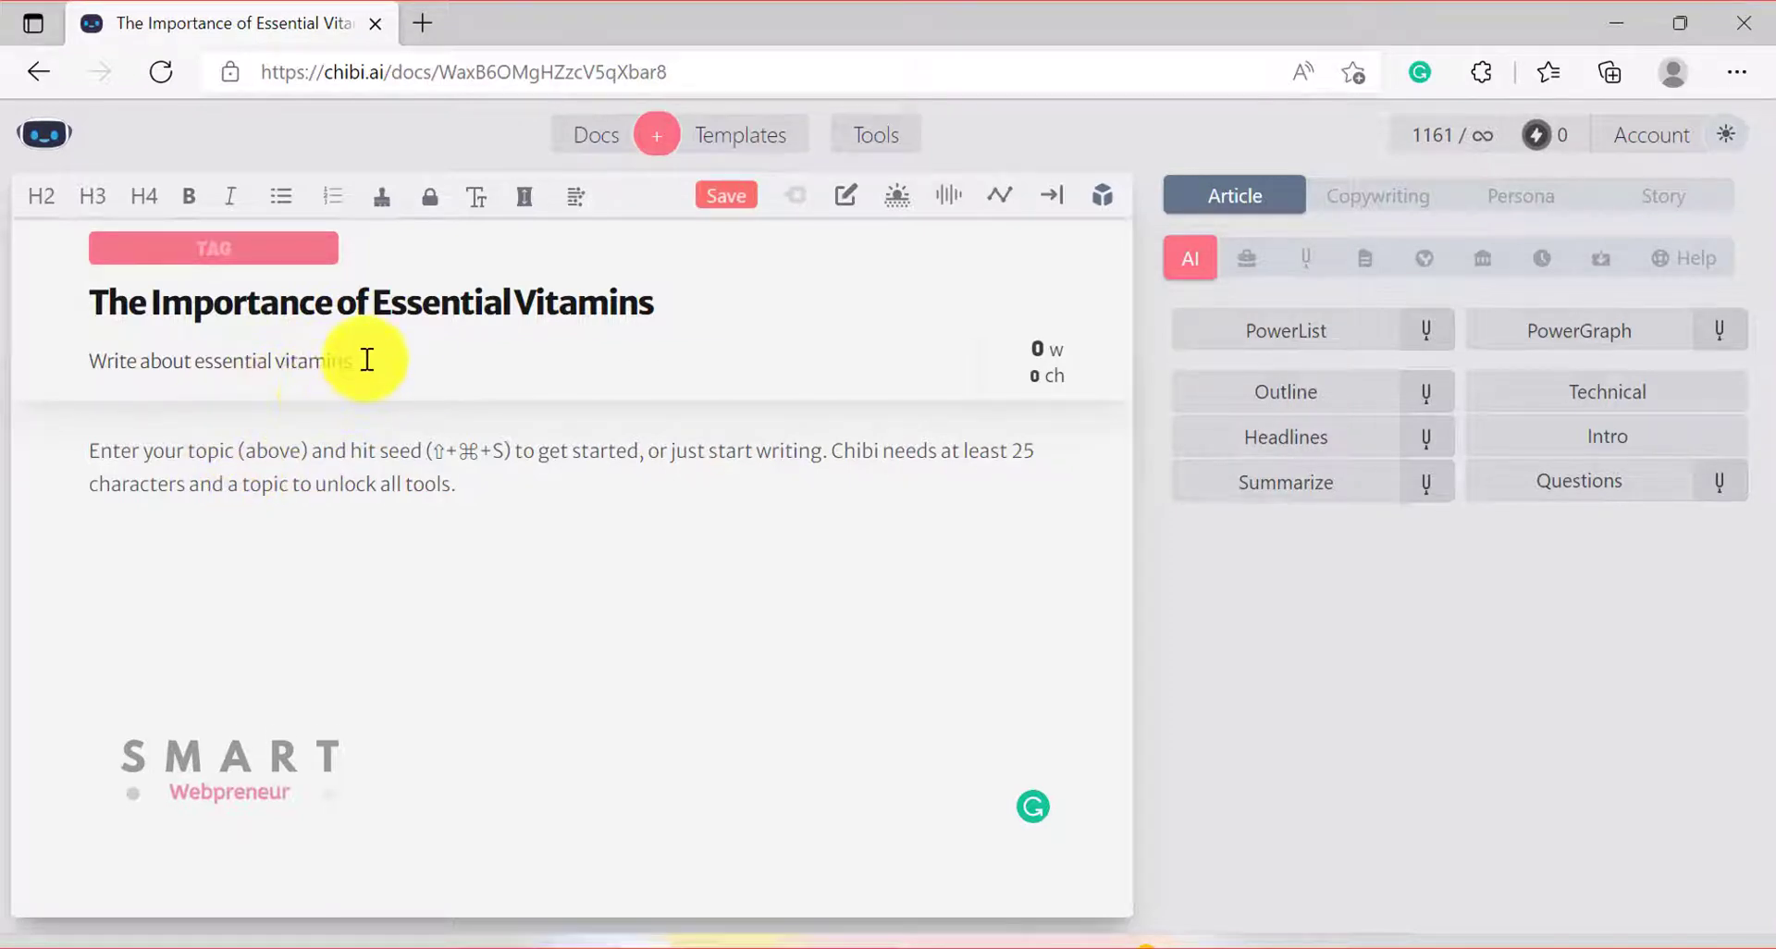
left_click_drag(364, 352, 93, 350)
key("shift+ctrl+s")
- Finish the line 'vitamins are important', let the AI extend it, then delete the generated paragraph
type("tamins are important")
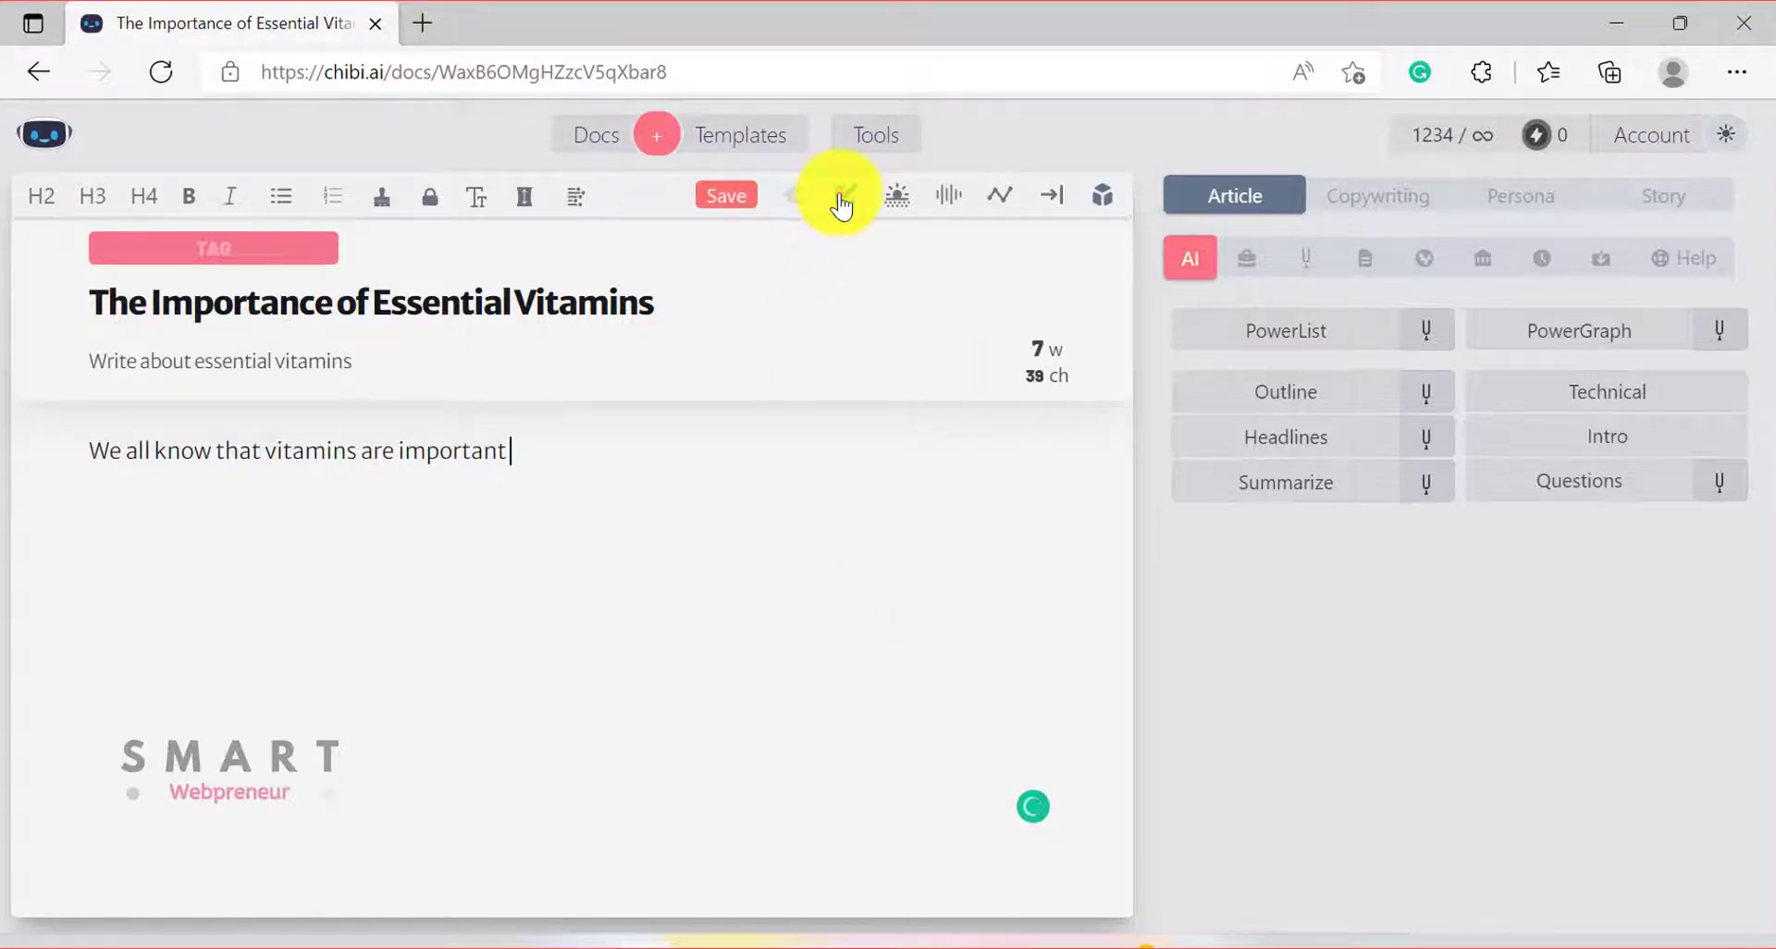
left_click(844, 197)
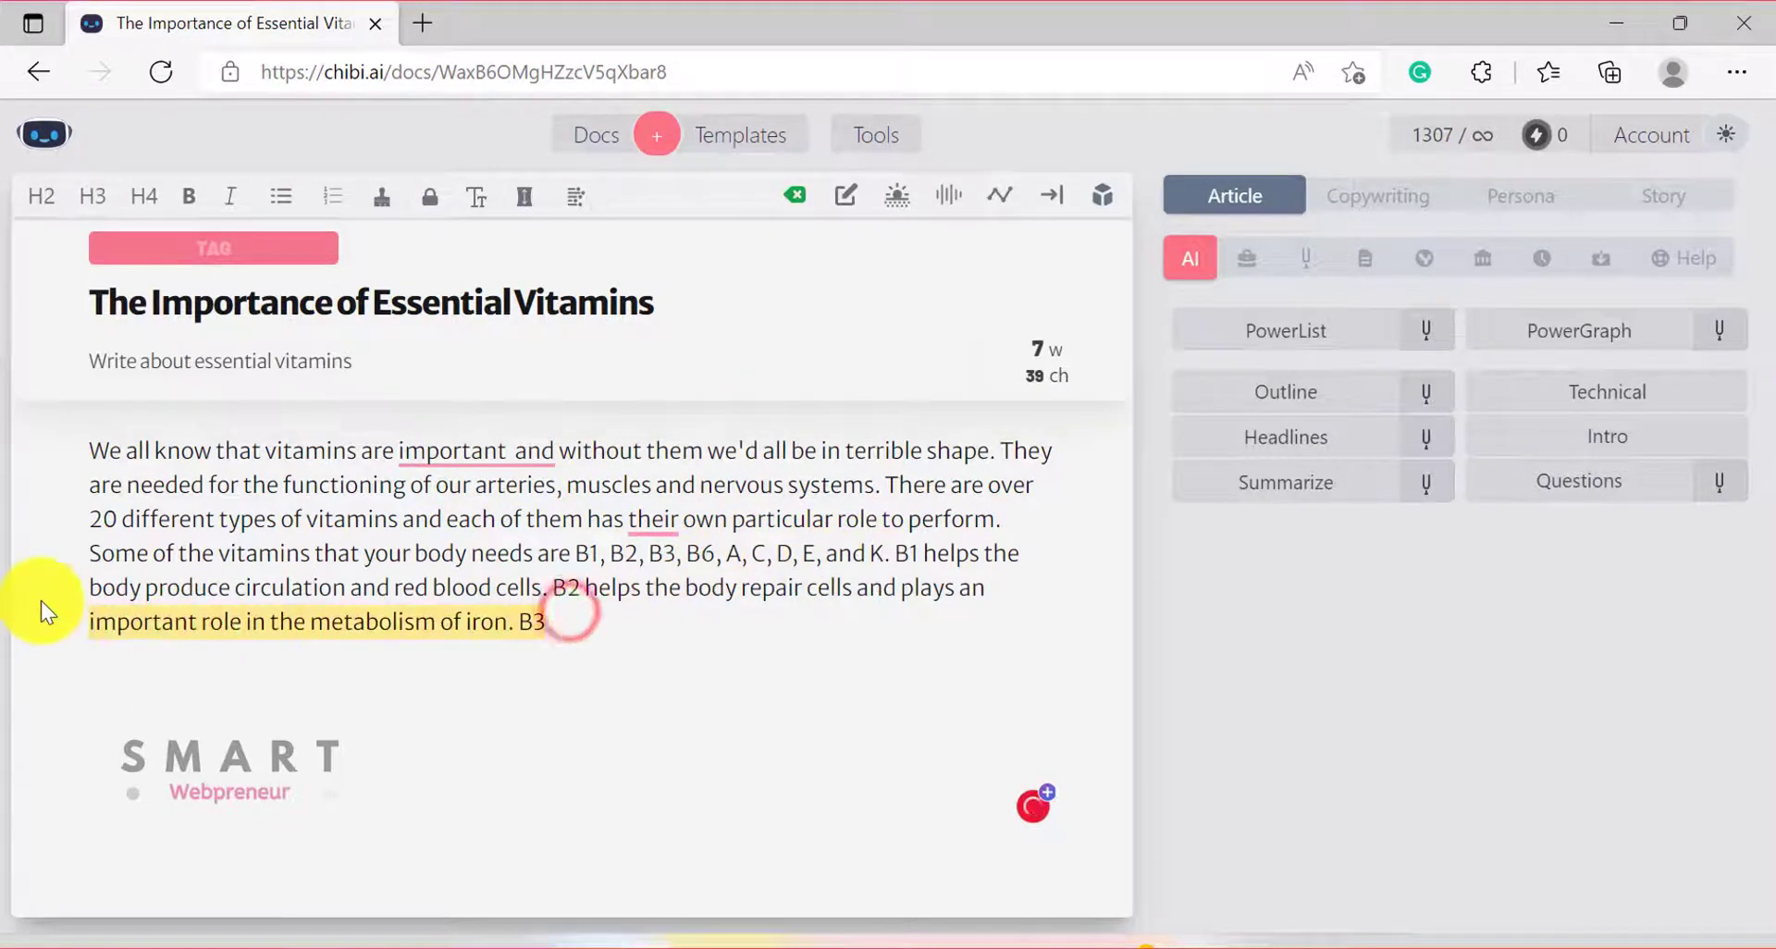
left_click_drag(41, 580, 50, 442)
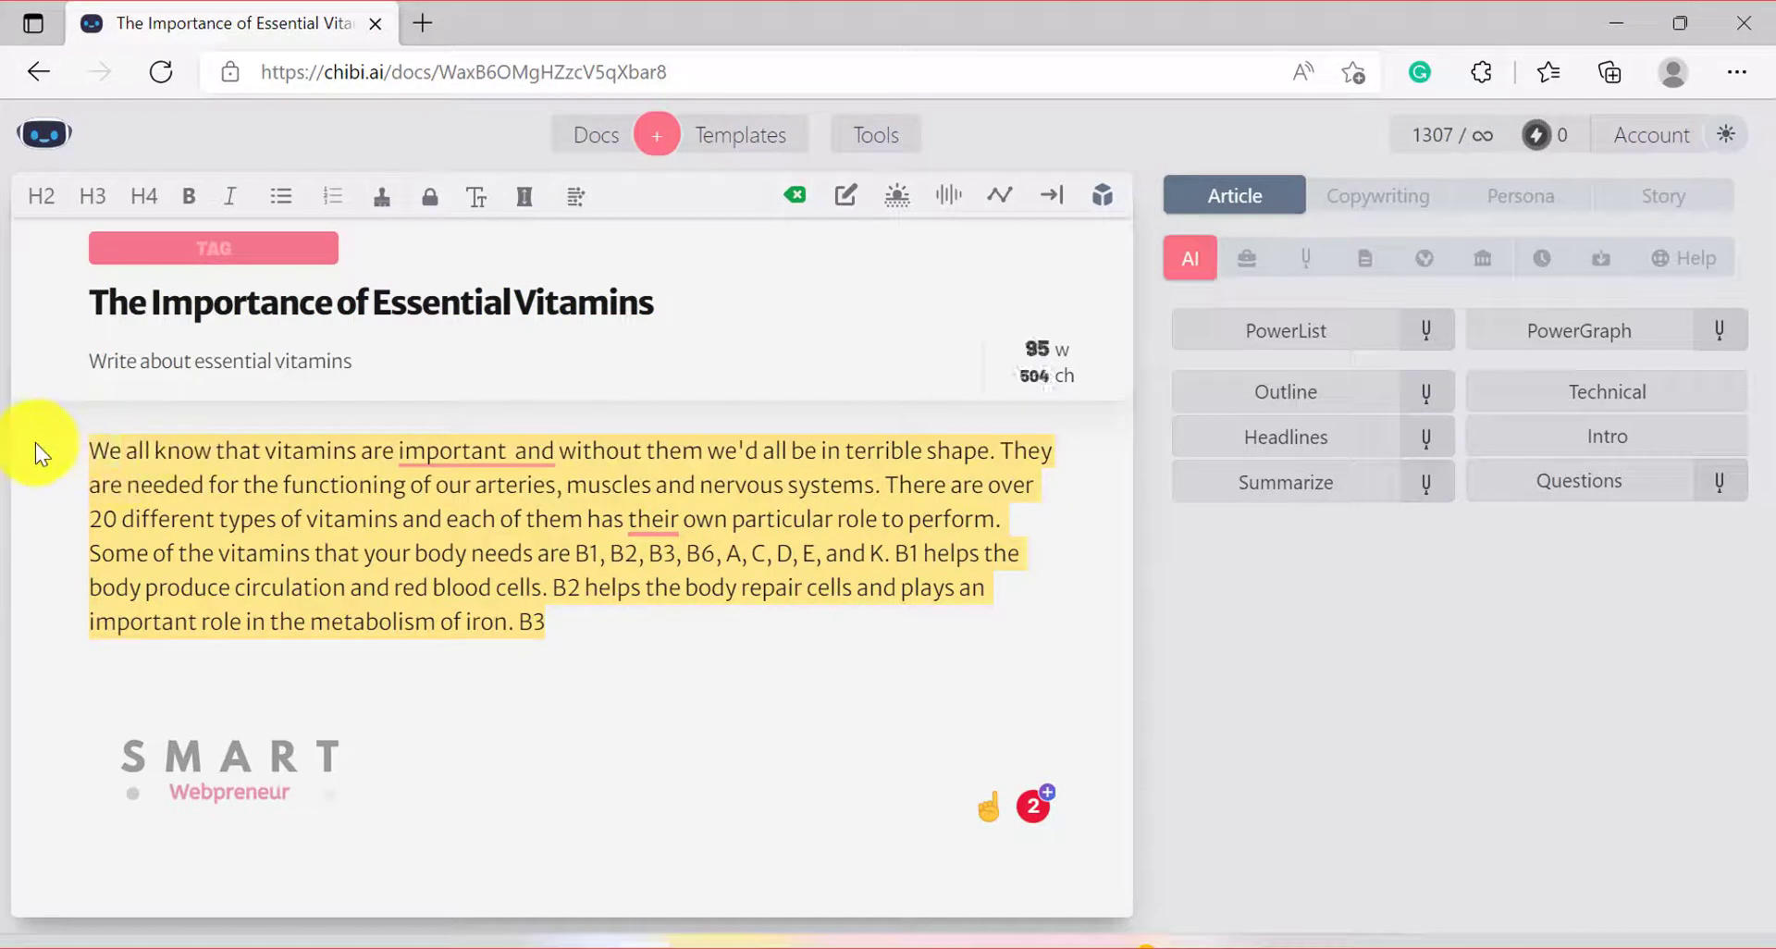
key("Delete")
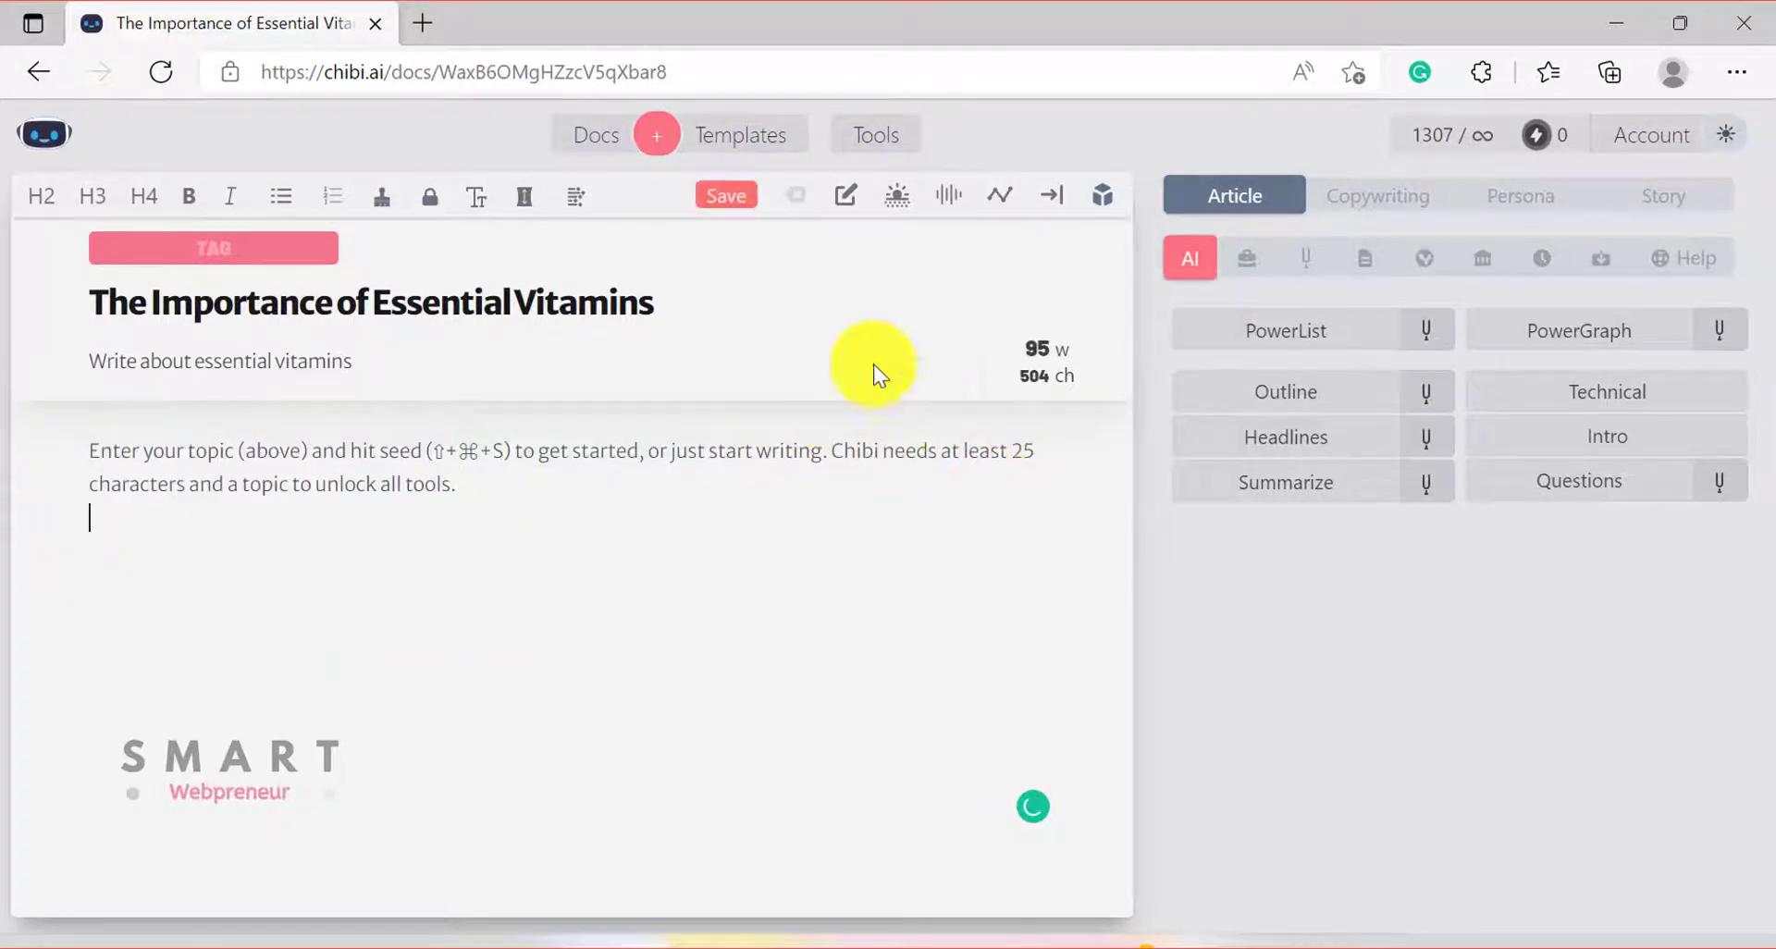
- Generate an AI intro, then add an AI-written vitamin deficiency paragraph below it, reaching 102 words
left_click(897, 199)
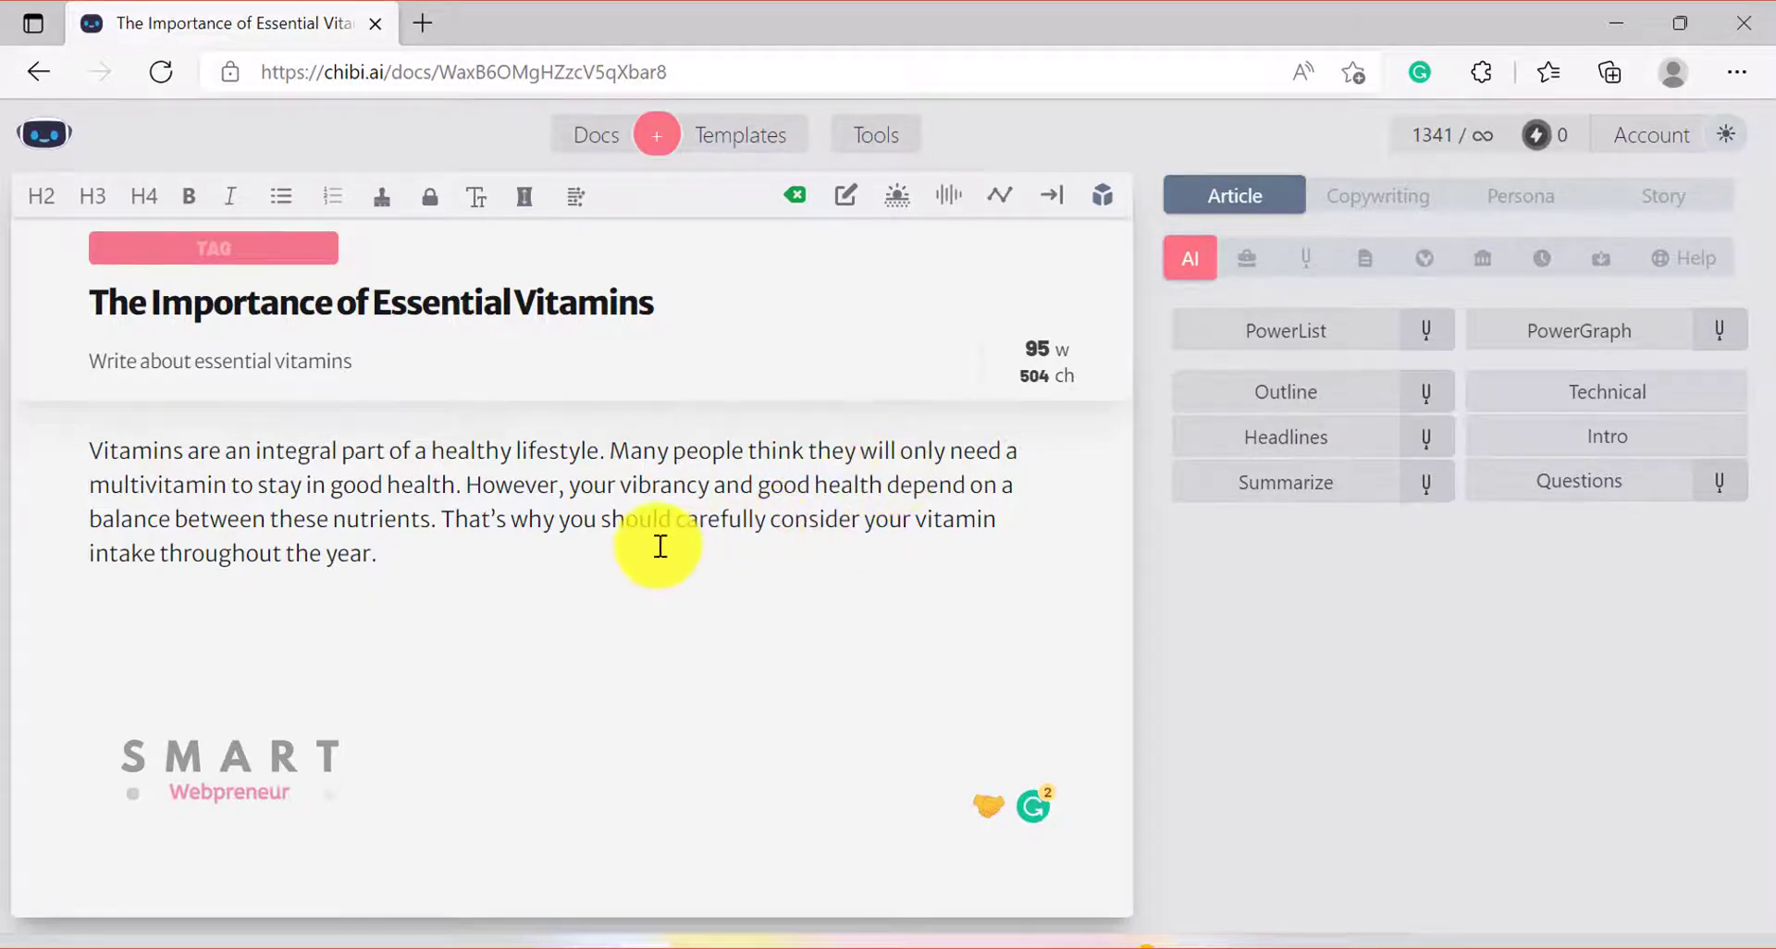
key("Return")
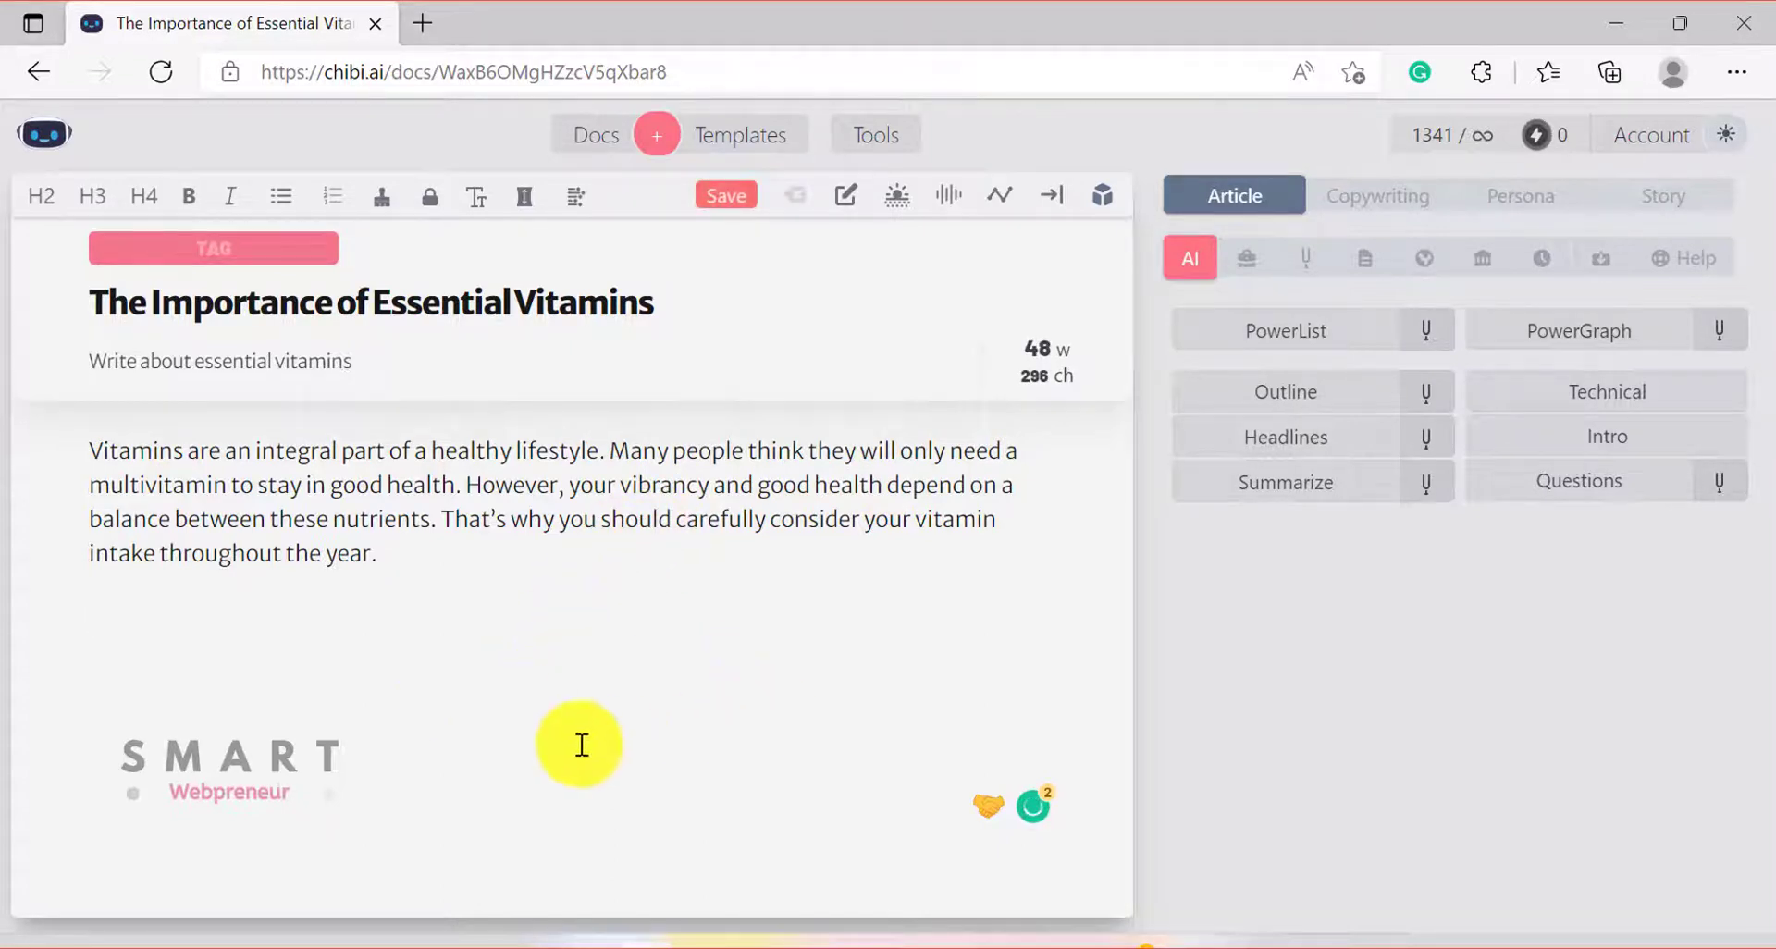
left_click(1642, 444)
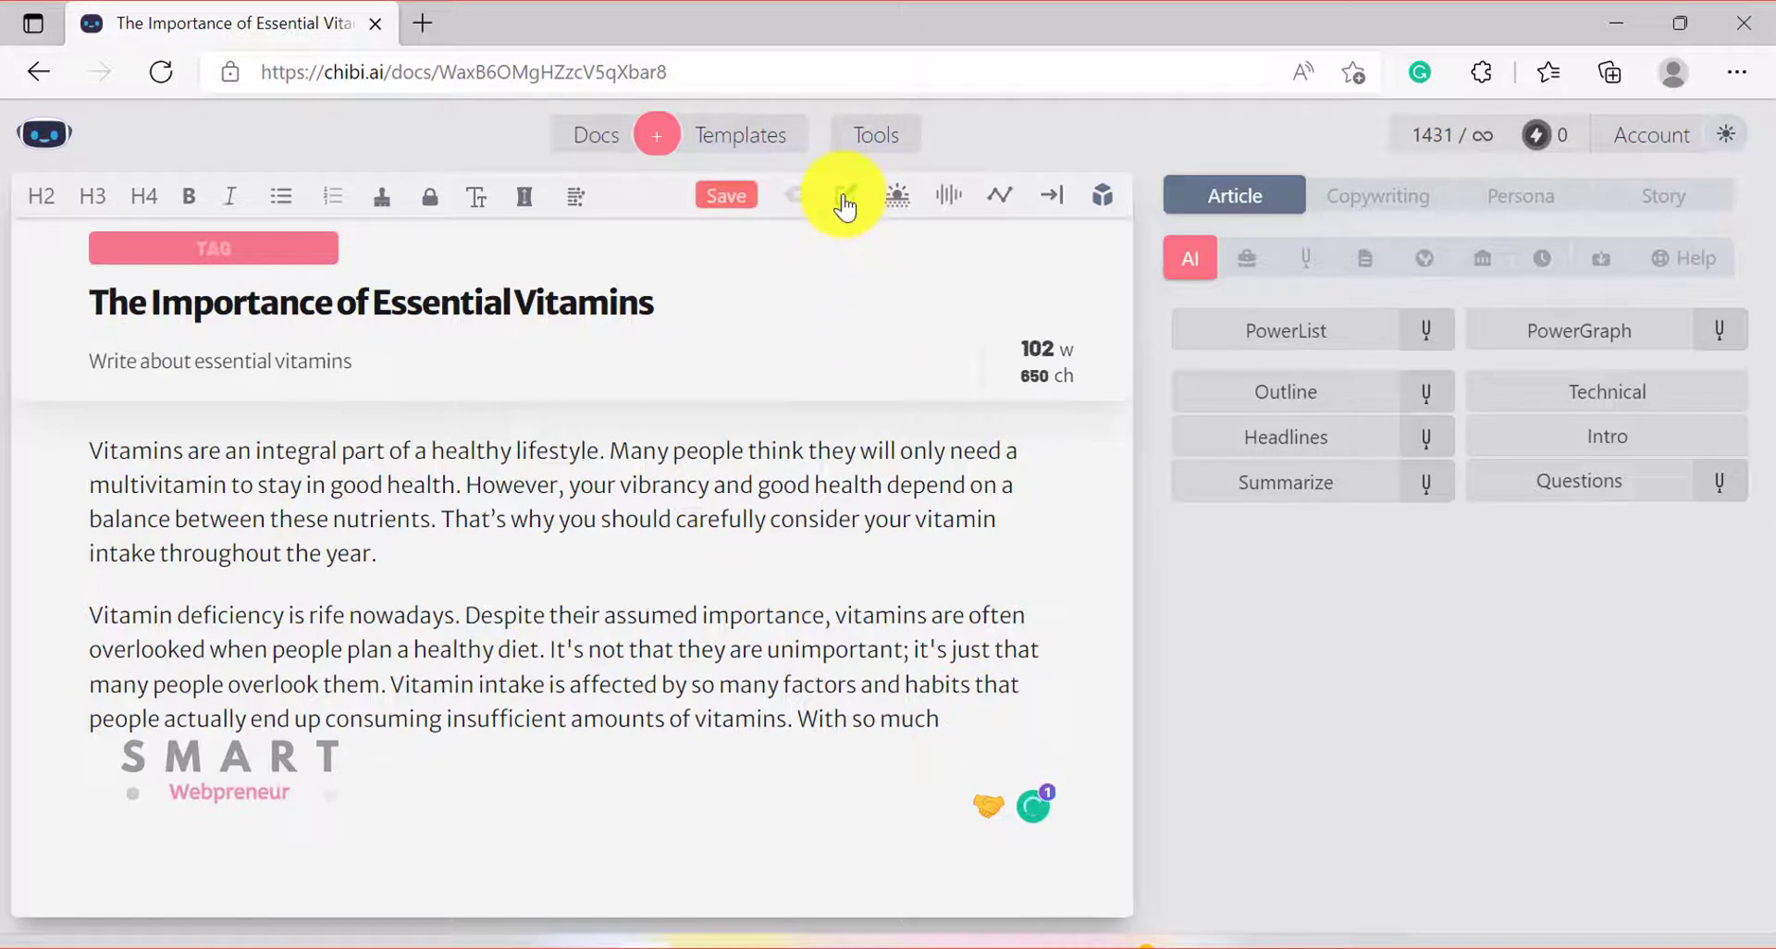
- Add two AI paragraphs on vitamin-enriched water and begin the line 'What Are Essential Vitamins?'
left_click(958, 211)
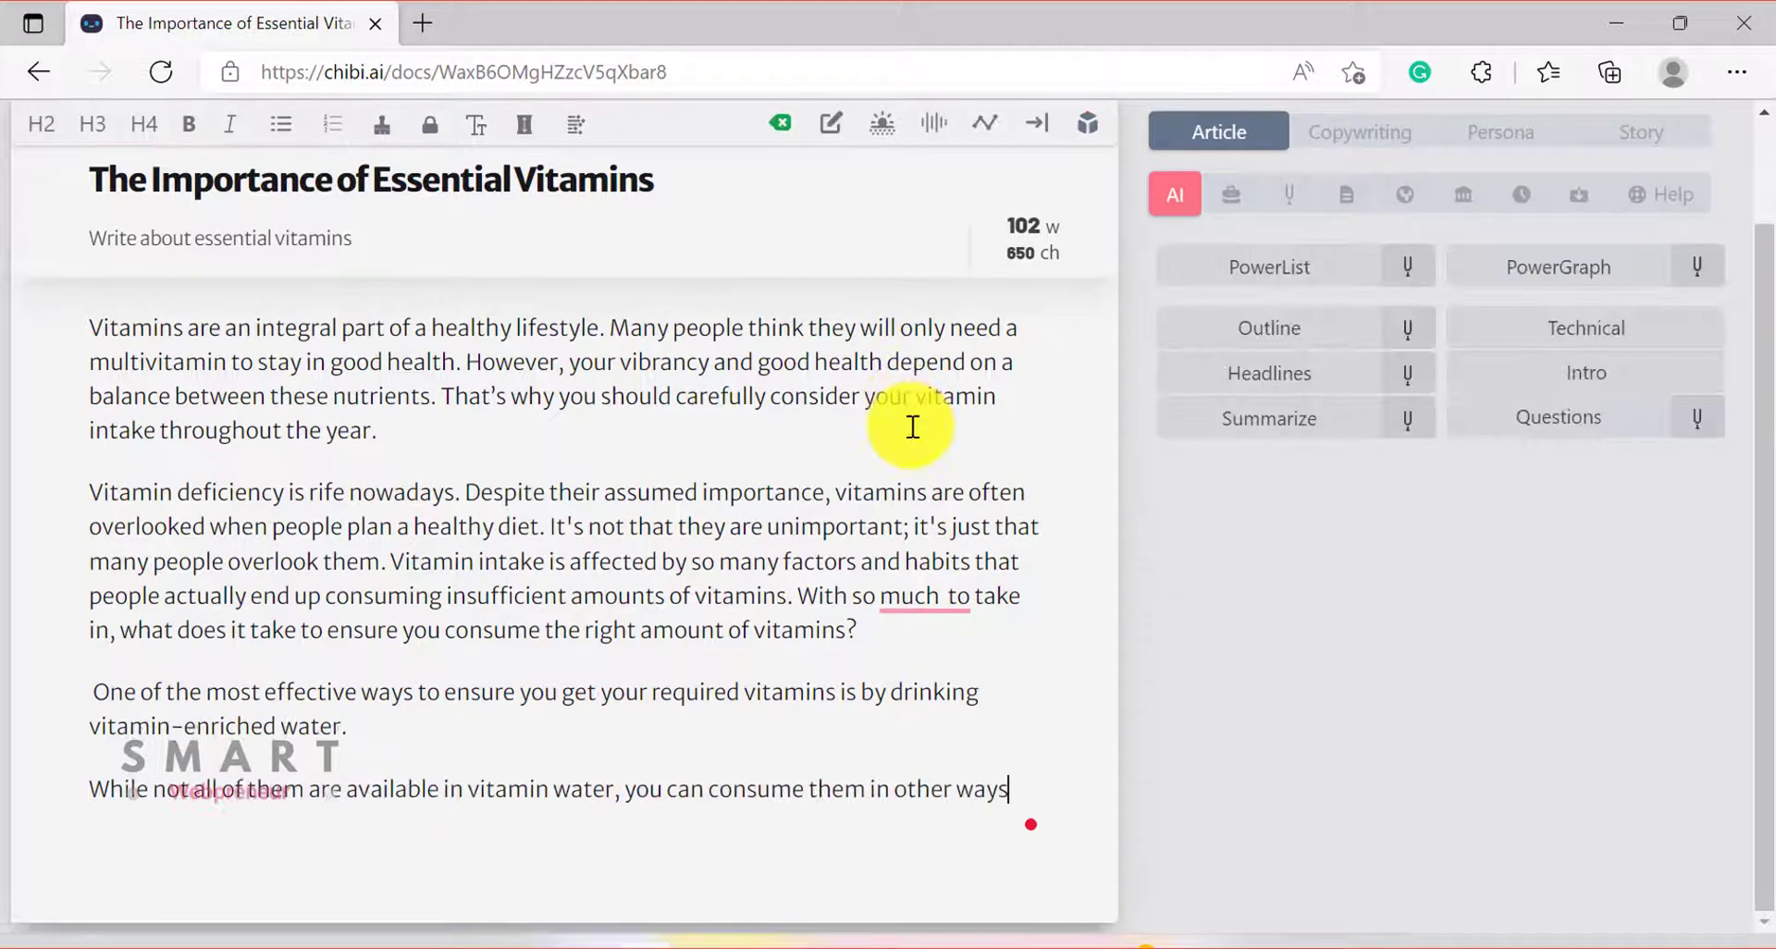
left_click(926, 135)
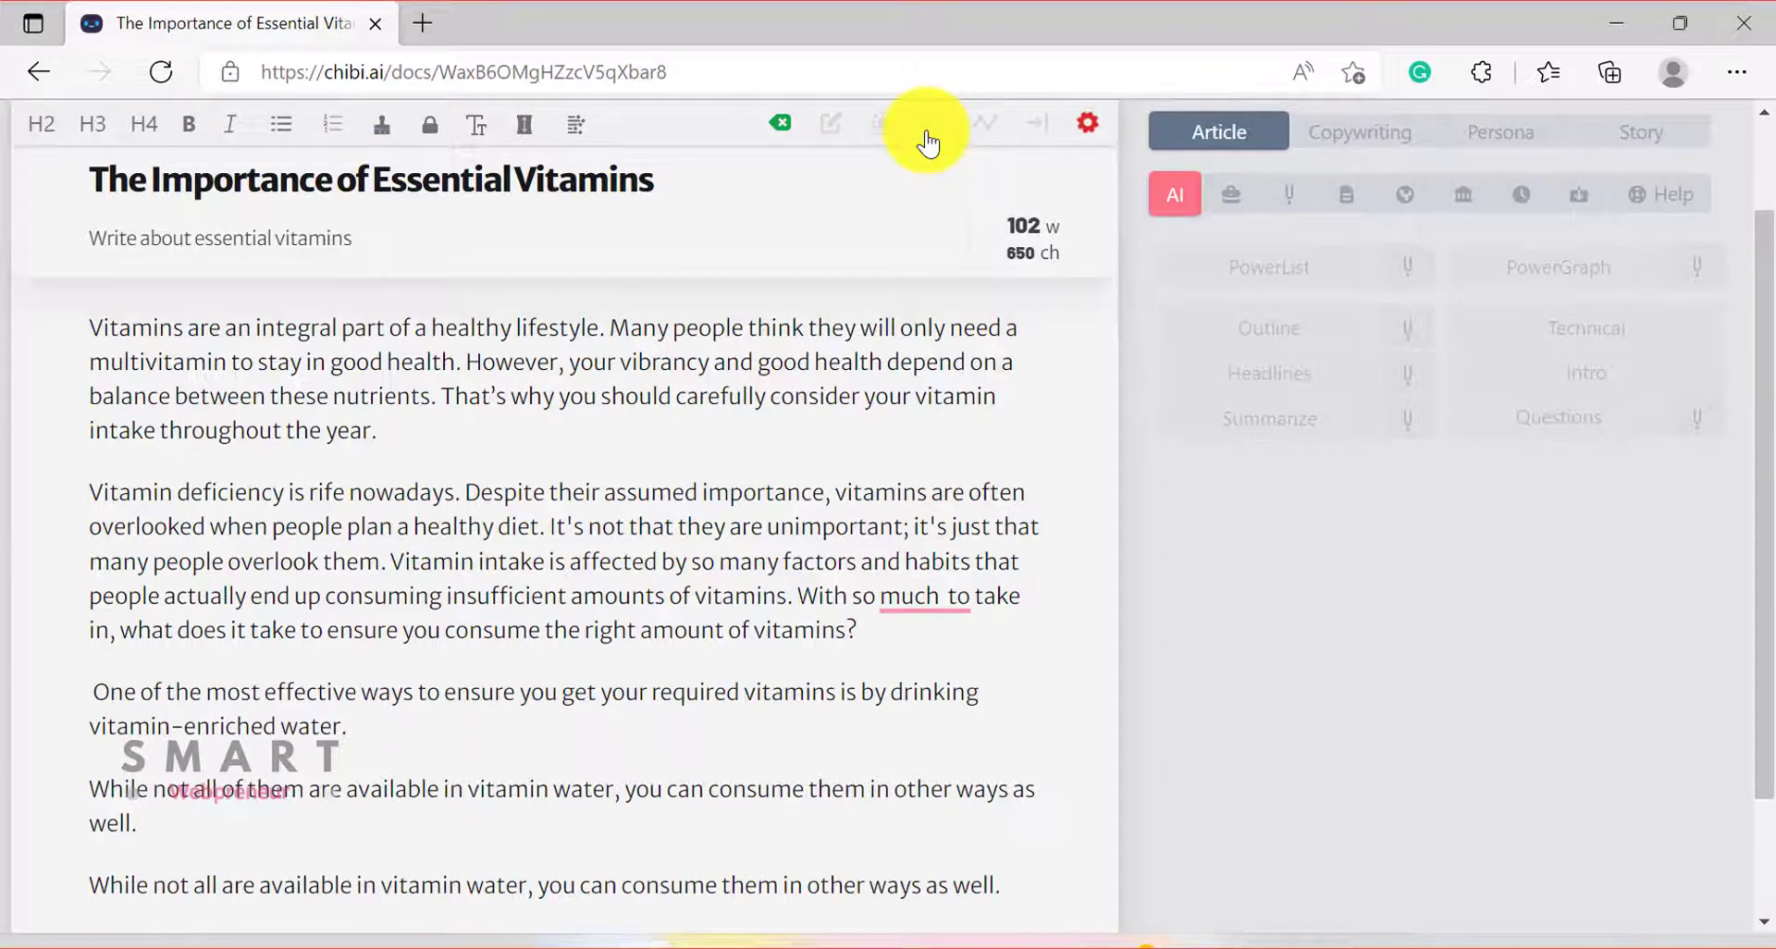
type("What Are E")
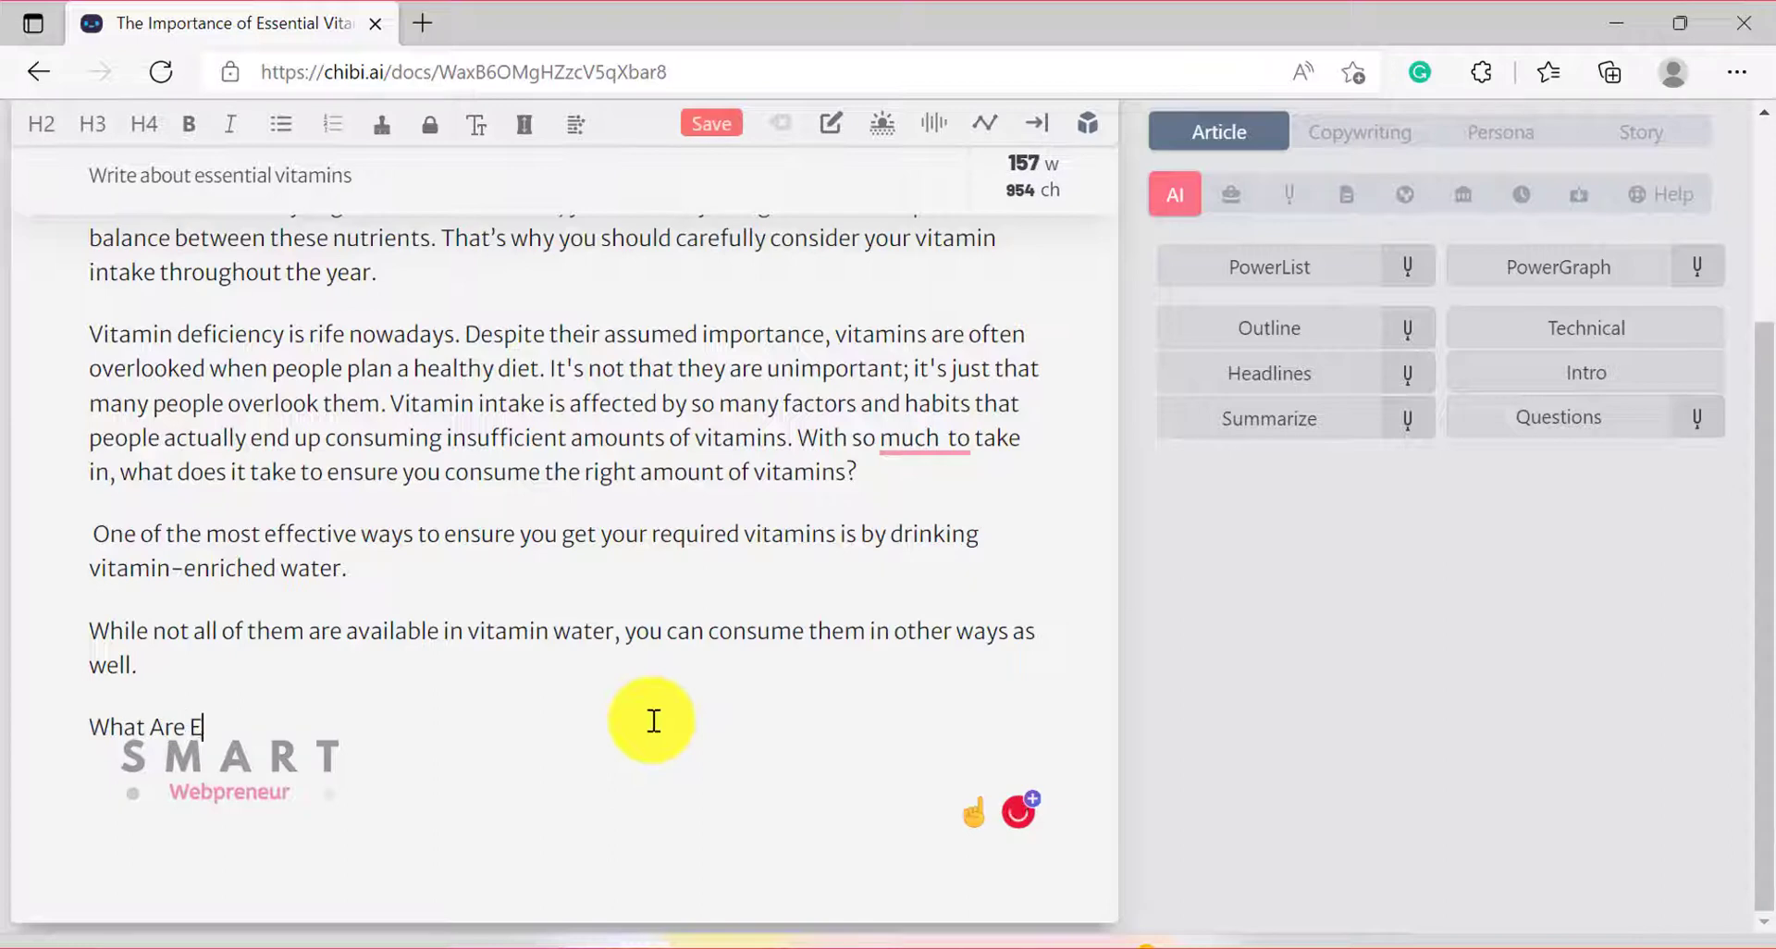
type("ssential Vitamins?")
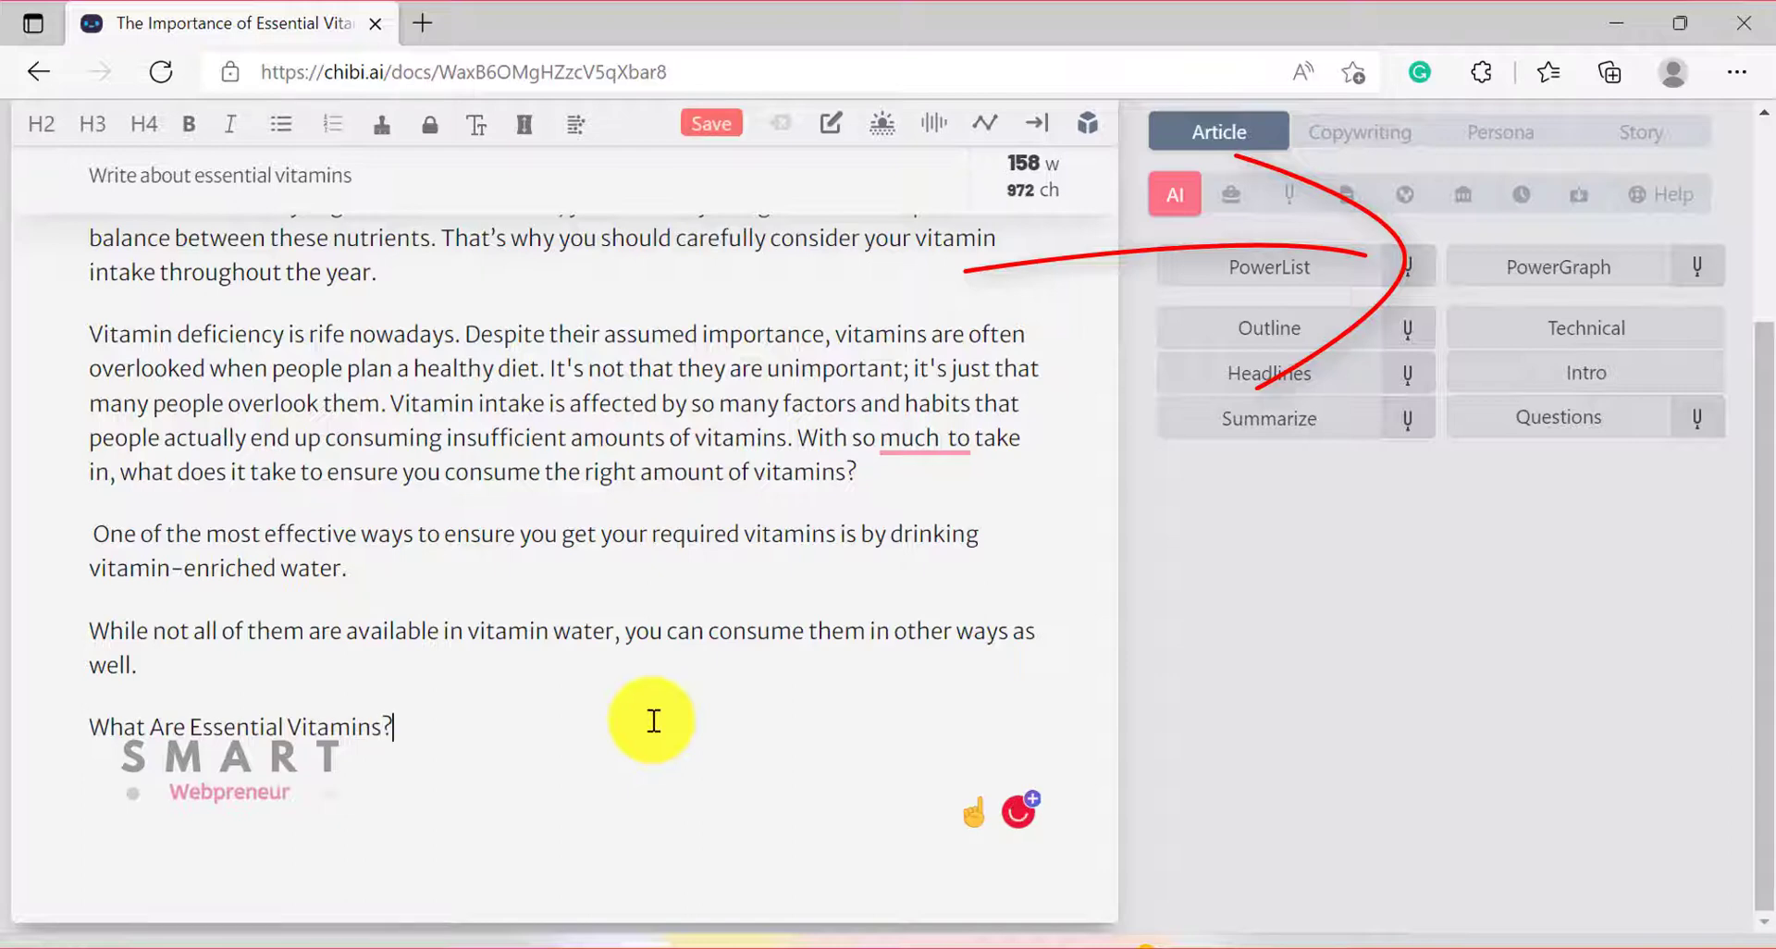
- Make 'What Are Essential Vitamins?' an H2 heading with an AI-written paragraph beneath it
triple_click(346, 726)
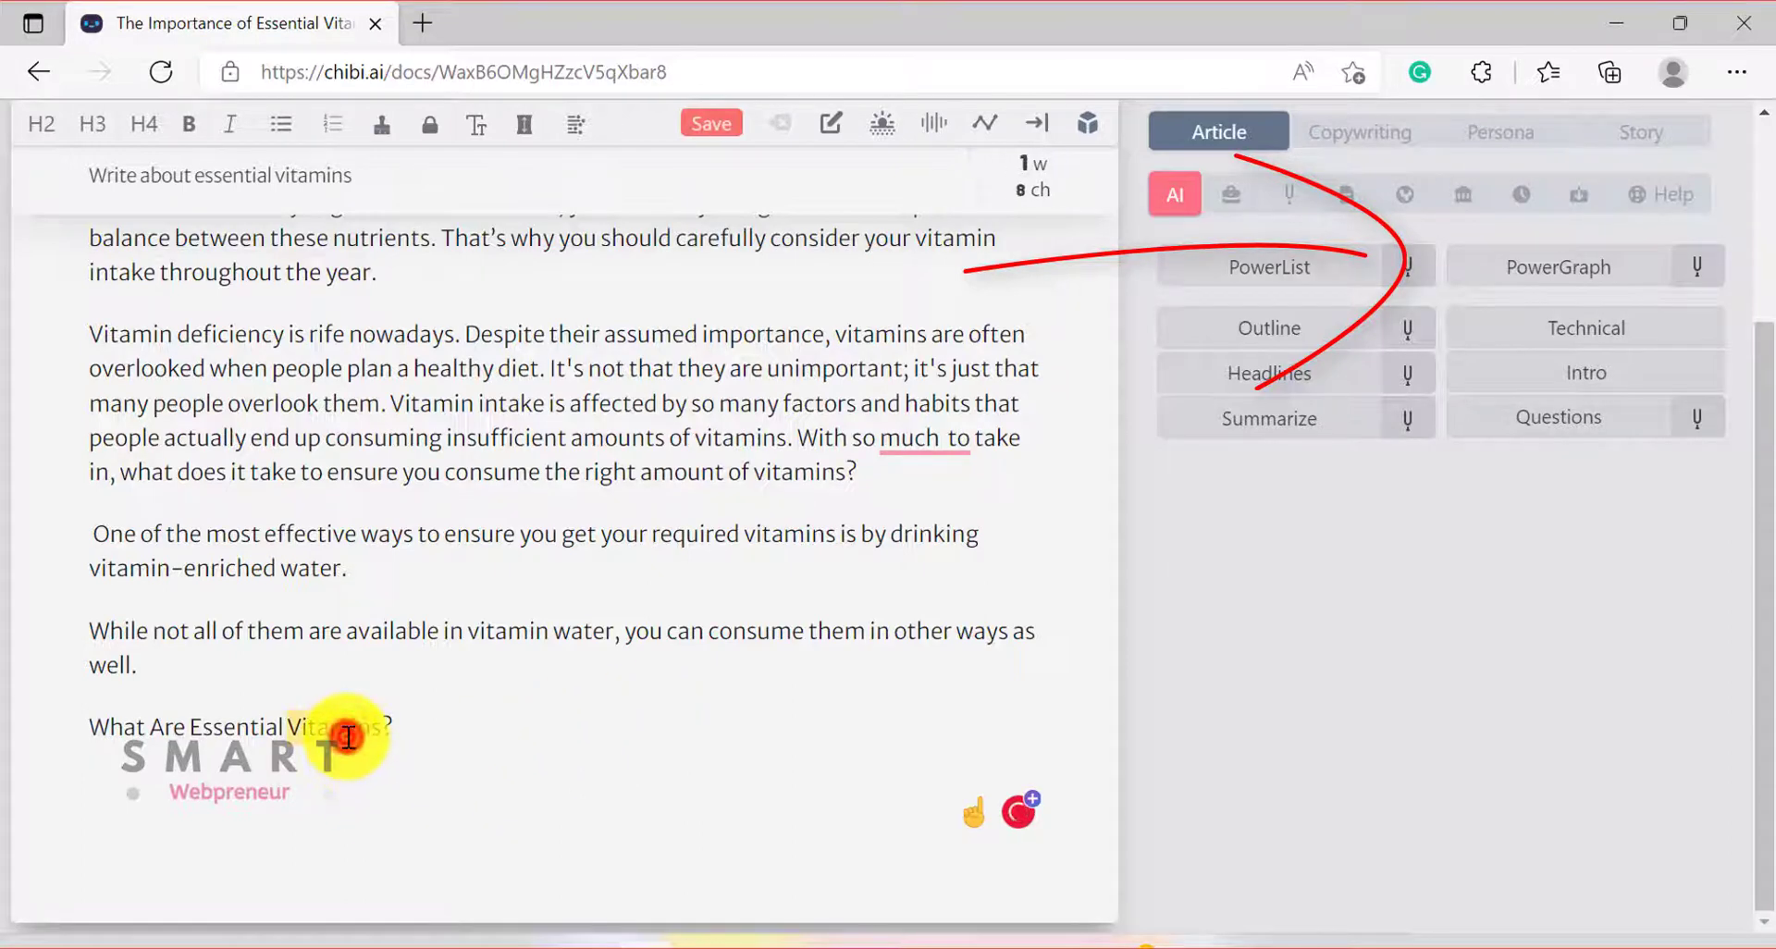
left_click(48, 129)
left_click(131, 815)
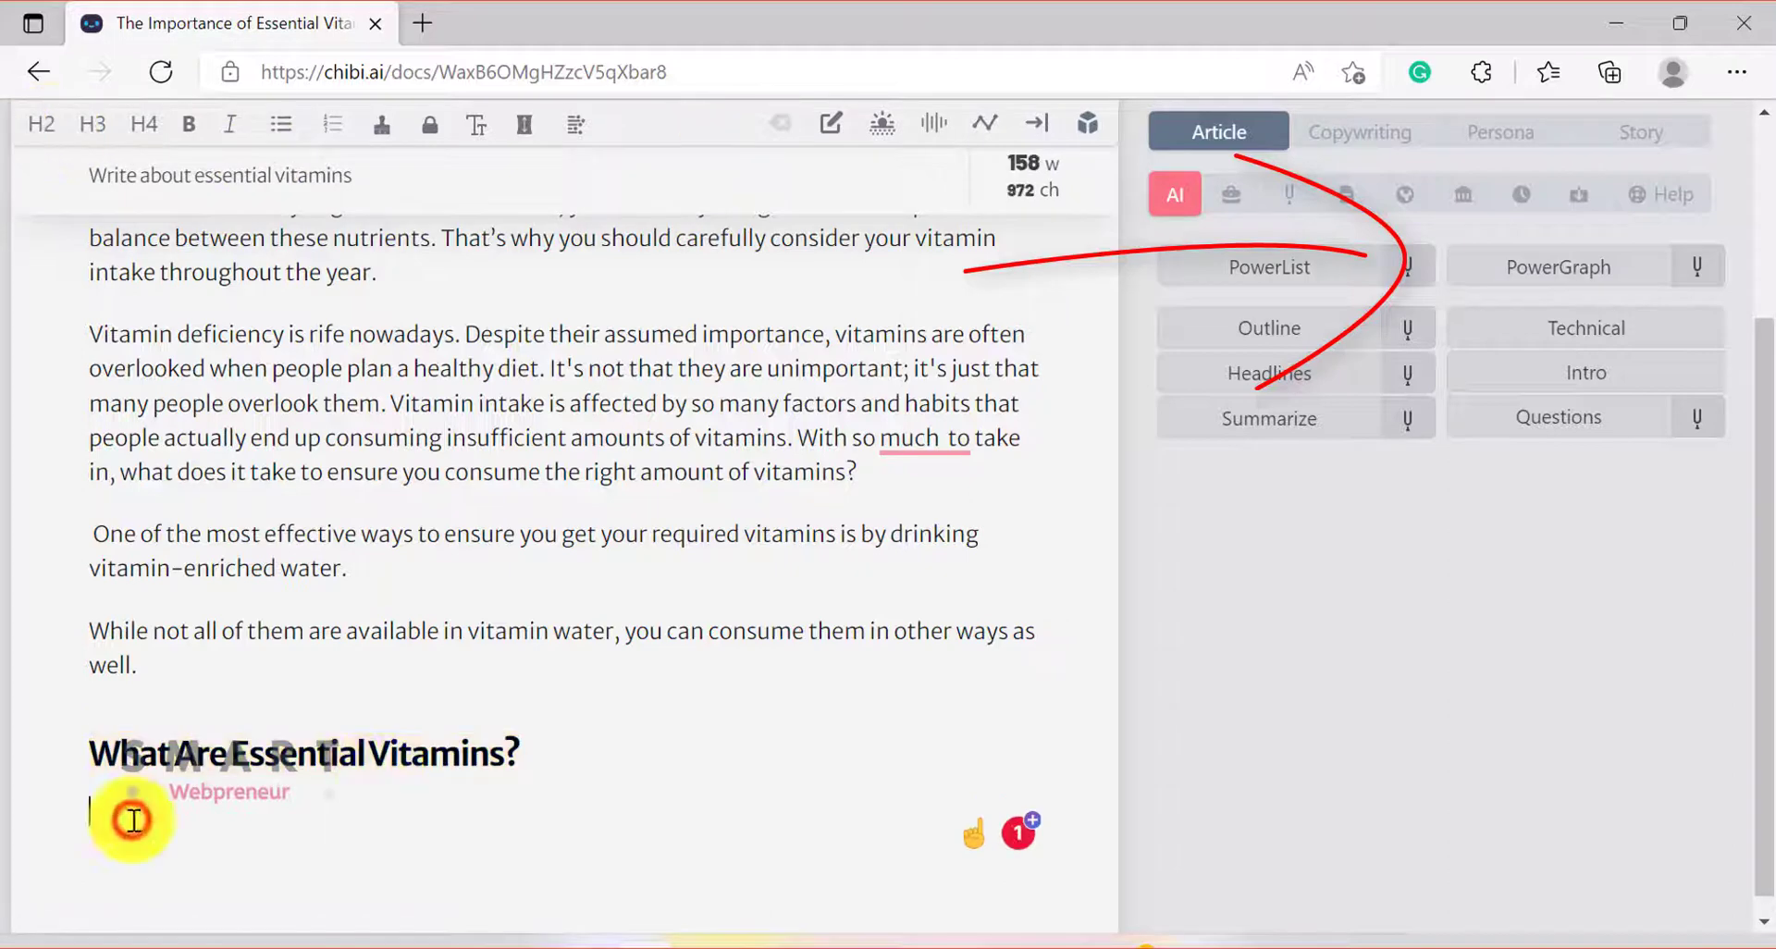
left_click(1637, 268)
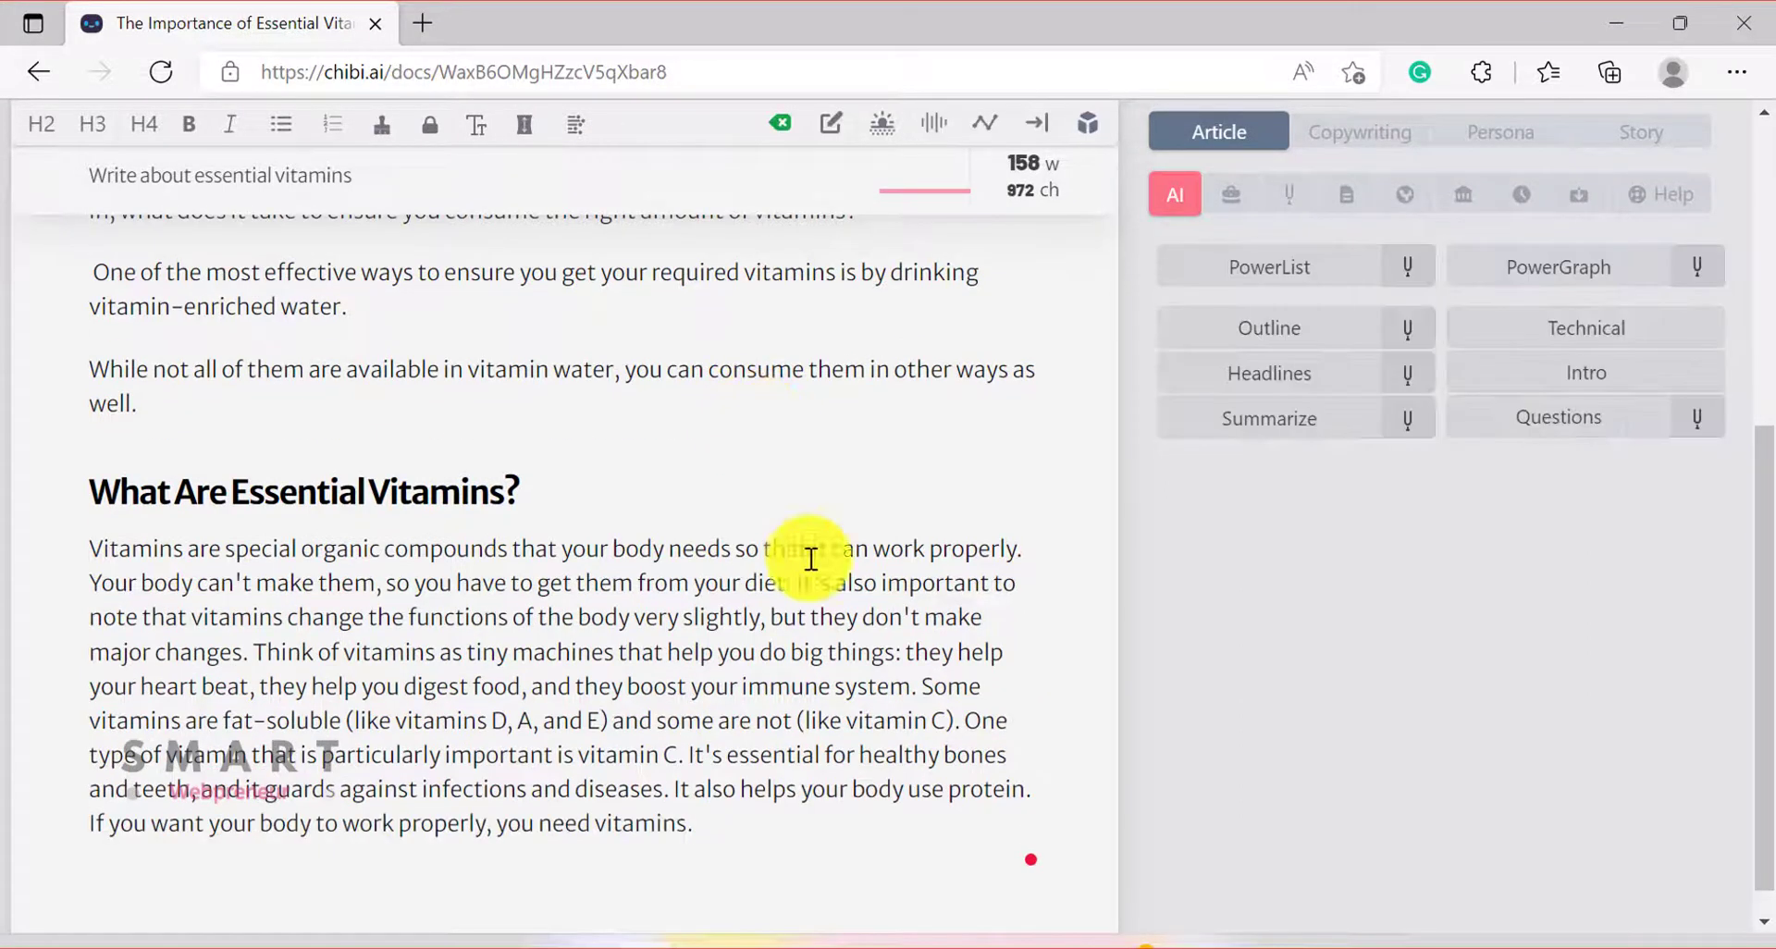
- Split off the 'Some vitamins' text and have the AI add bullet points, reaching 334 words
left_click(921, 690)
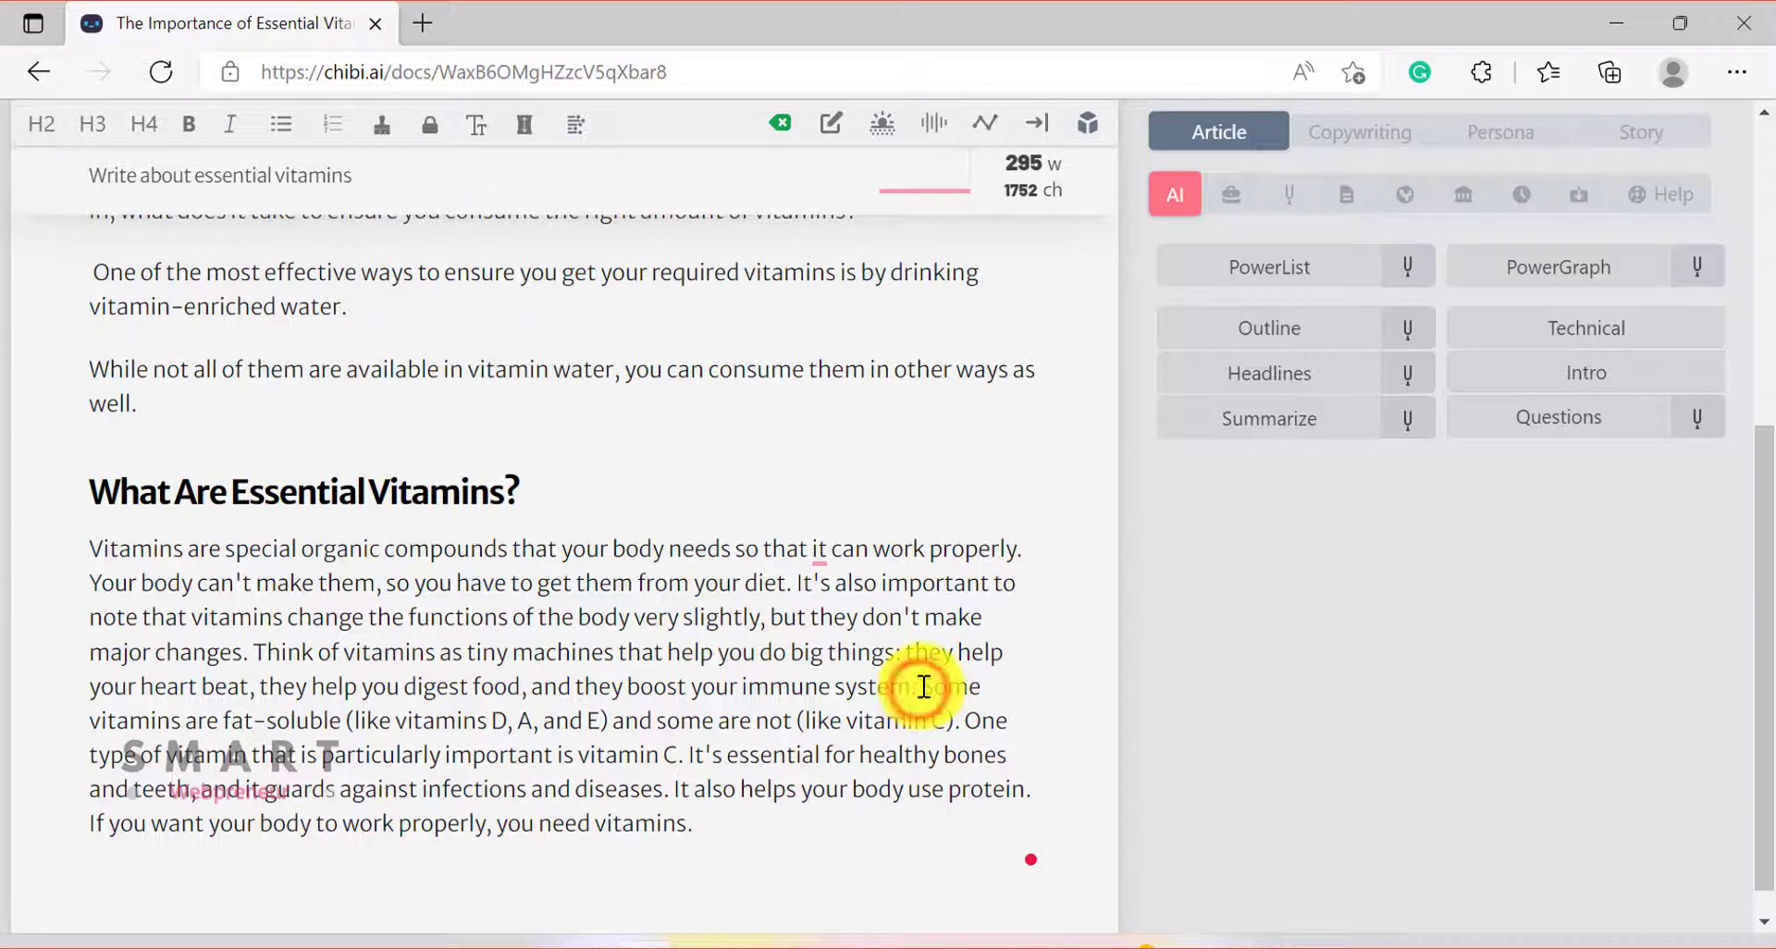
key("Return")
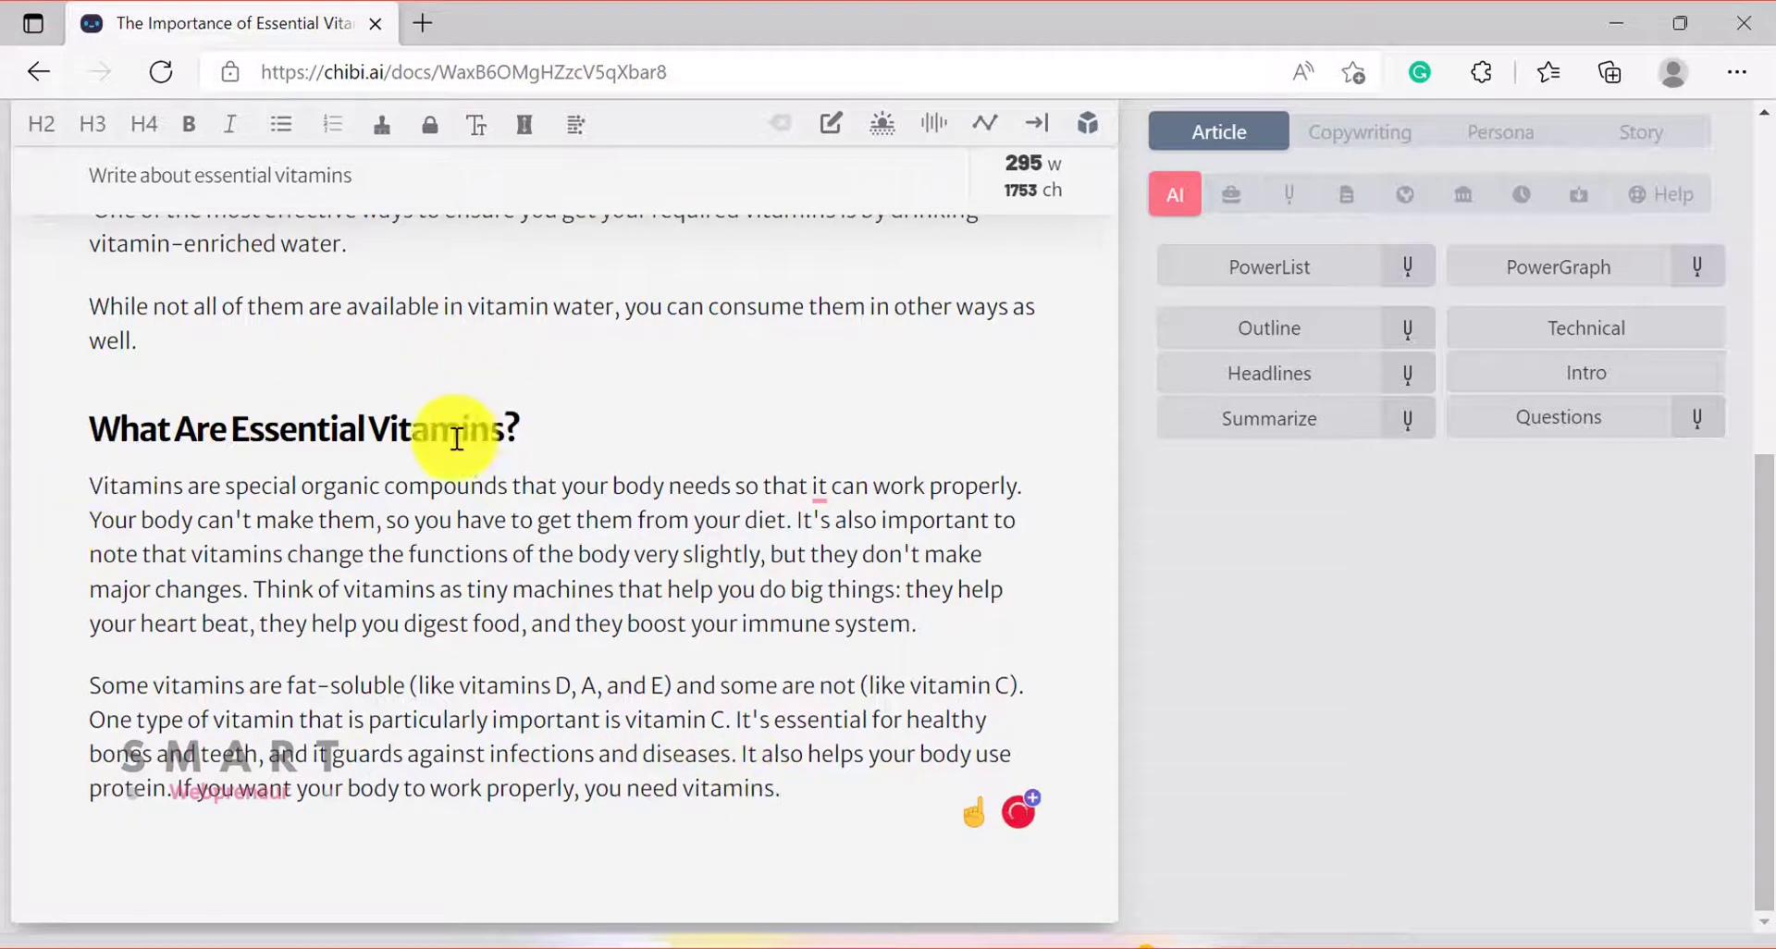
left_click(983, 130)
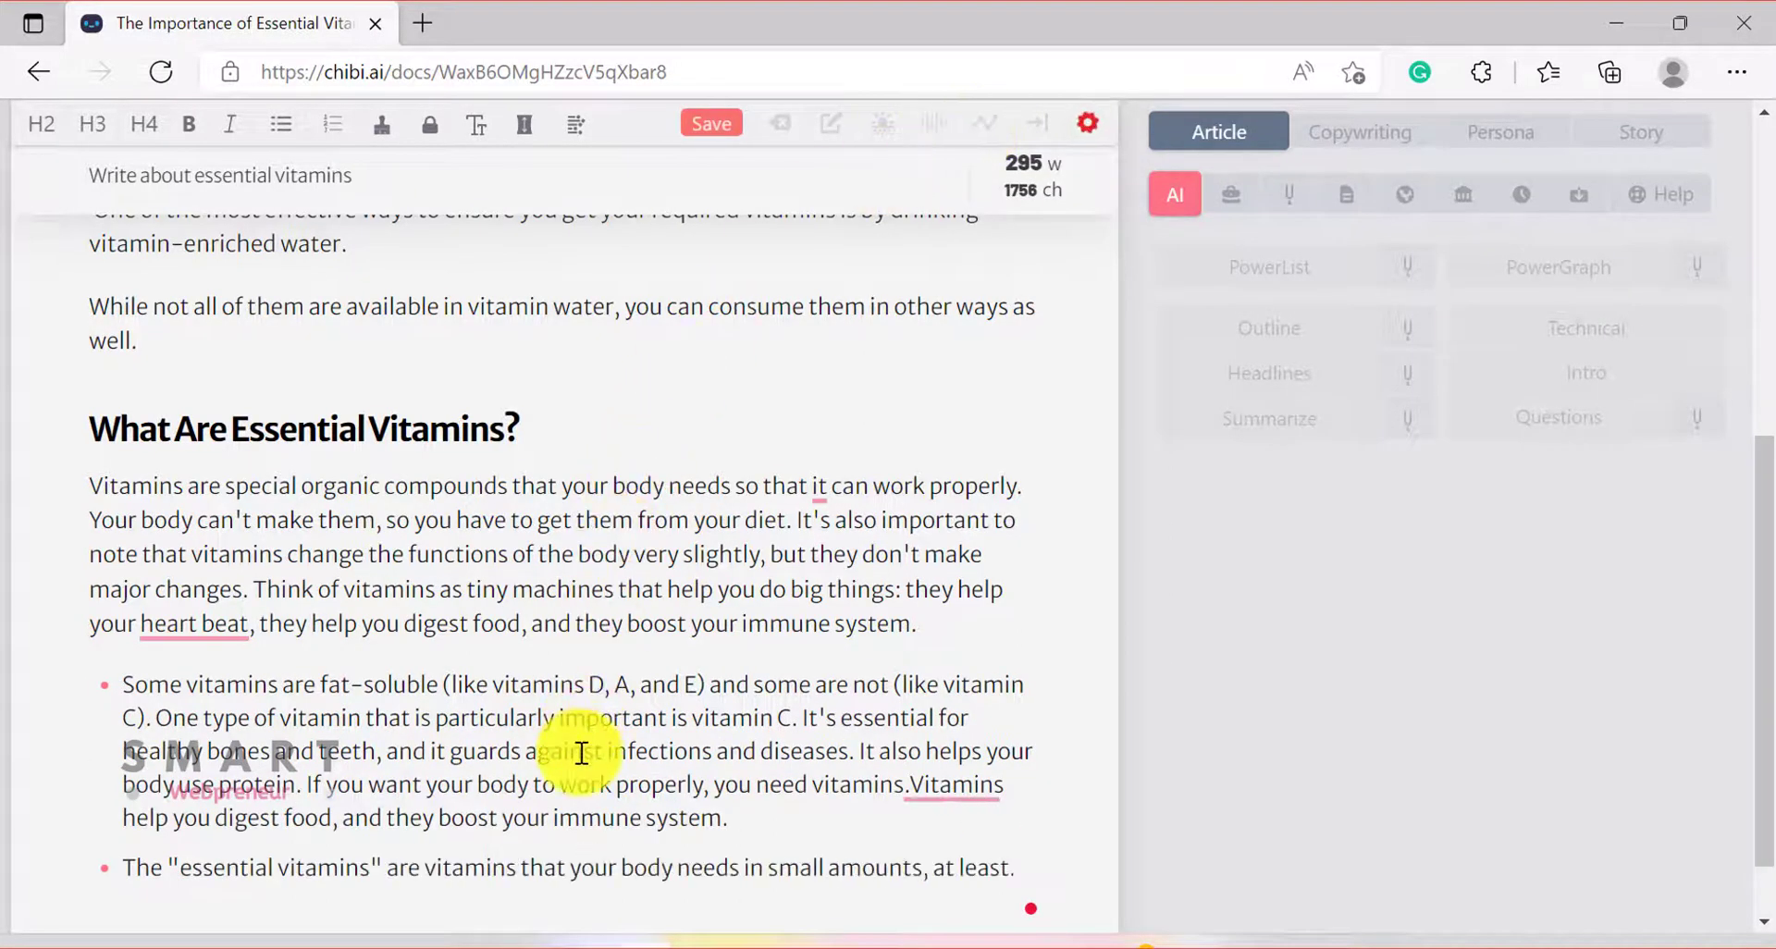
scroll(701, 638, "down", 1)
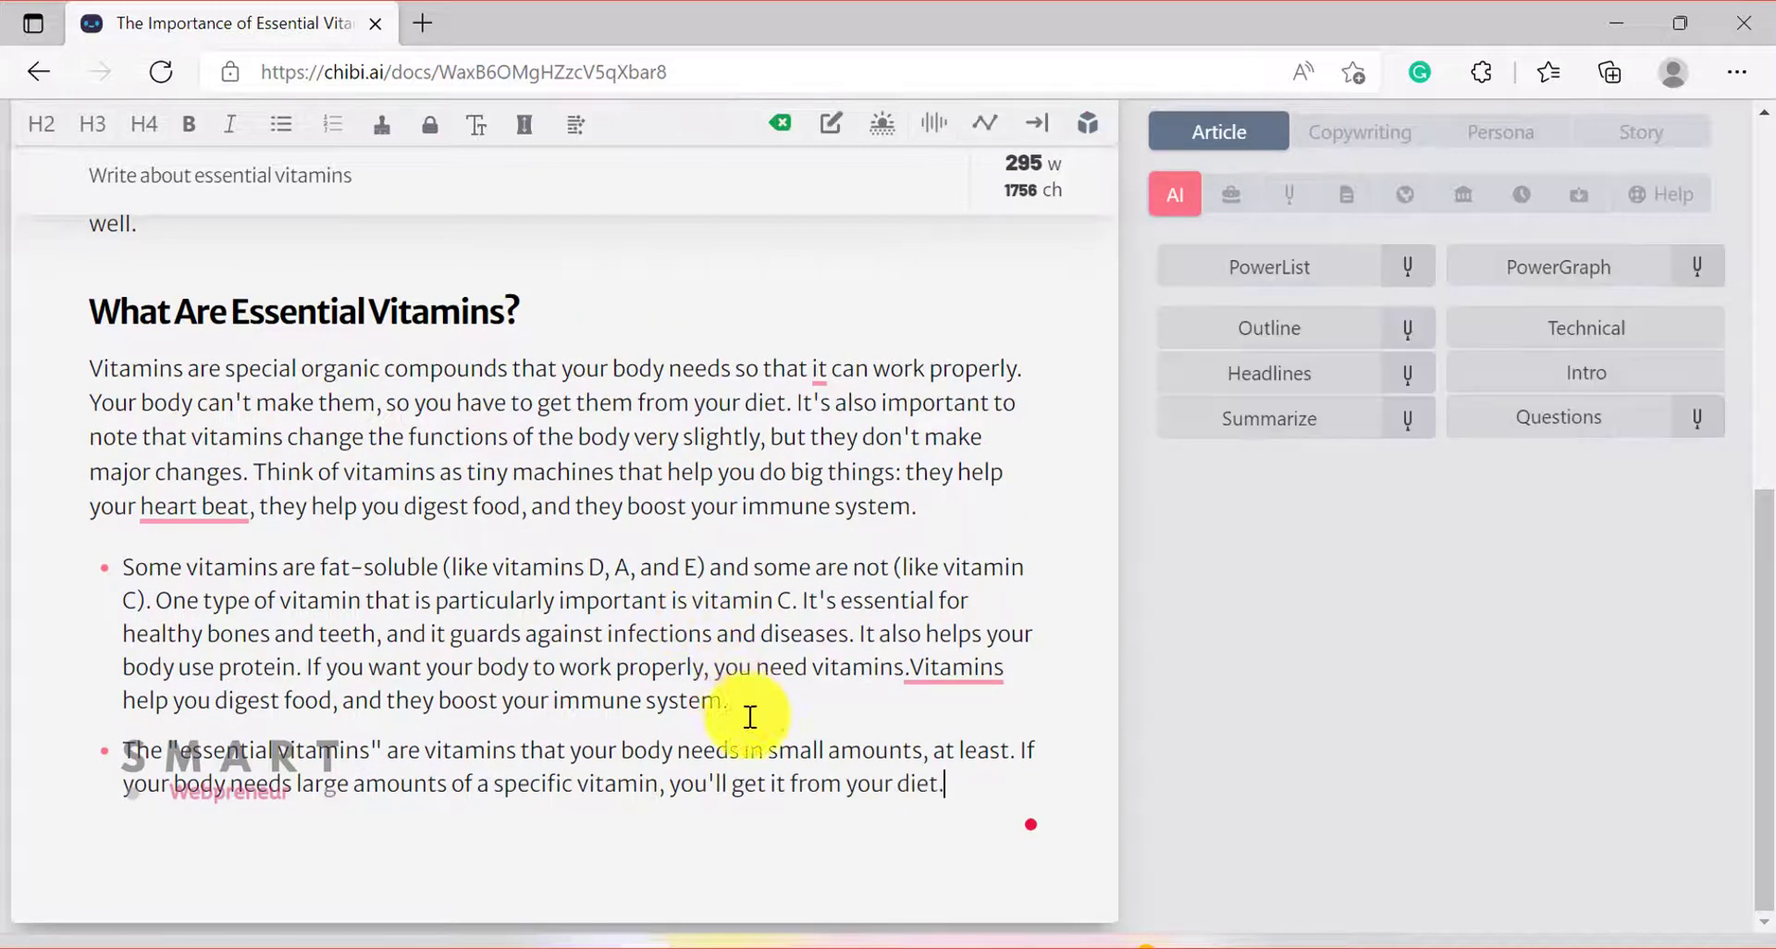
scroll(786, 689, "up", 5)
- Show the Text and HTML export options for the 334-word vitamins article
scroll(754, 643, "up", 2)
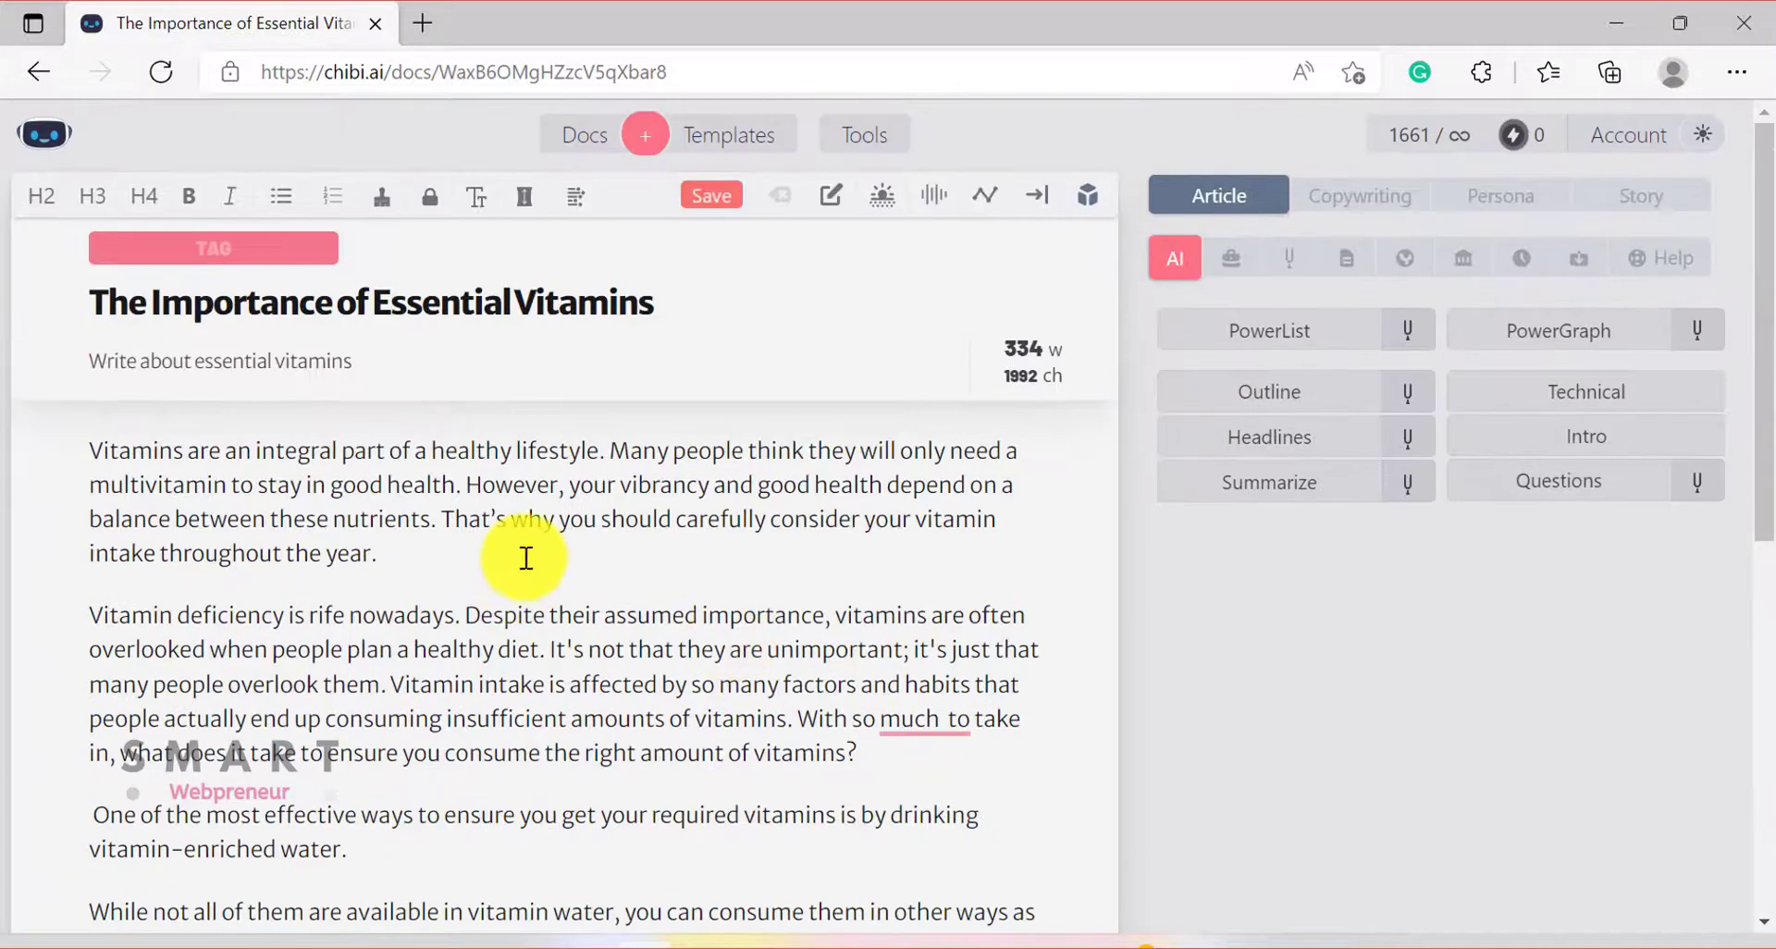
scroll(537, 555, "down", 2)
scroll(537, 553, "up", 2)
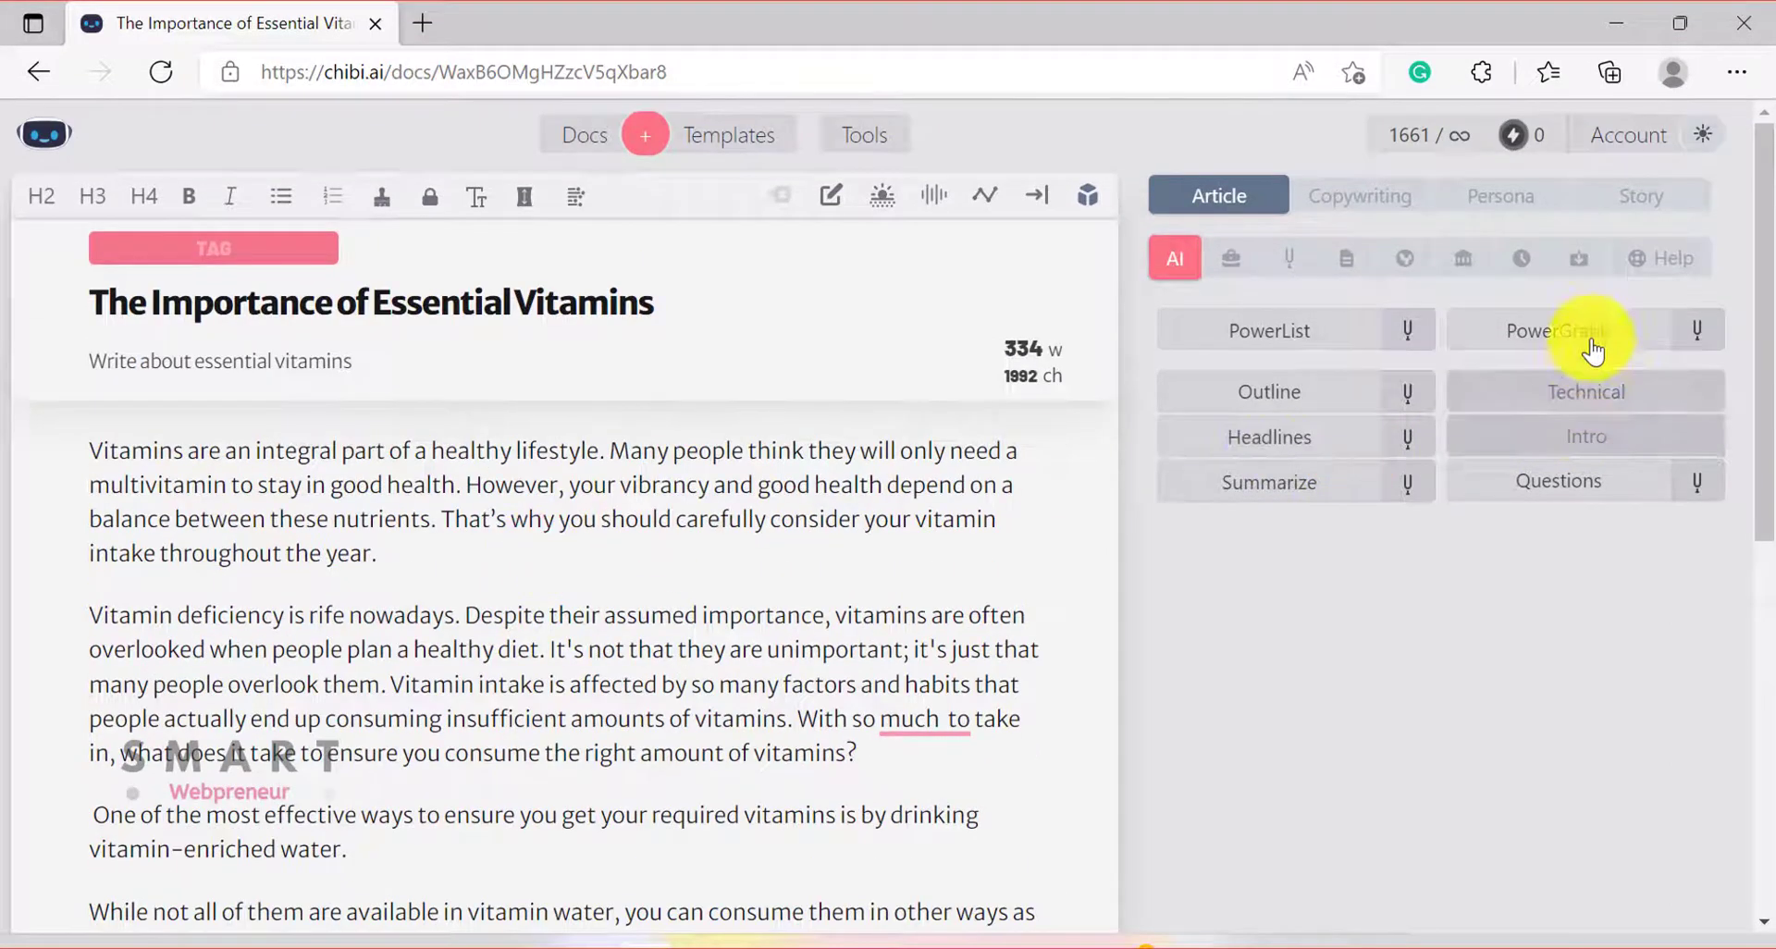
left_click(1600, 262)
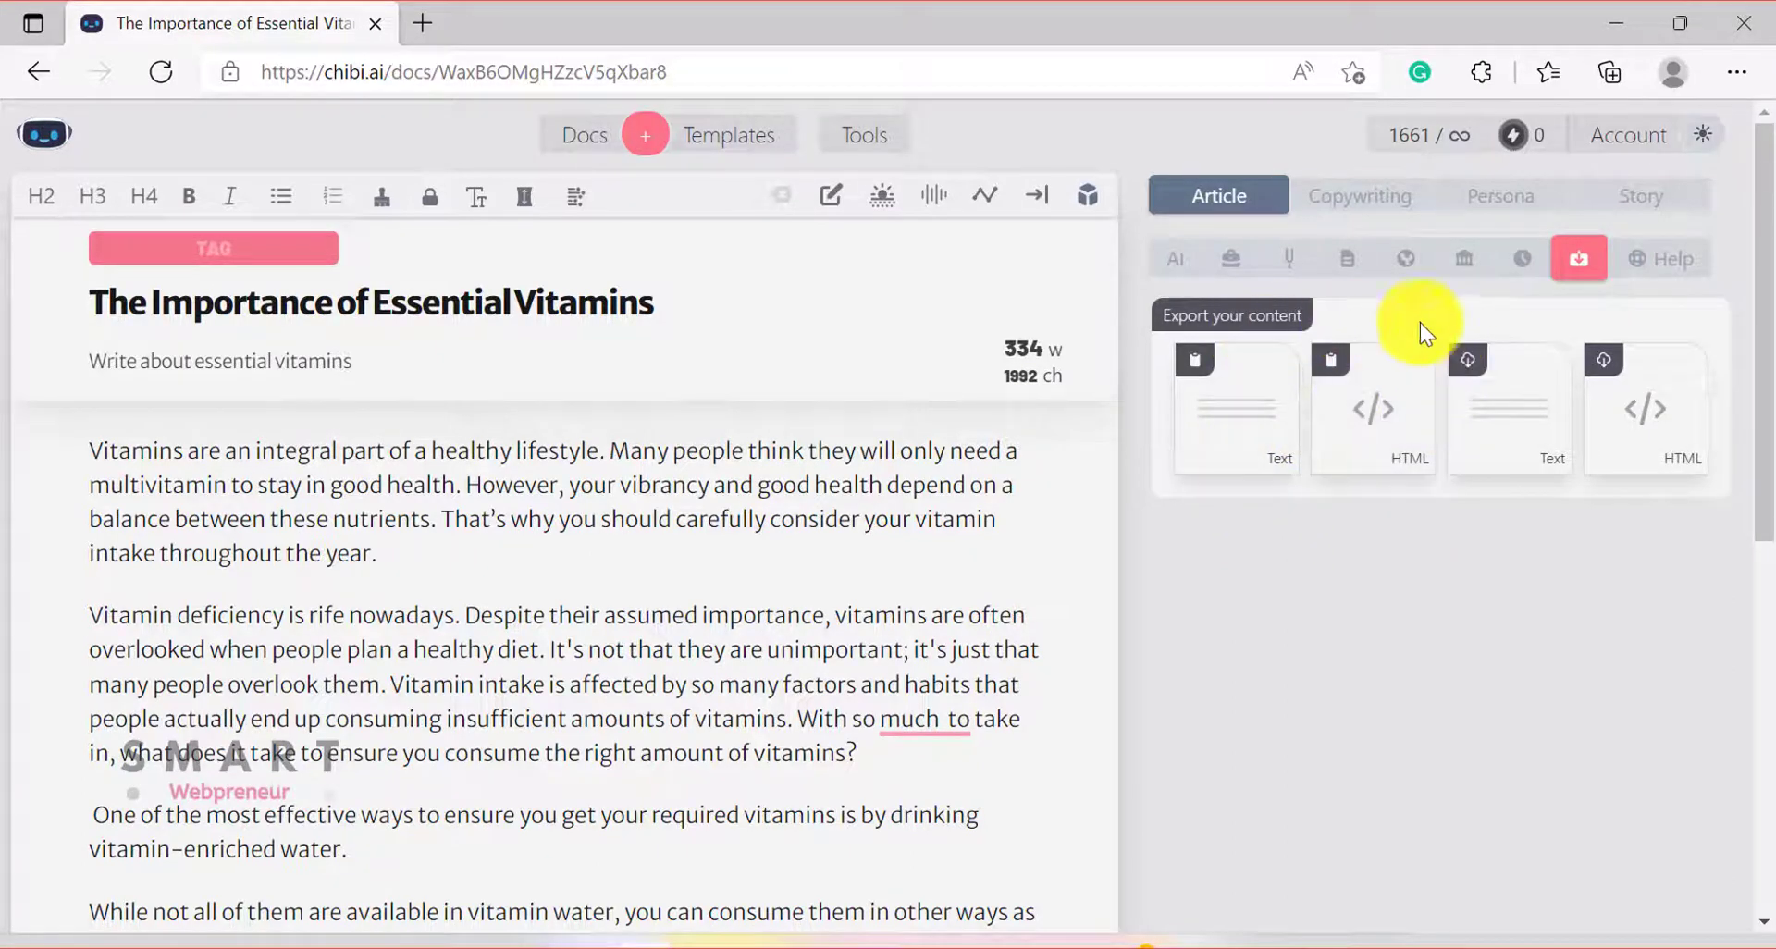
- Browse the Choose a Plan subscriptions, then view credit packs from 5K for $7 to 100K for $91
left_click(1480, 388)
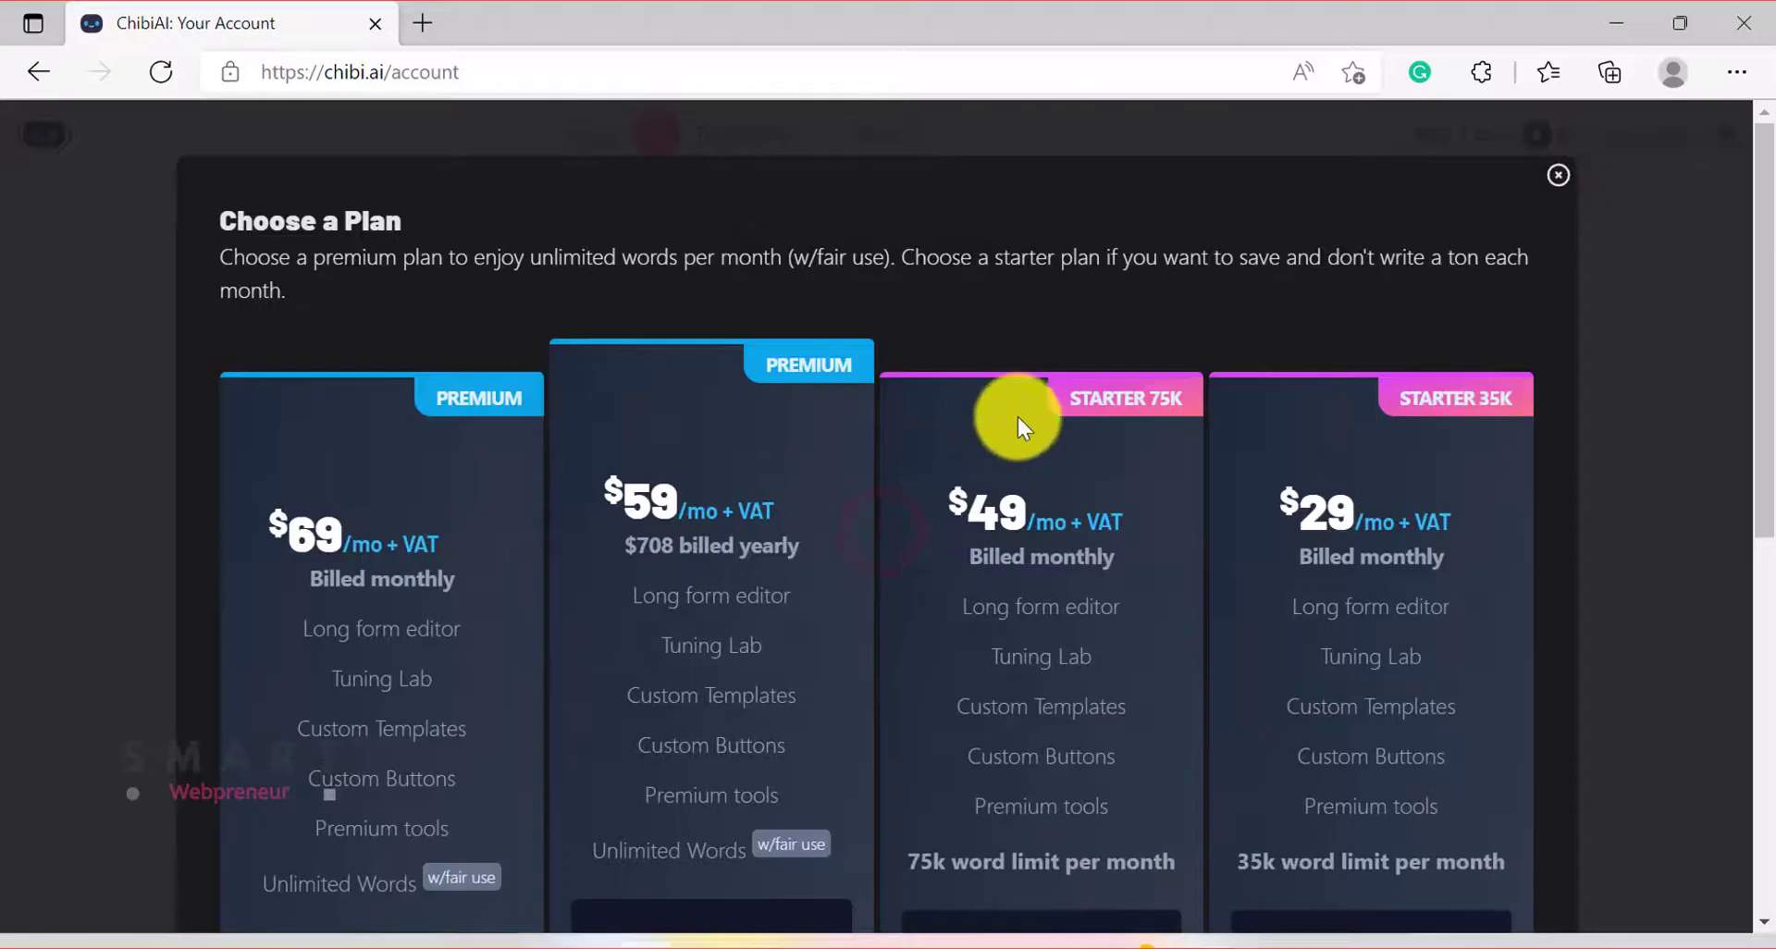
scroll(1160, 452, "down", 1)
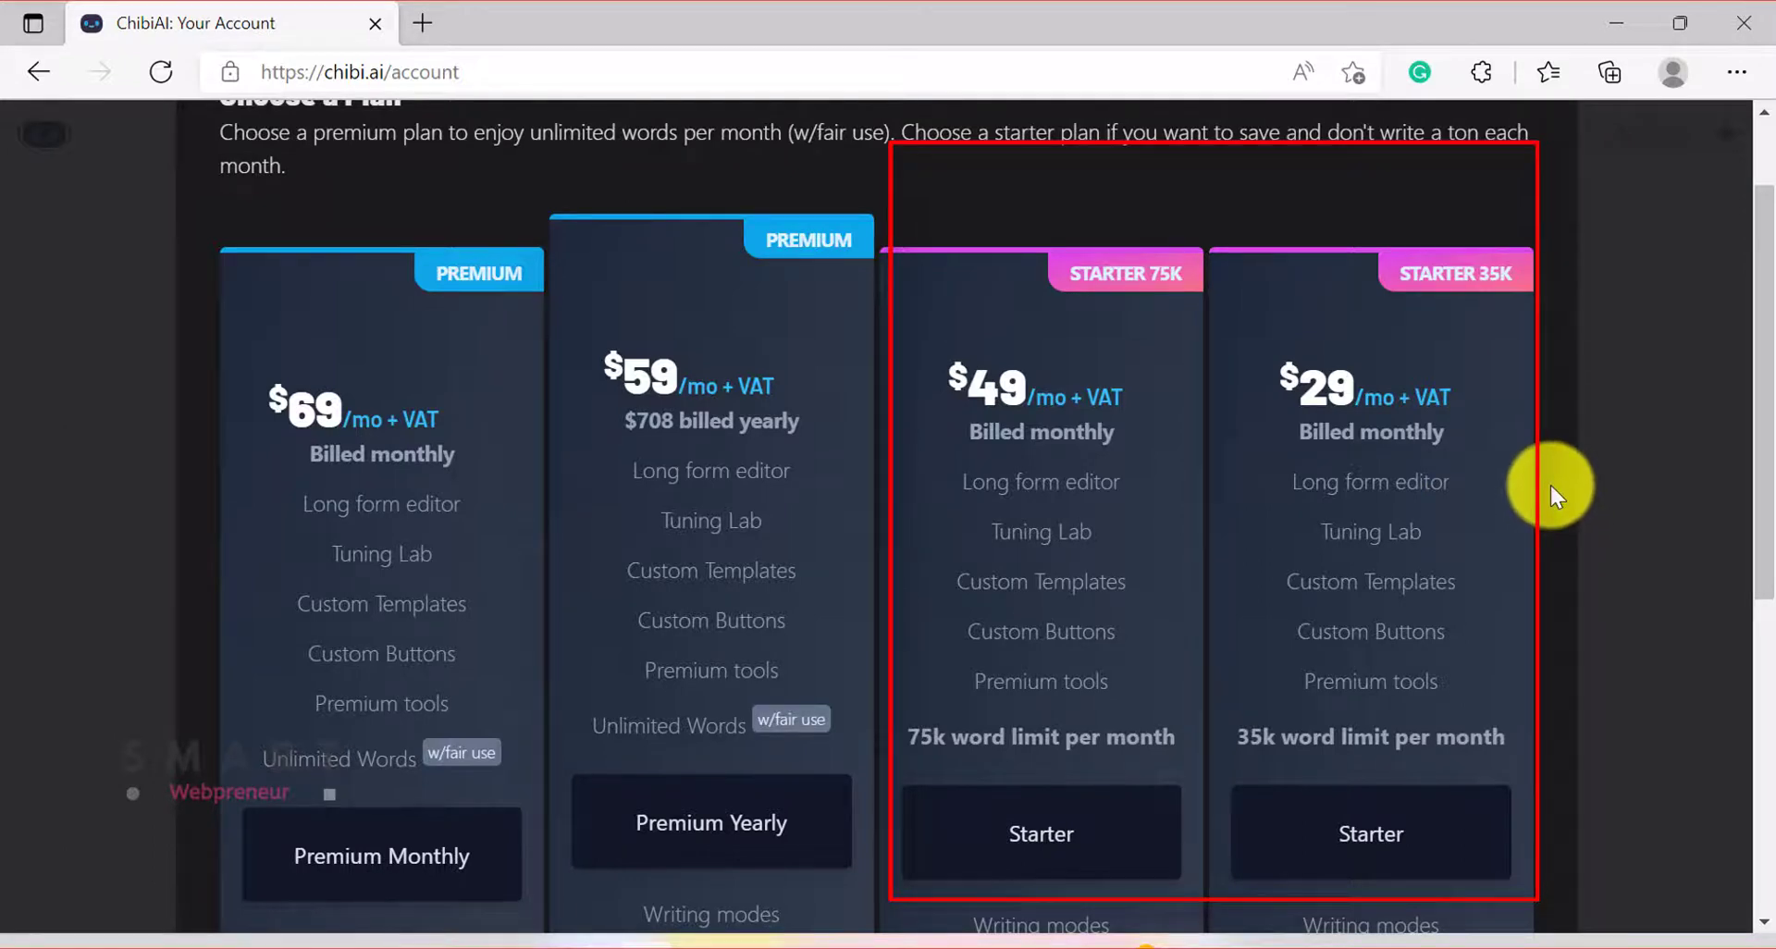
left_click(1532, 130)
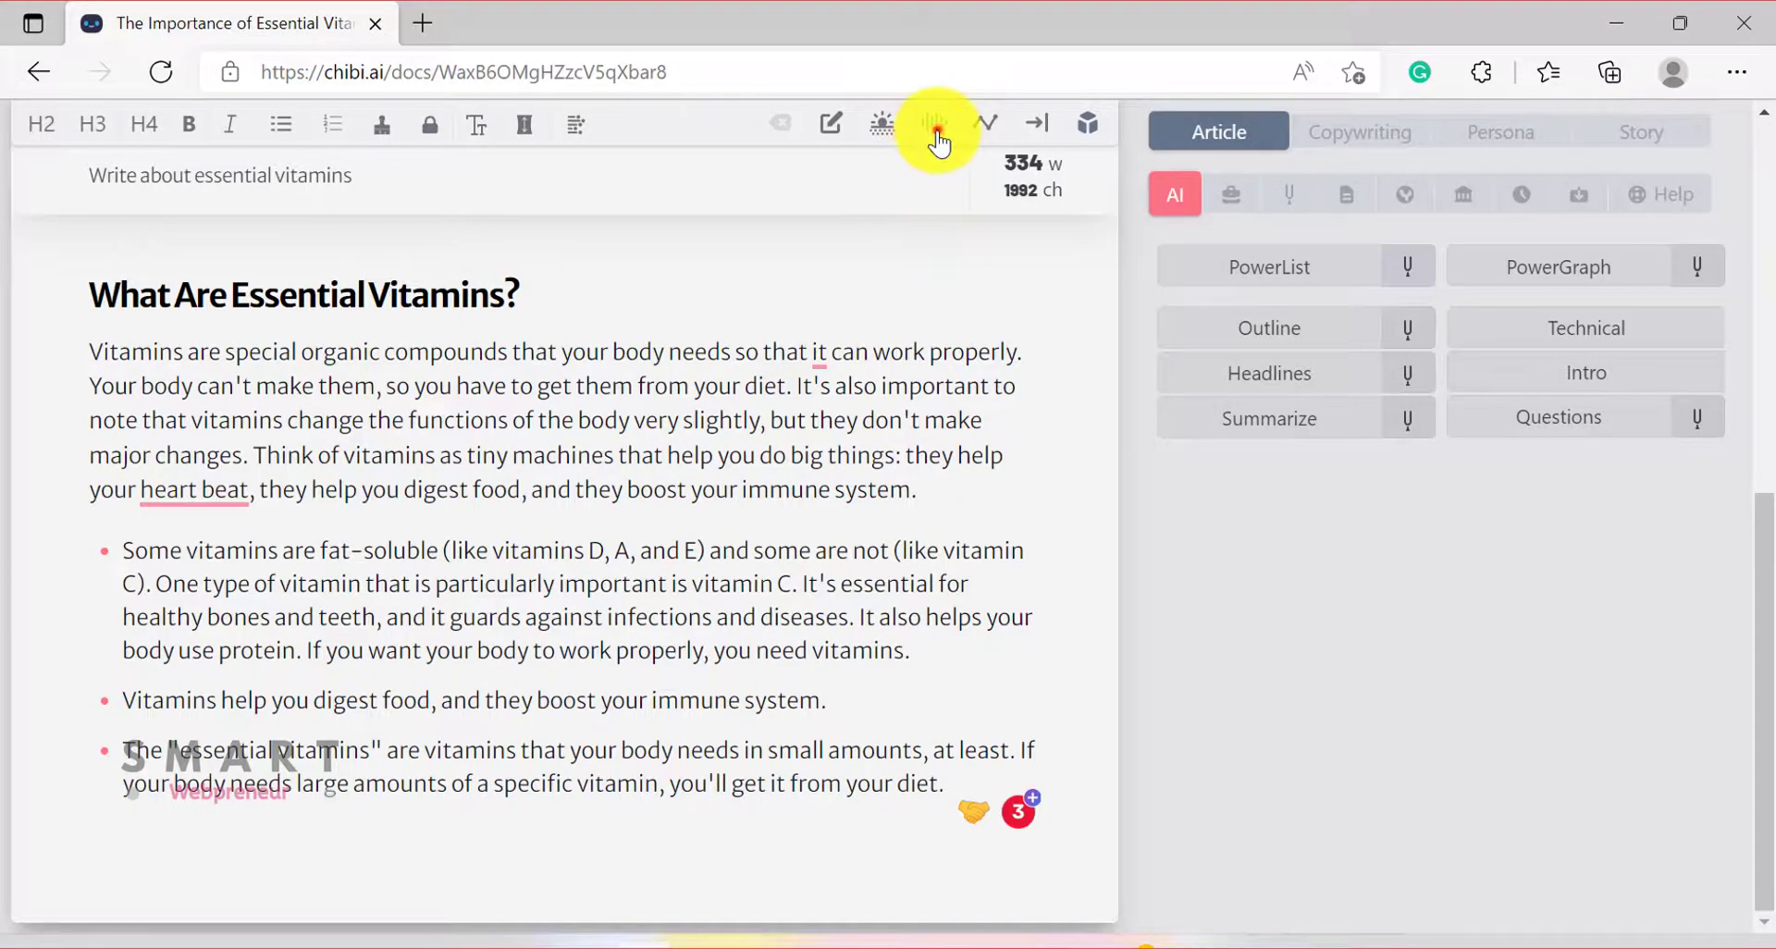
- Have the AI add more bullets, a 'The 9 Essential Vitamins' line and a Vitamin A (Lutein) entry
left_click(937, 131)
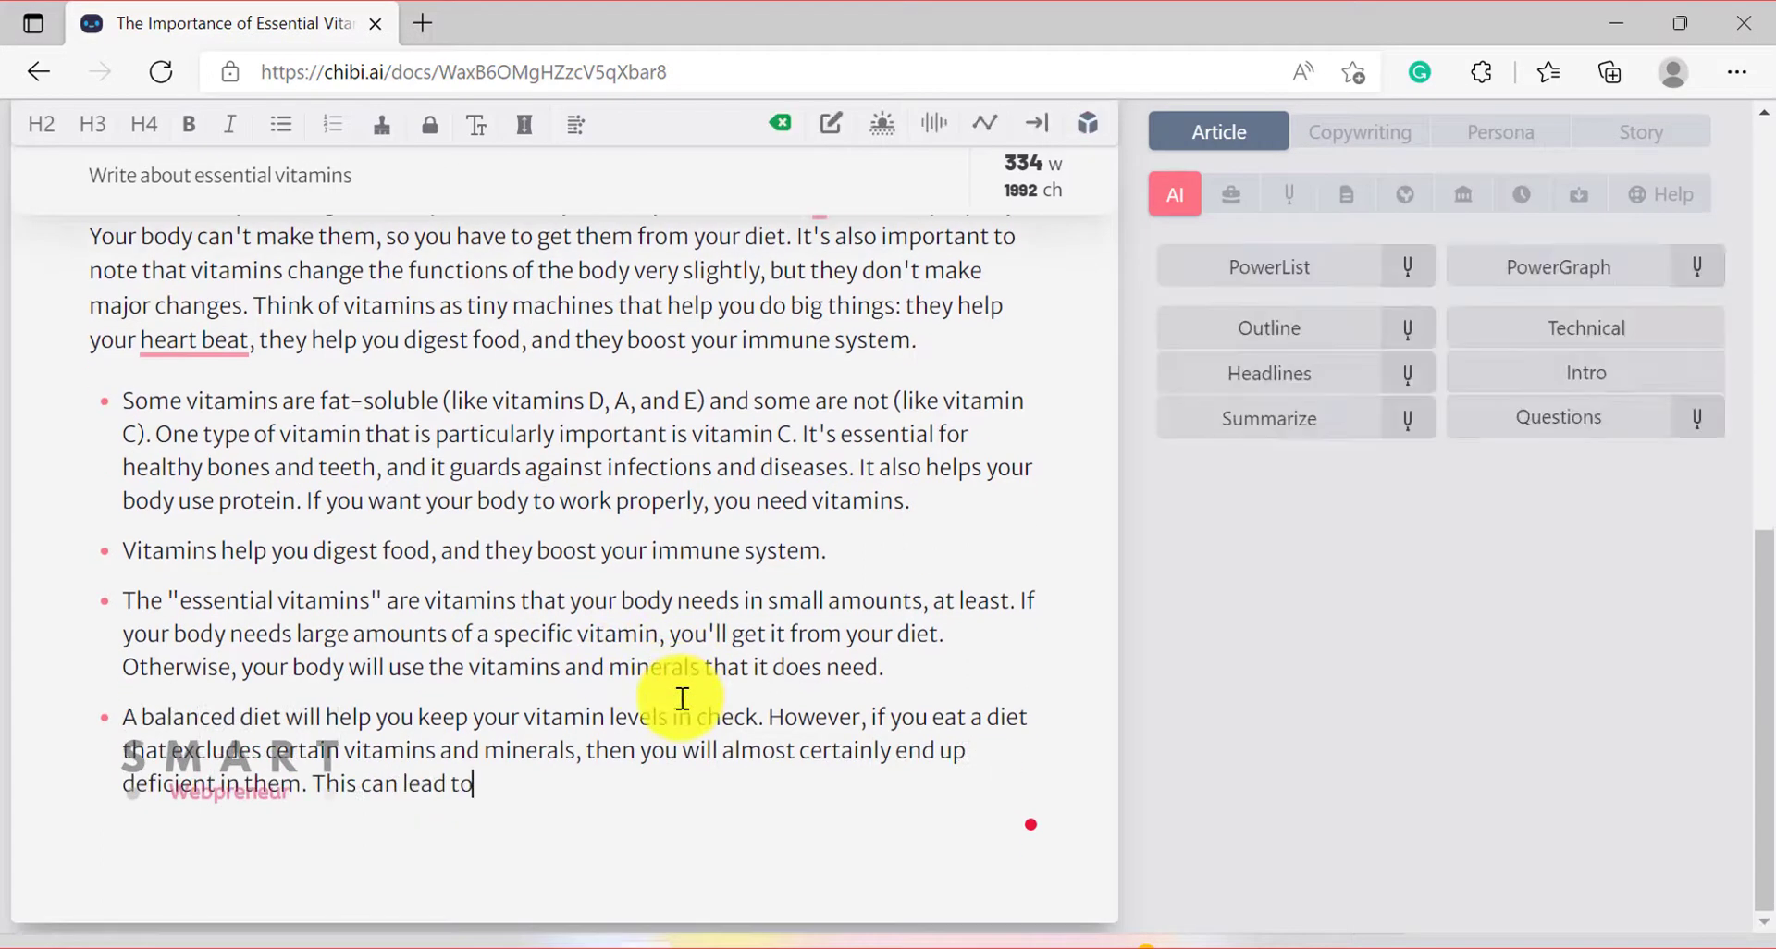
left_click(935, 122)
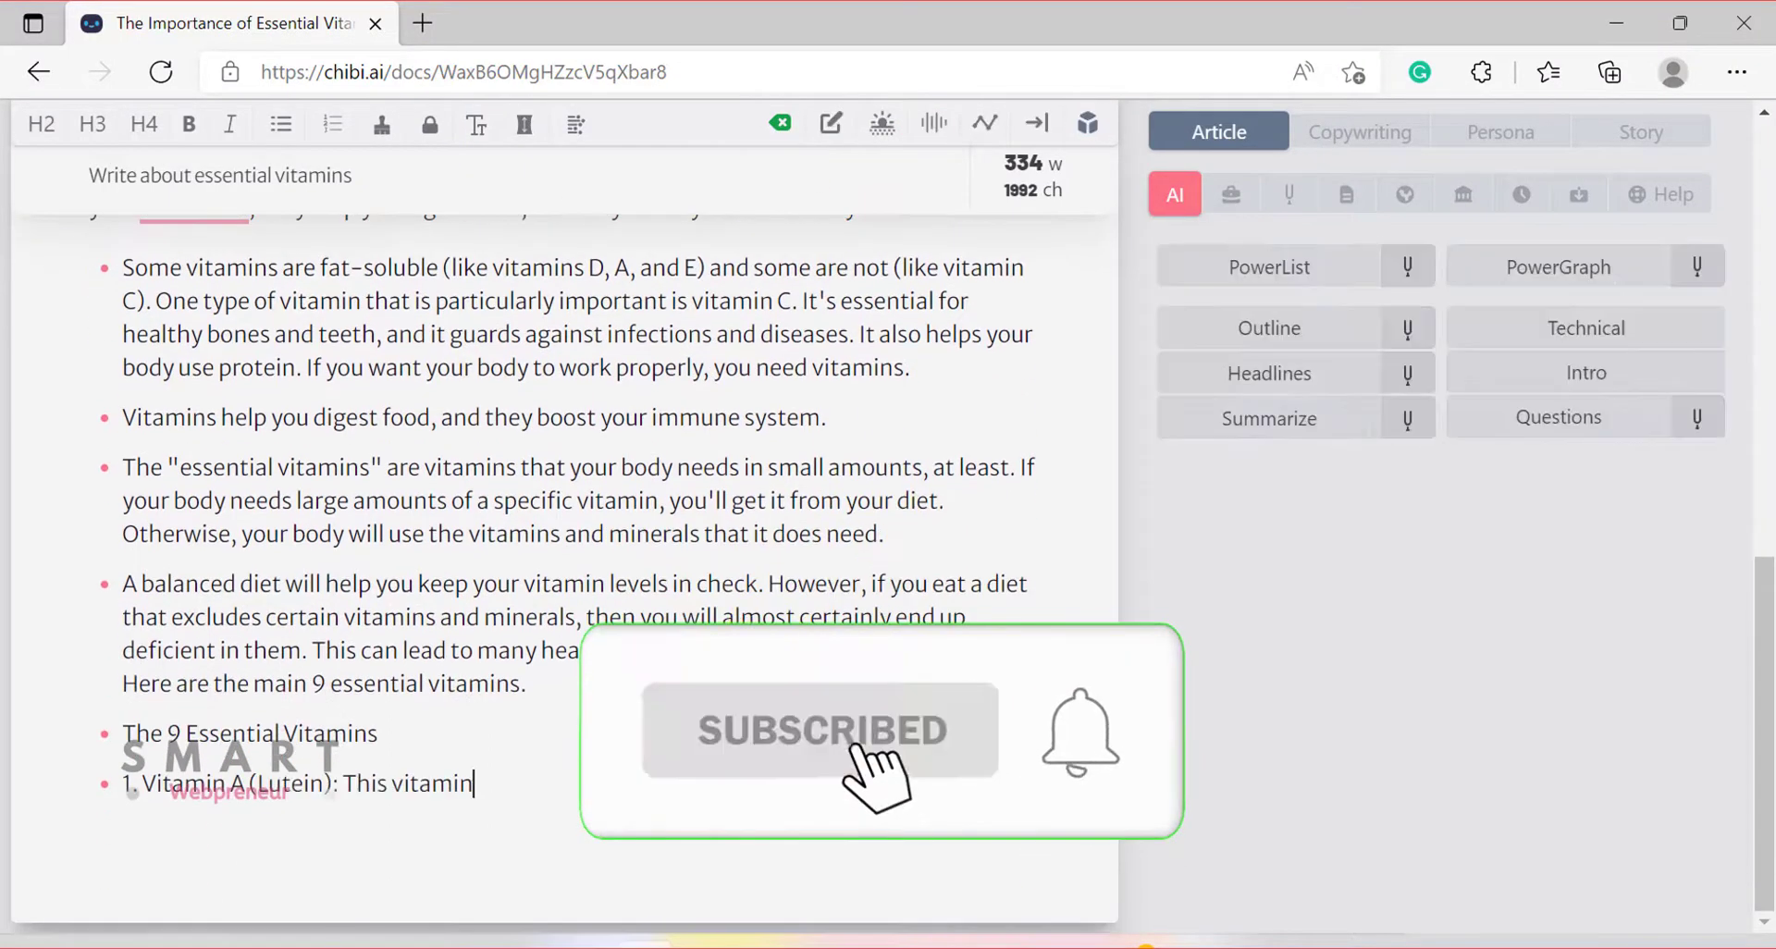
left_click(932, 127)
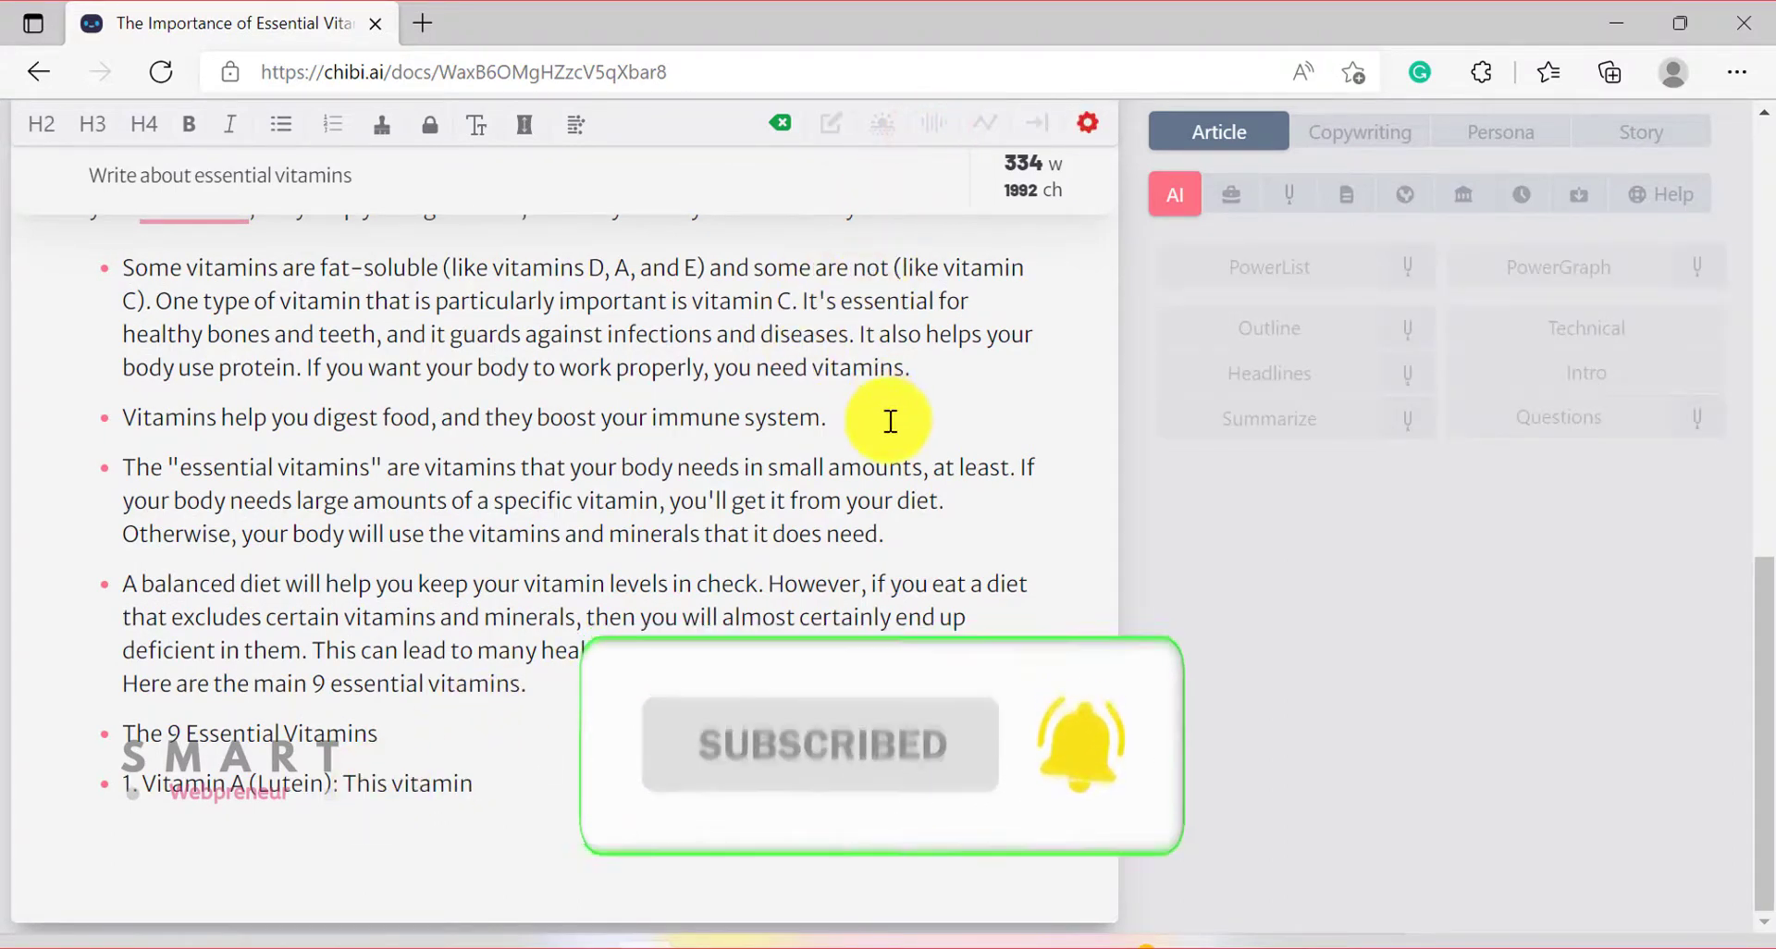